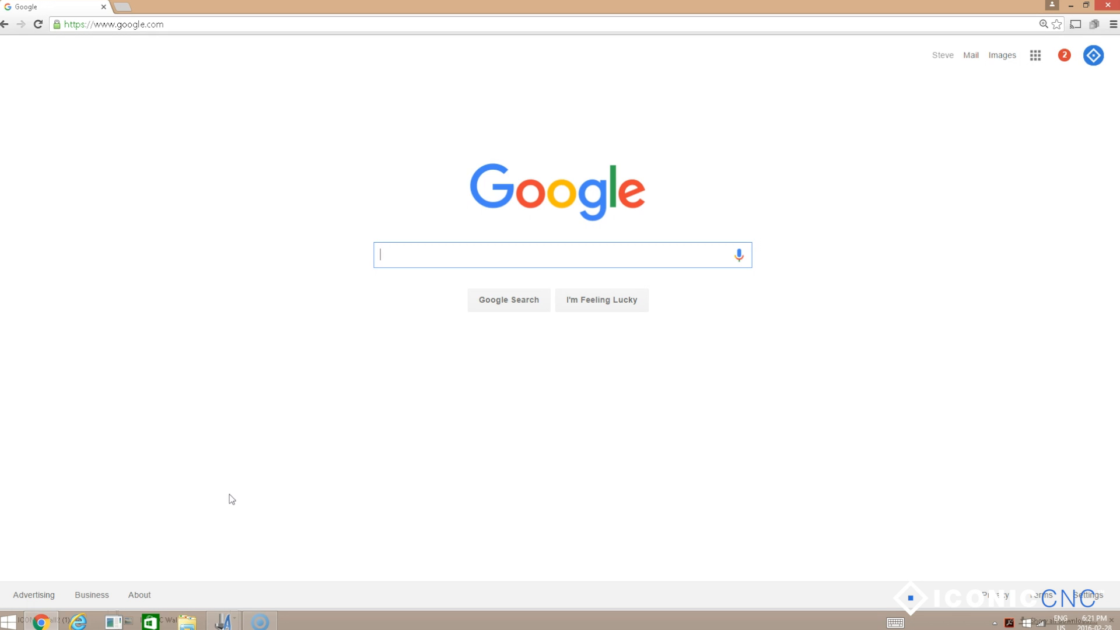
Search Google for "chinese line art dragon" and show the image results
text(chin)
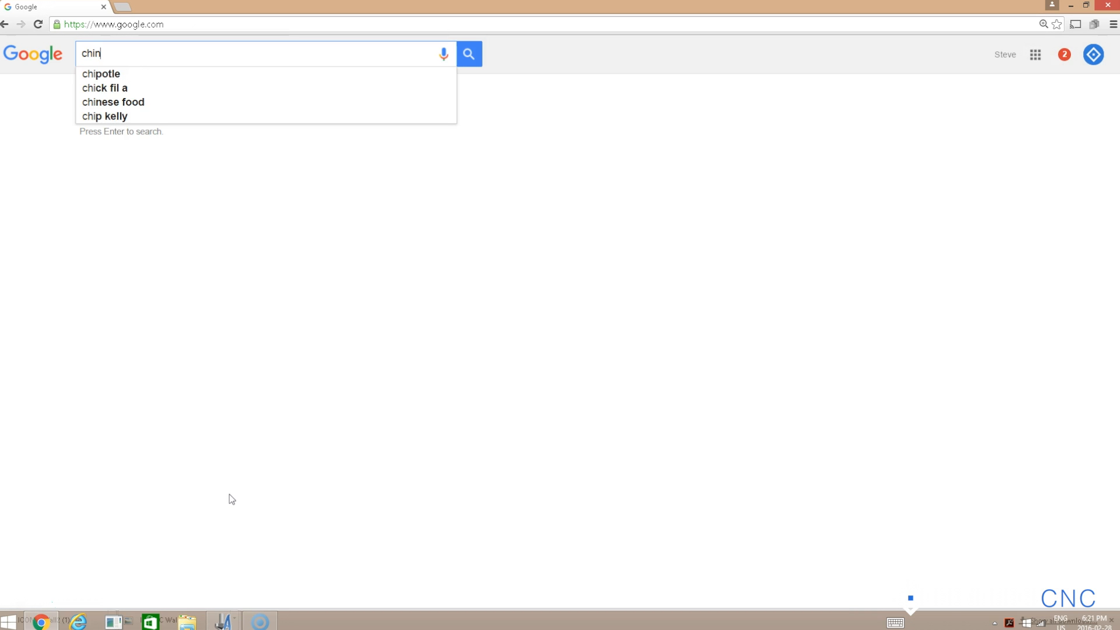
text(ese li)
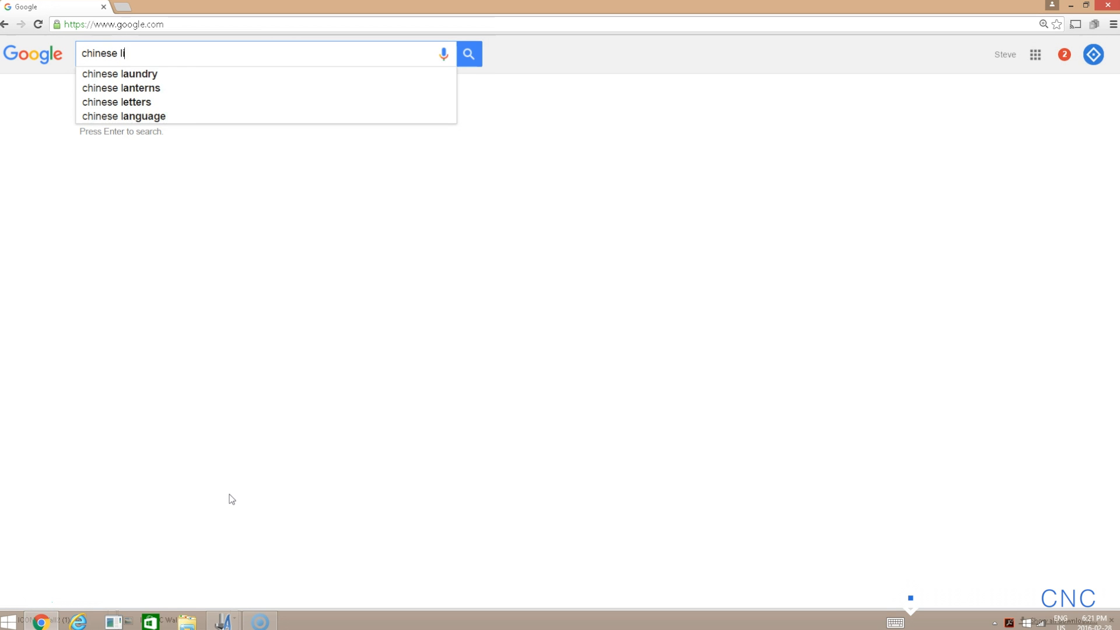
text(ne art )
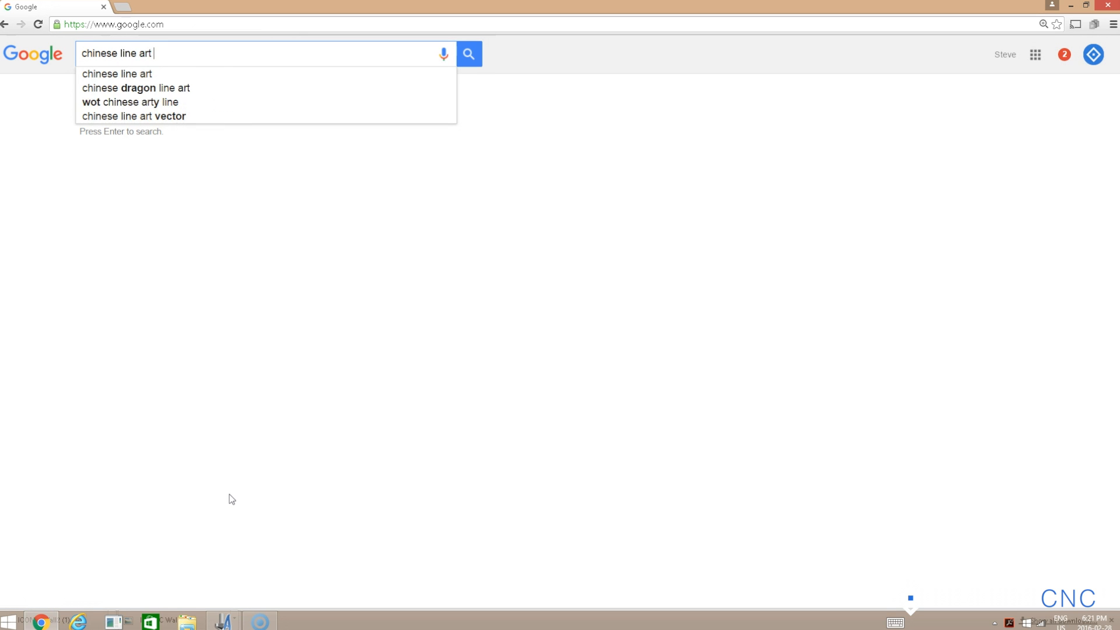
text(dragon)
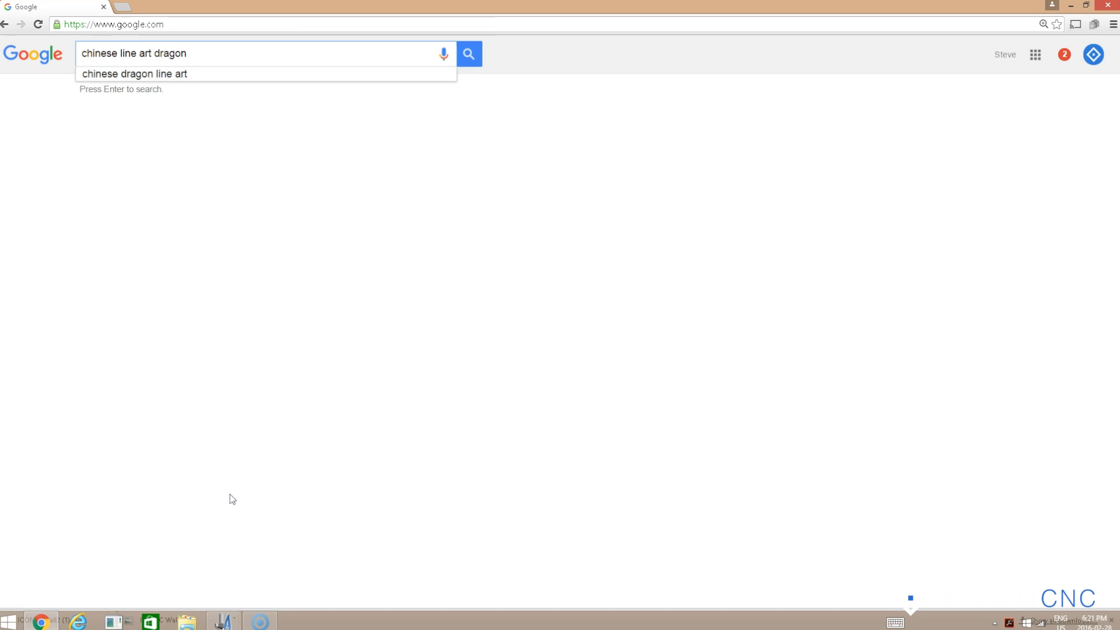
key(Return)
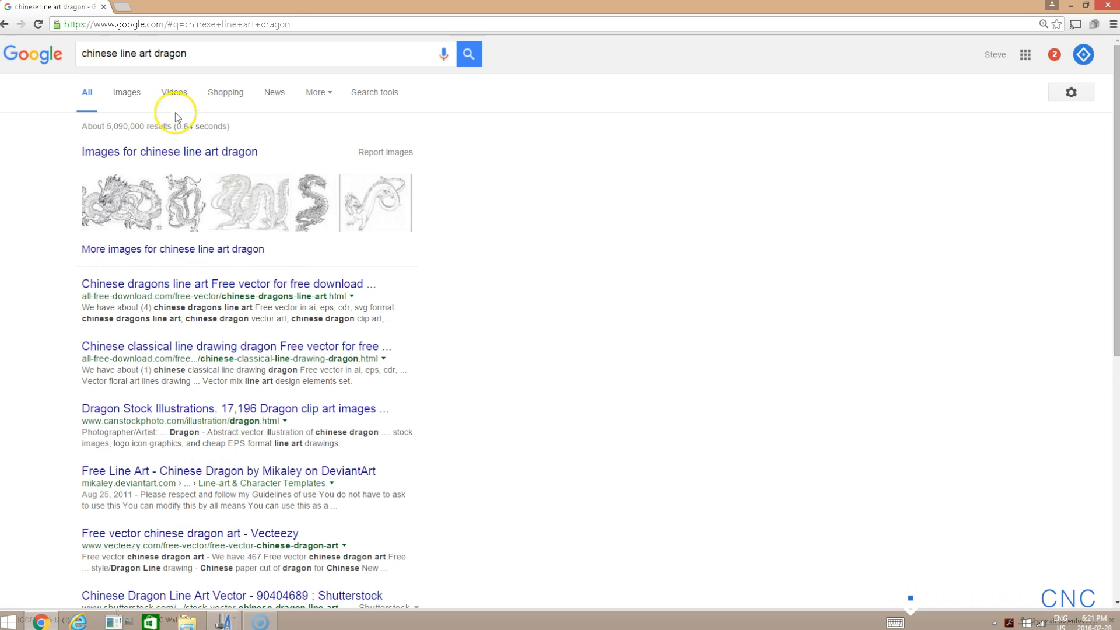
click(125, 98)
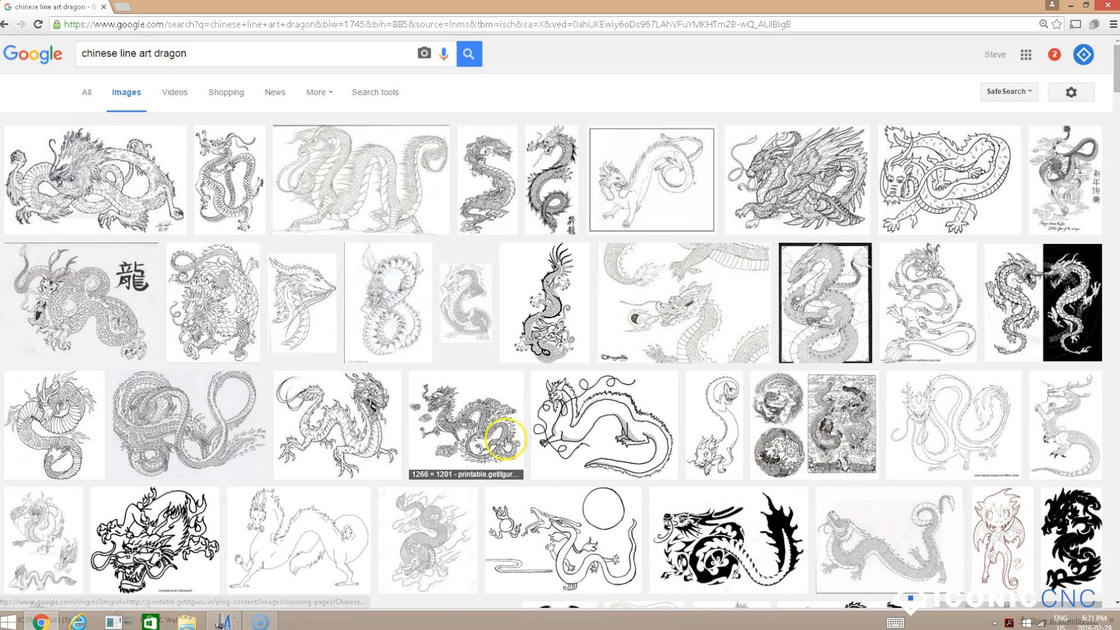
Look through the dragon image results and examine the preview of the first, finely detailed coiled dragon
scroll(505, 445, down, 4)
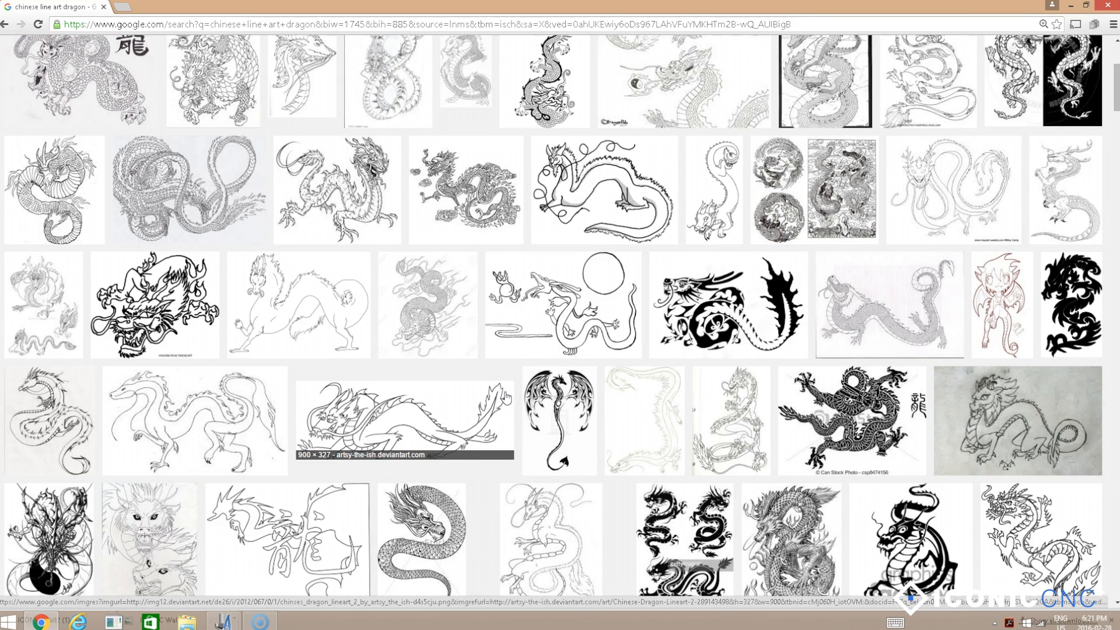
scroll(505, 399, up, 4)
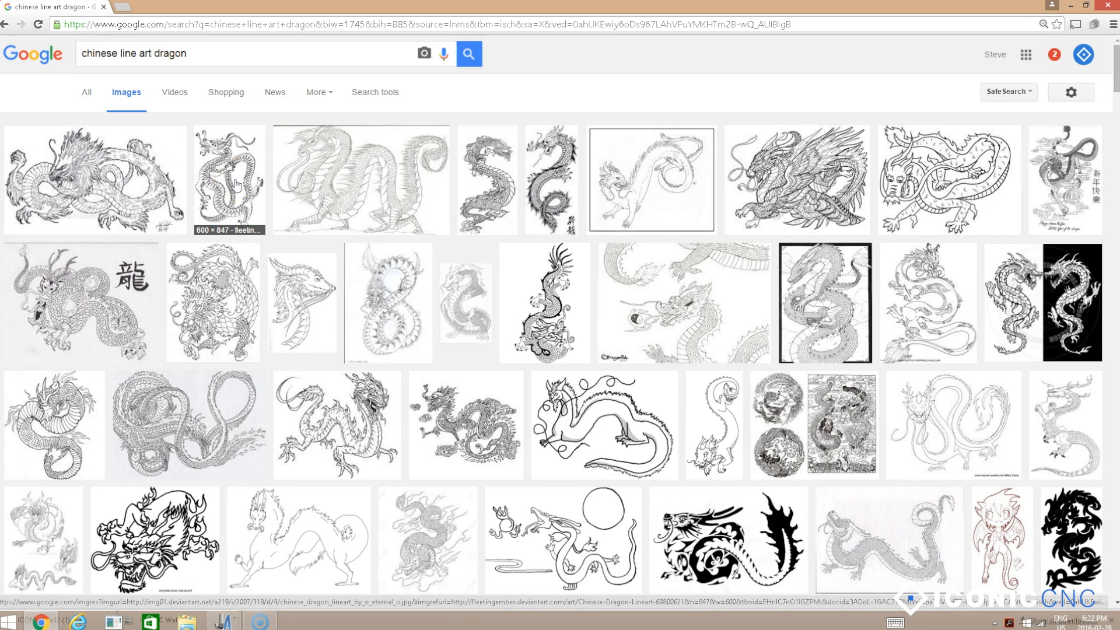
click(295, 175)
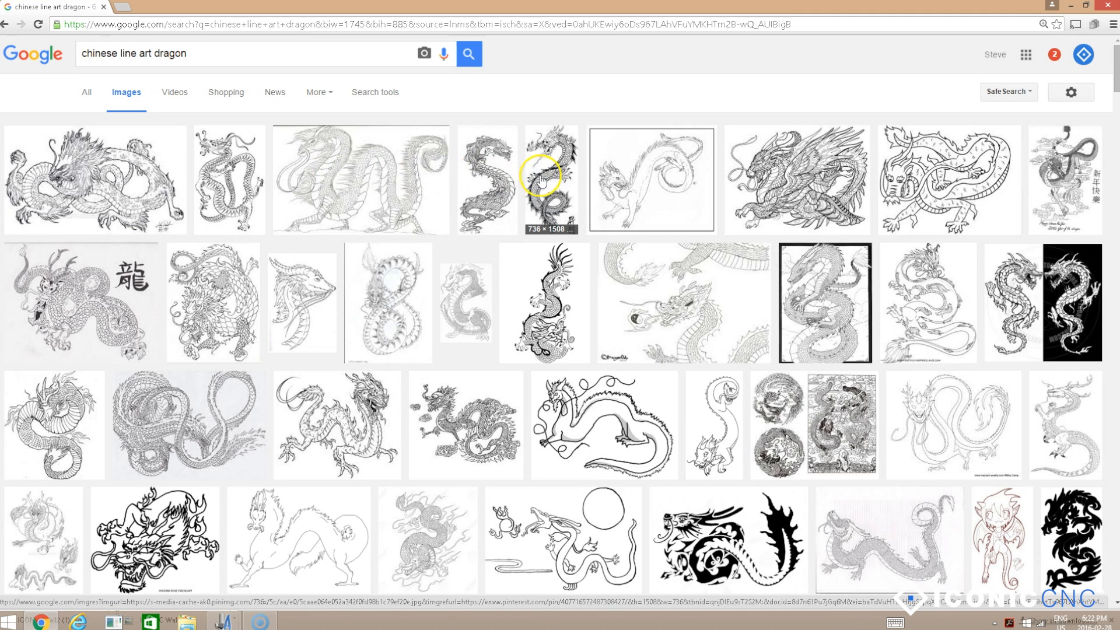
click(627, 196)
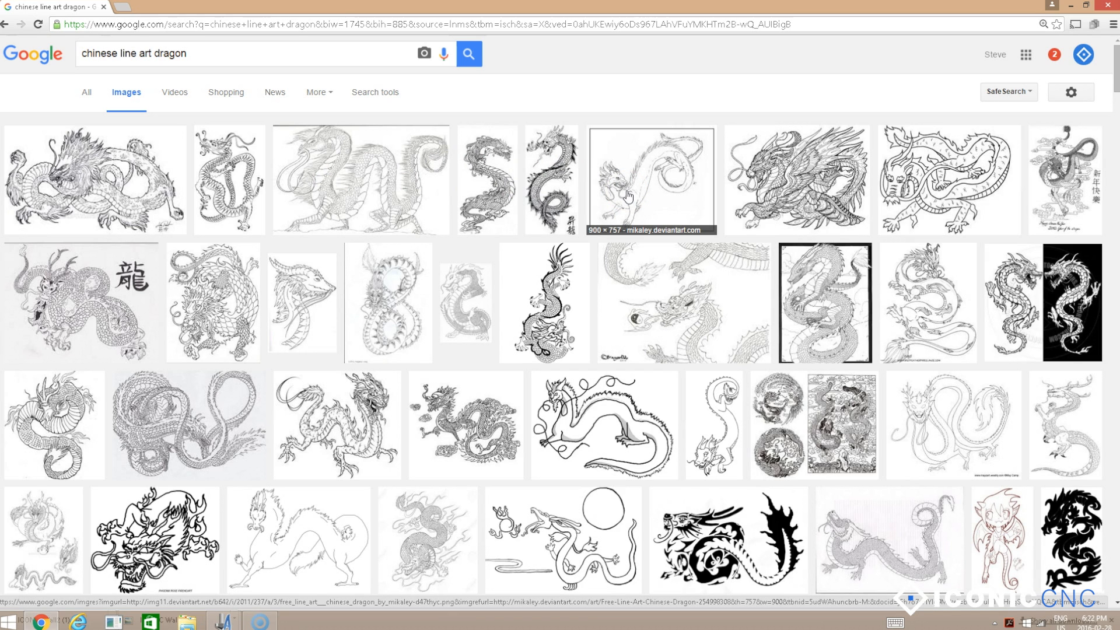
click(765, 175)
click(932, 163)
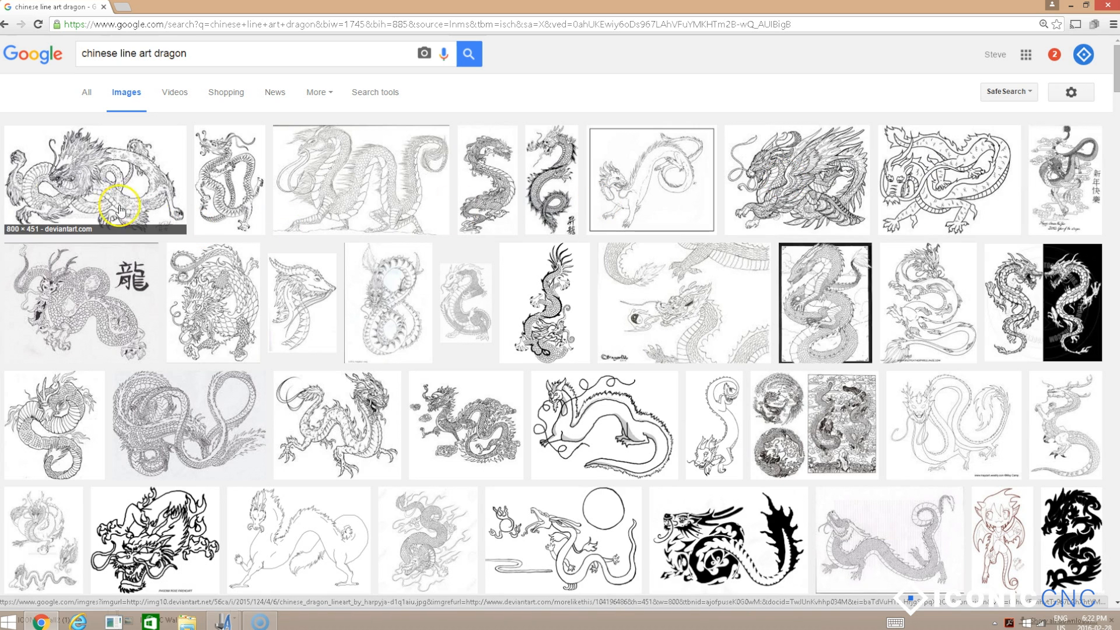
click(50, 208)
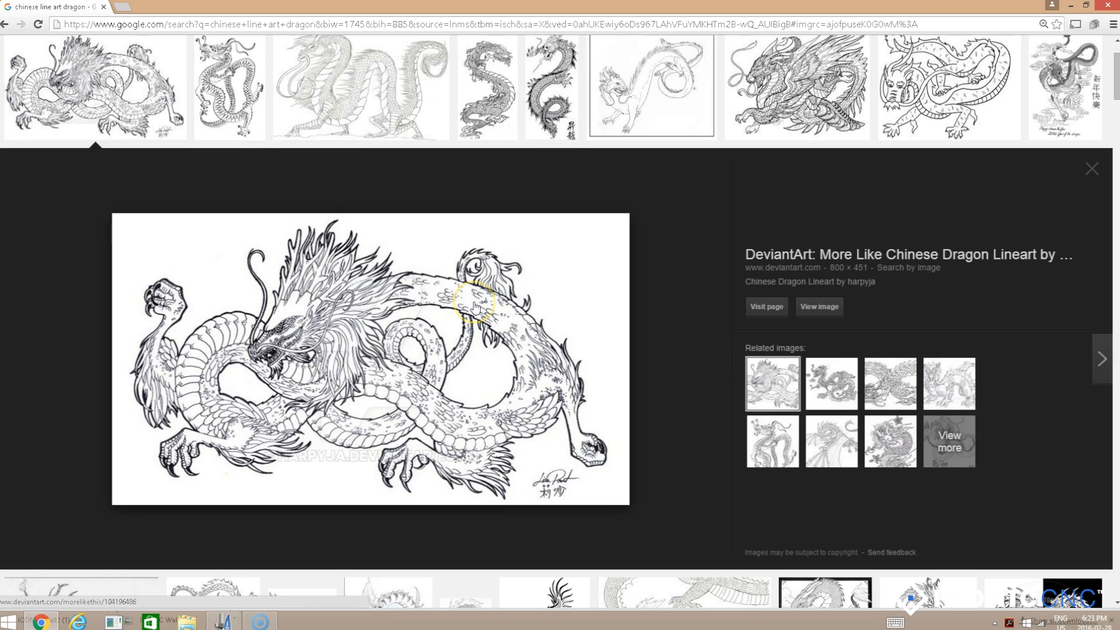
click(1091, 170)
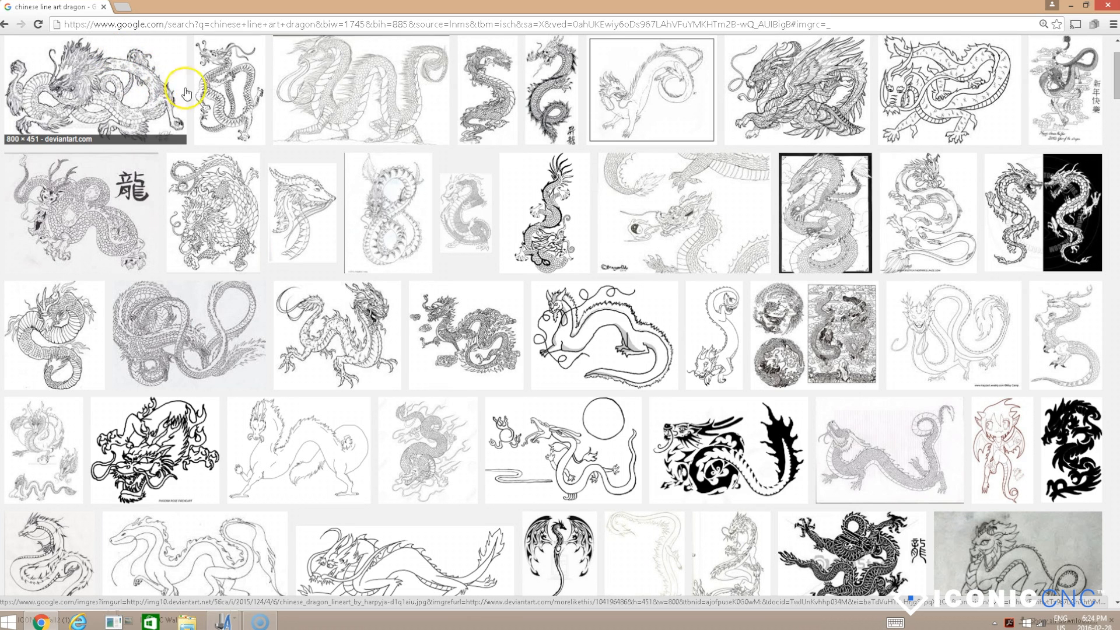
Examine the previews of the second and third dragon drawings in the first row of results, closing each one
click(219, 91)
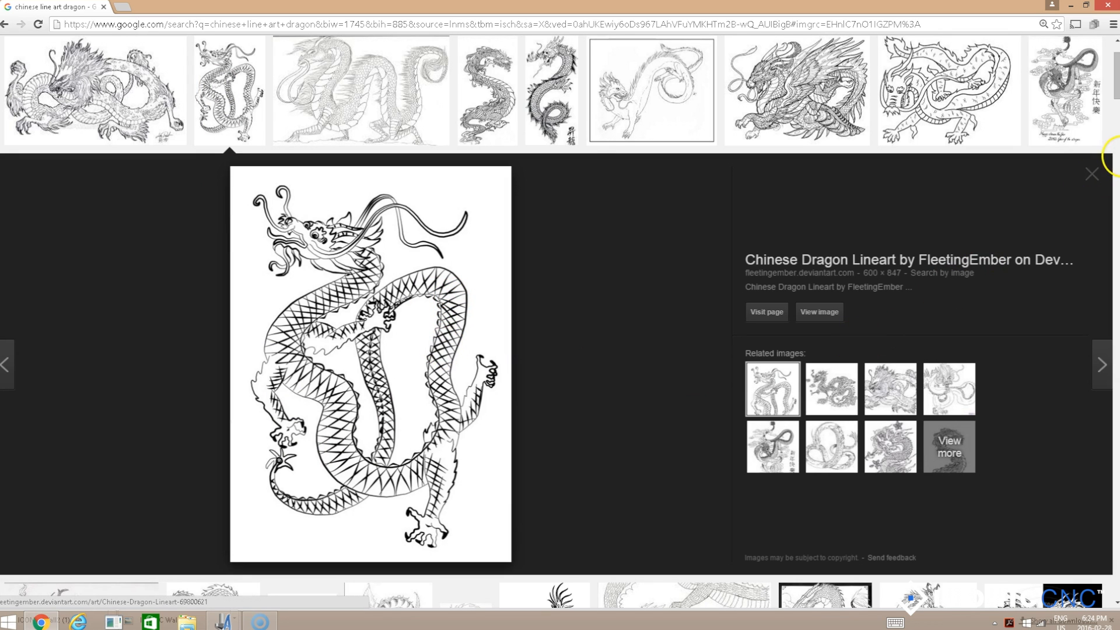
click(1090, 190)
click(369, 94)
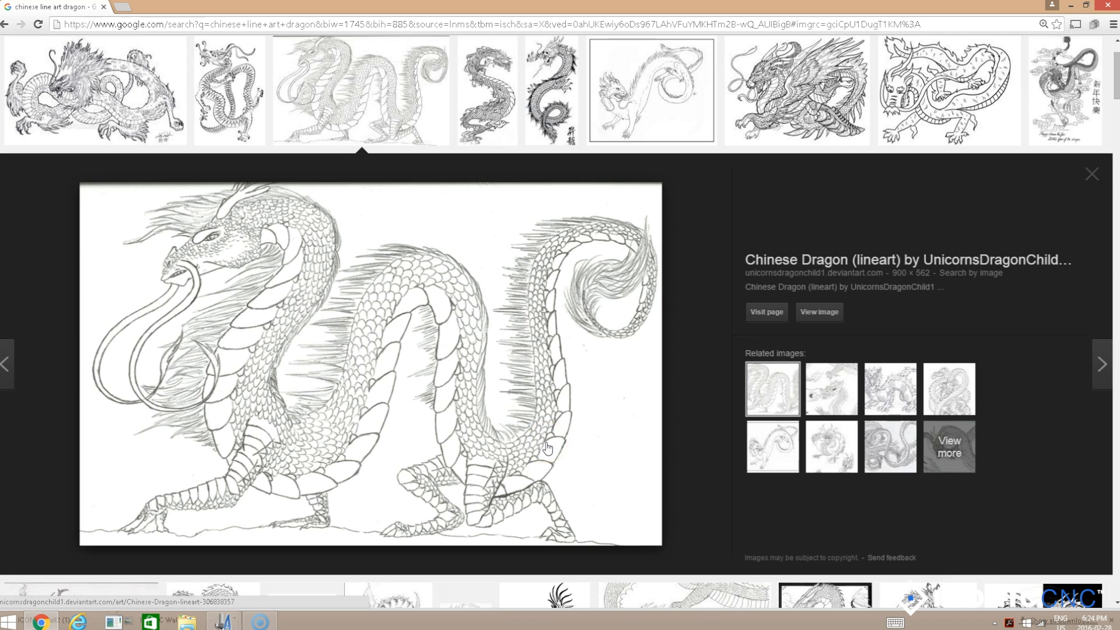
click(1092, 175)
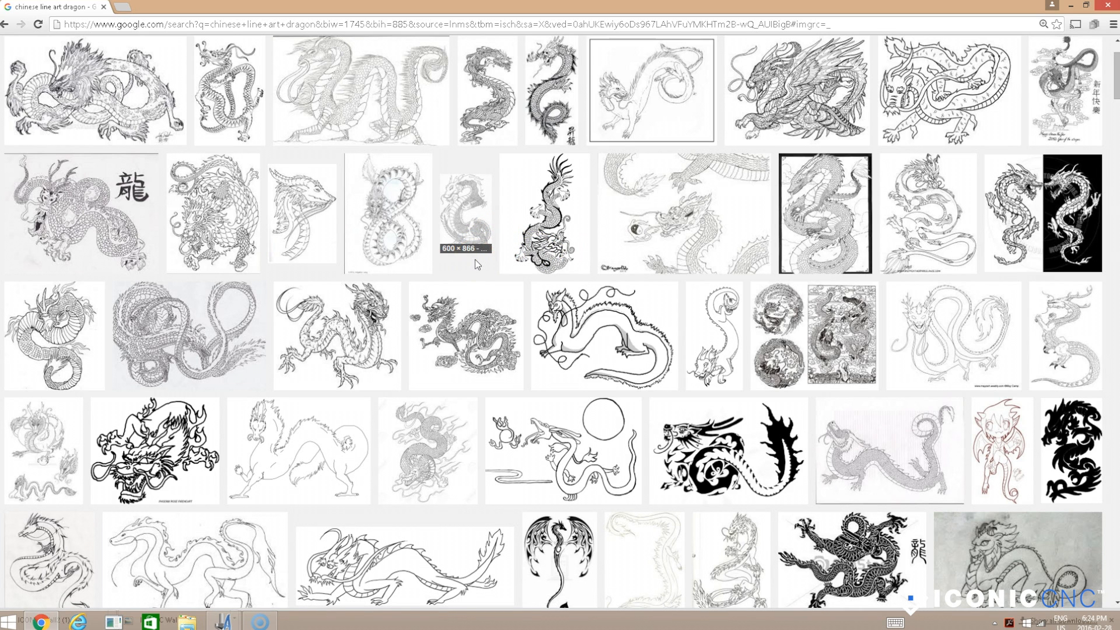
Examine the preview of the pencil-drawn dragon on grey paper further down the results, and close it
scroll(474, 259, down, 3)
click(700, 353)
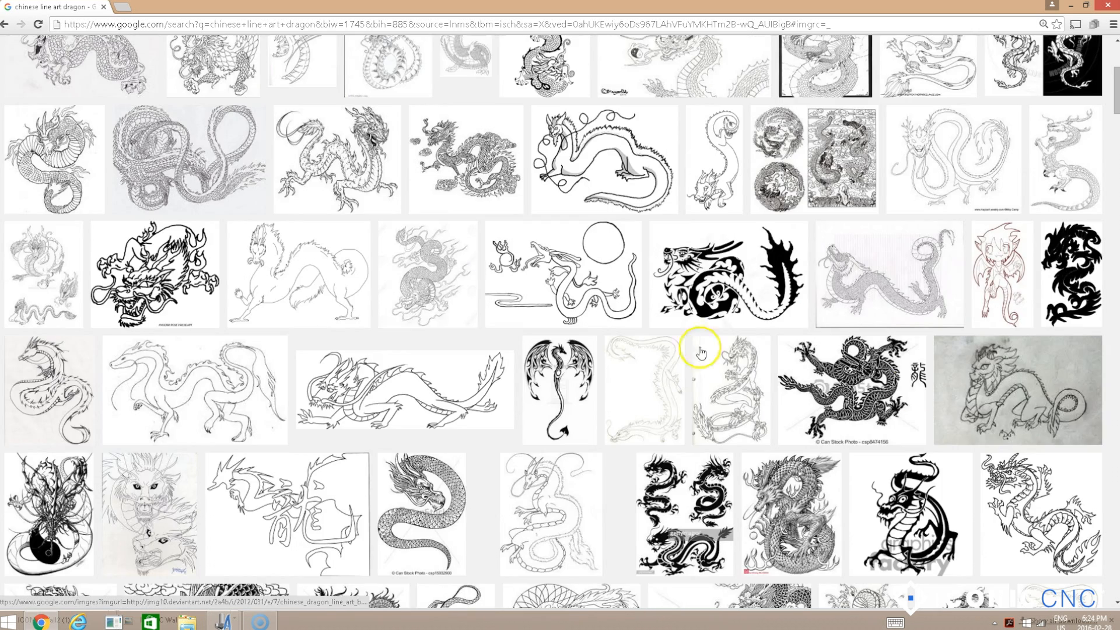
click(986, 358)
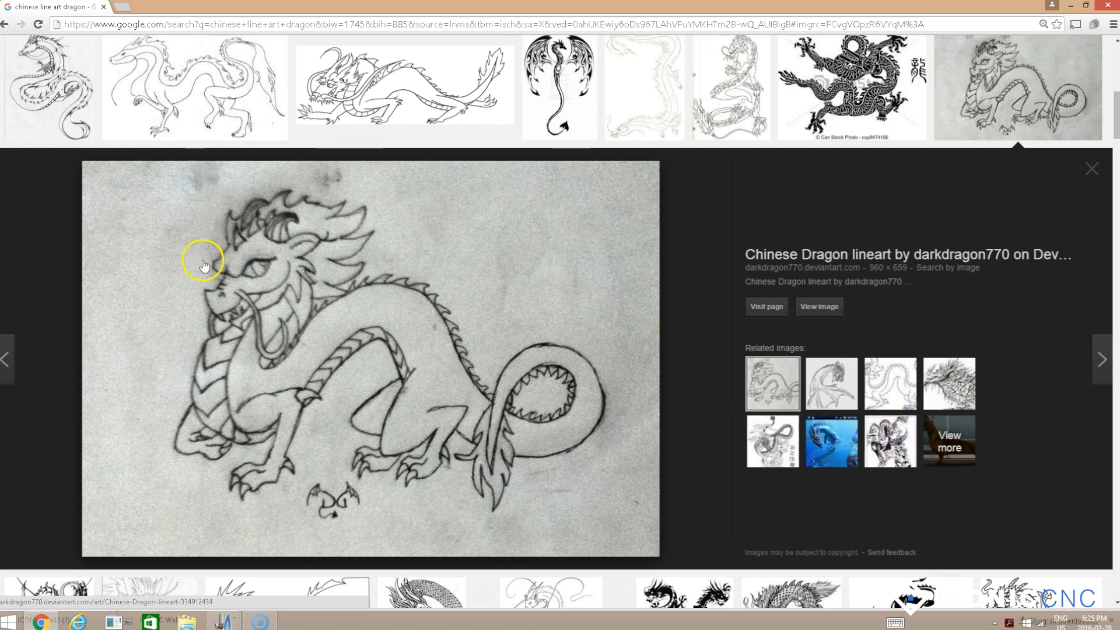
click(1089, 172)
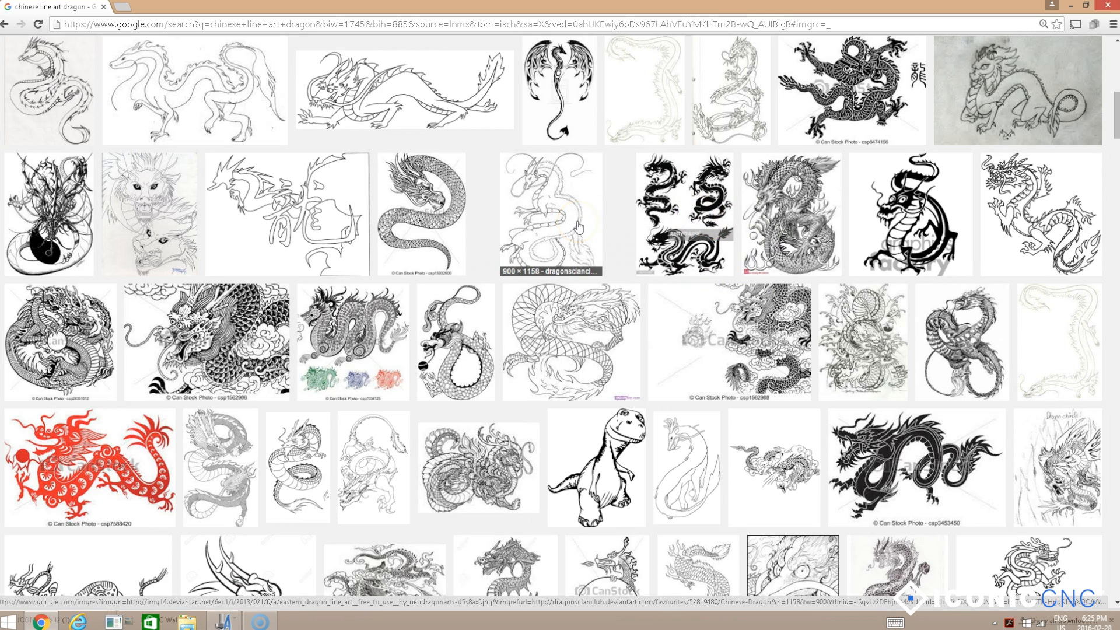
Find the solid black tribal-style dragon from Pixabay in the results and open its full-size image
scroll(578, 227, down, 3)
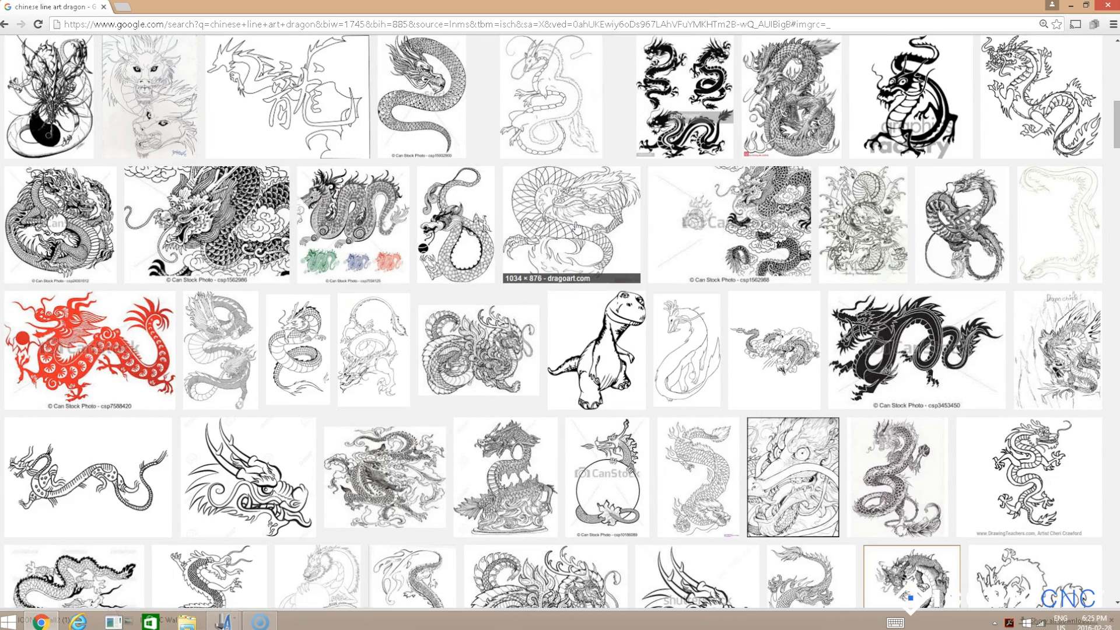
scroll(576, 227, down, 6)
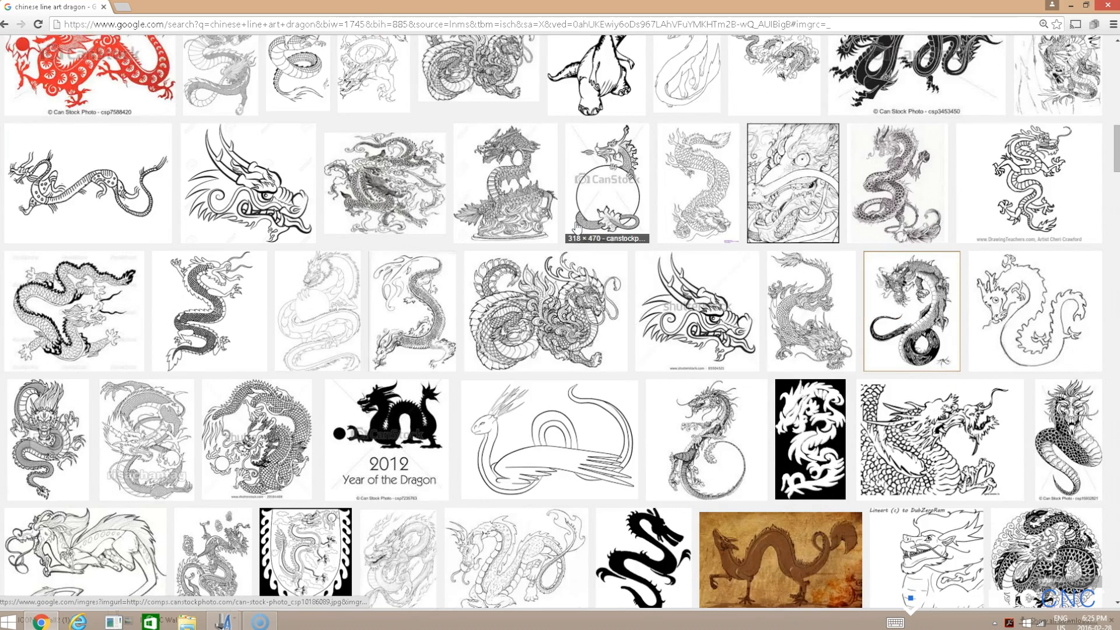
scroll(577, 227, down, 3)
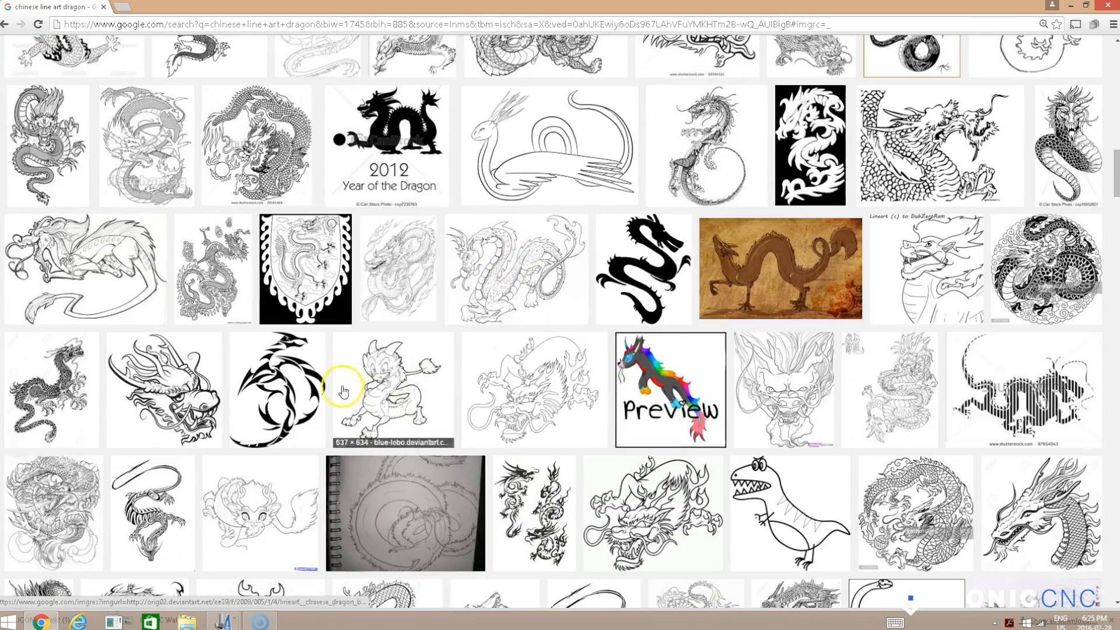
click(271, 370)
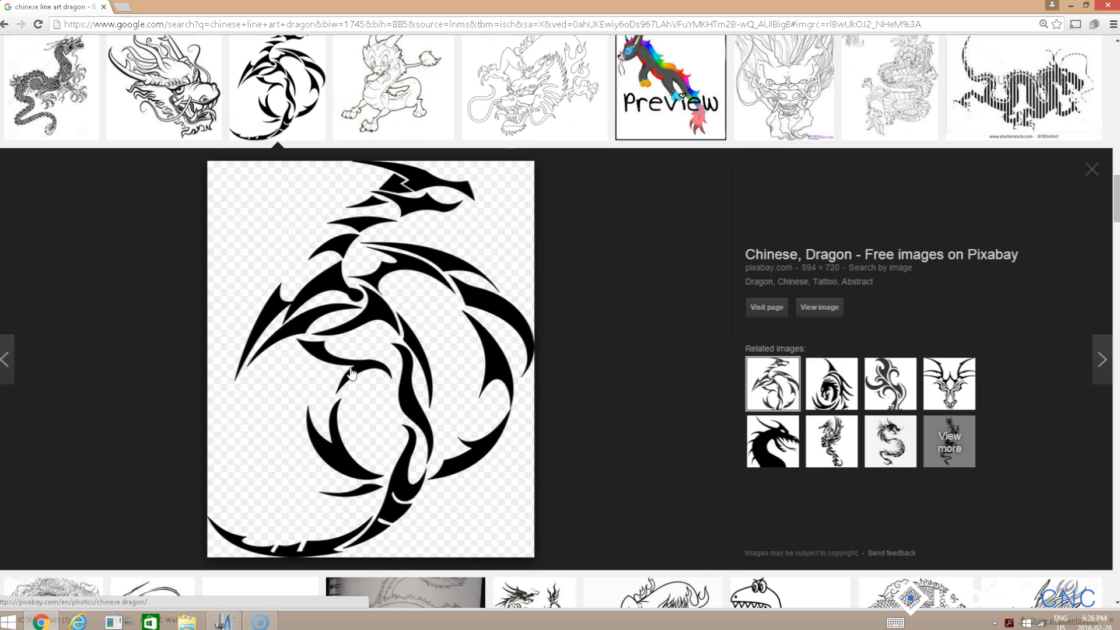
click(820, 309)
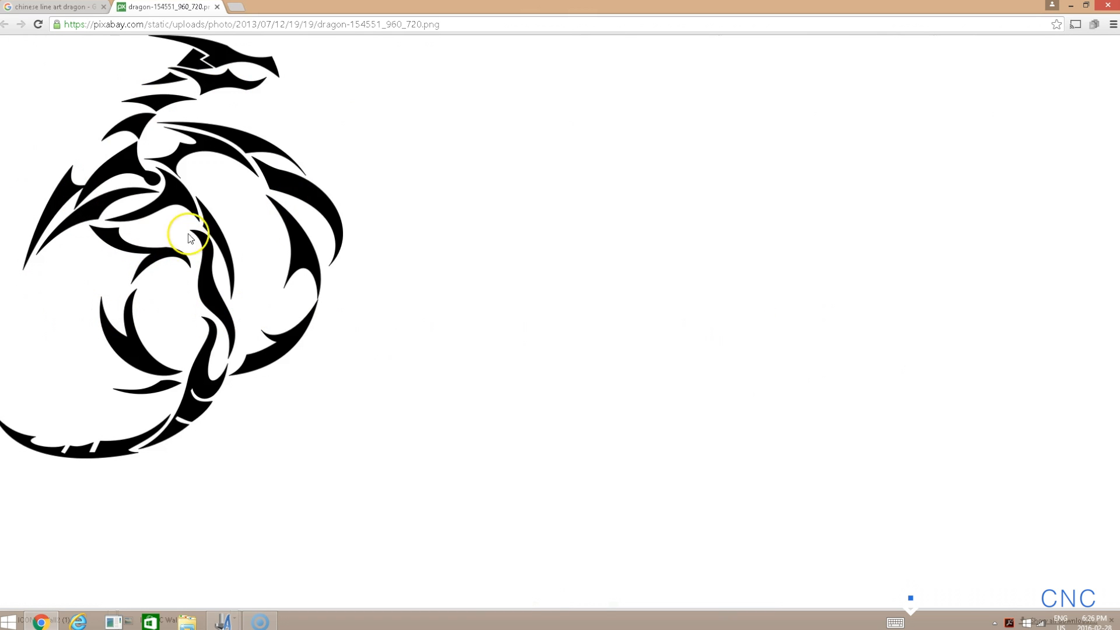
Save the black dragon image to the Desktop as a PNG named "dragon", and close the image and its preview
right_click(177, 194)
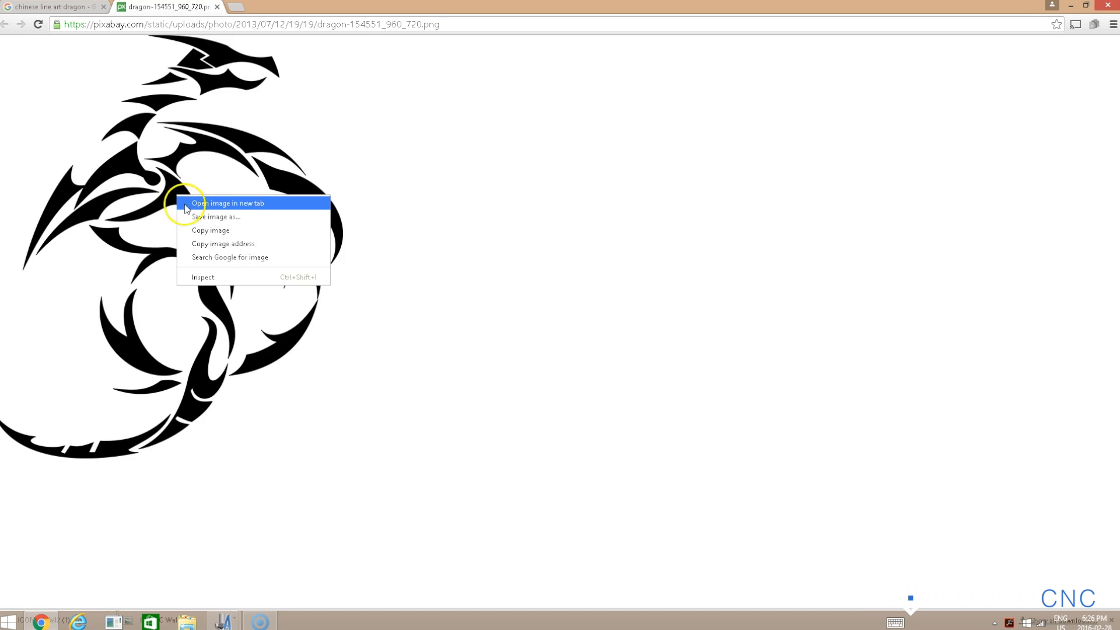
click(208, 217)
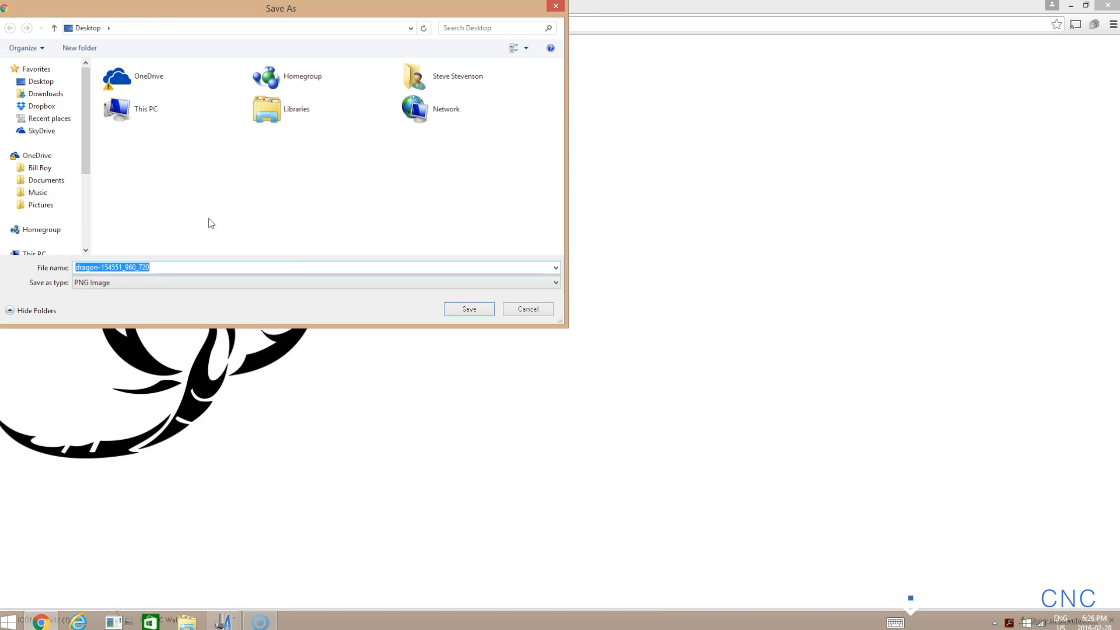
click(36, 81)
double_click(184, 263)
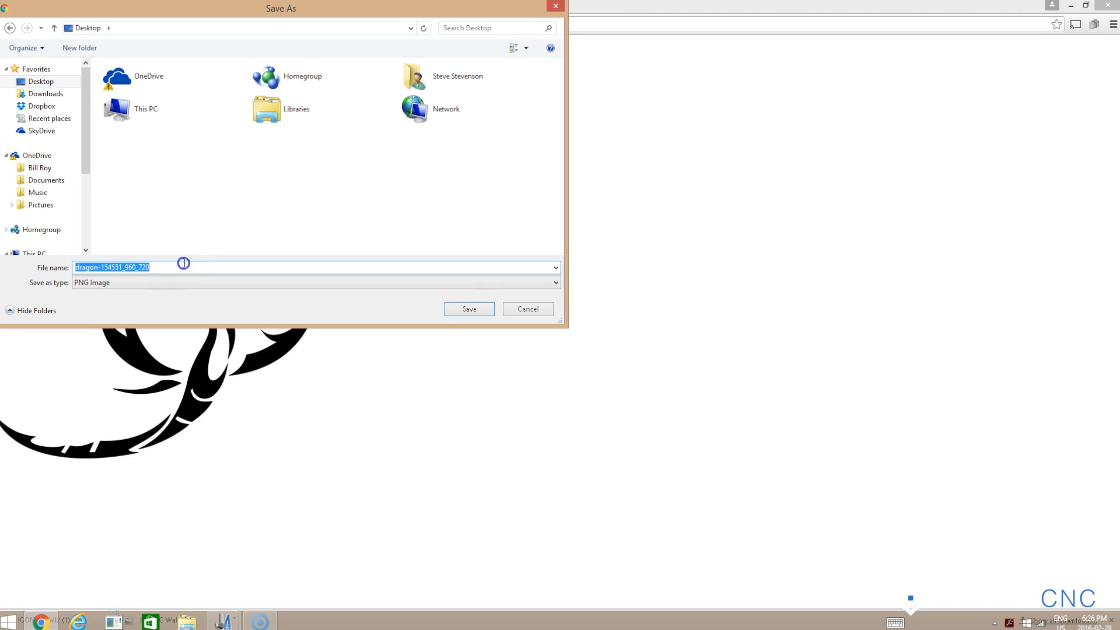
text(dragon)
click(467, 311)
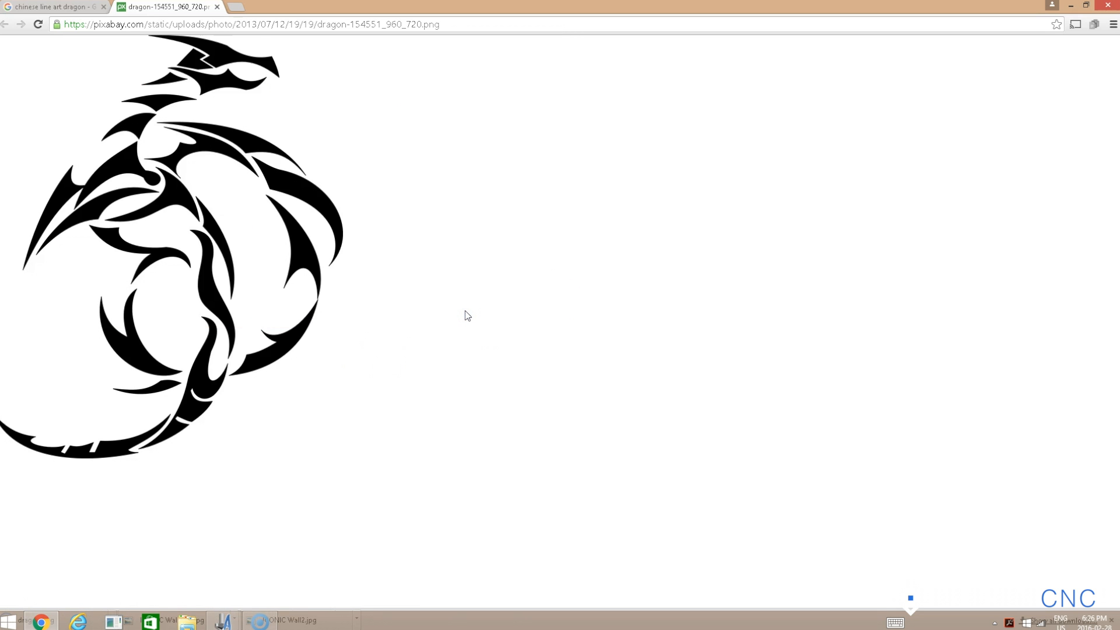
click(217, 8)
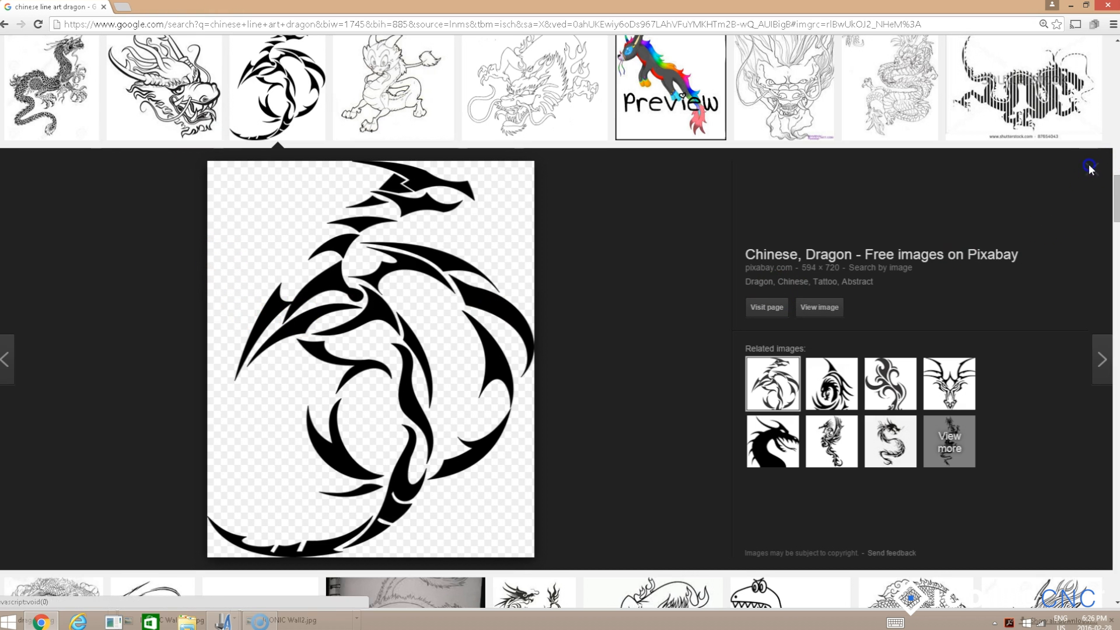
click(1101, 182)
Replace the image search with "toronto blue jays logo" and check the circular logos among the first results
scroll(1116, 96, down, 5)
mouse_move(1117, 98)
mouse_down()
mouse_move(1117, 70)
mouse_move(1116, 199)
mouse_move(1115, 78)
mouse_up()
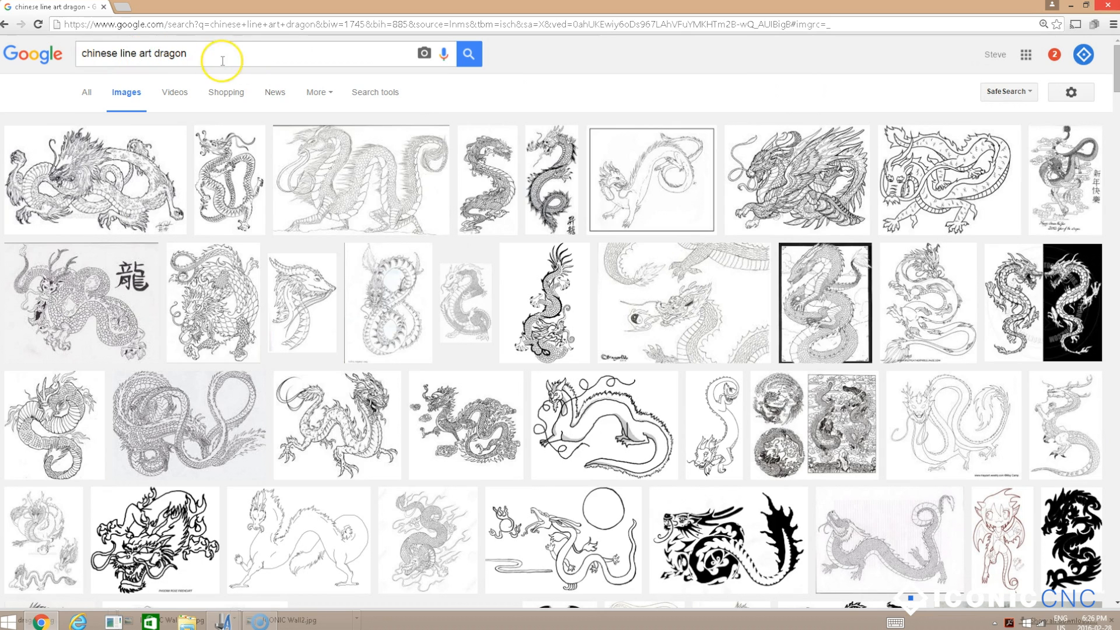
drag(216, 55, 54, 68)
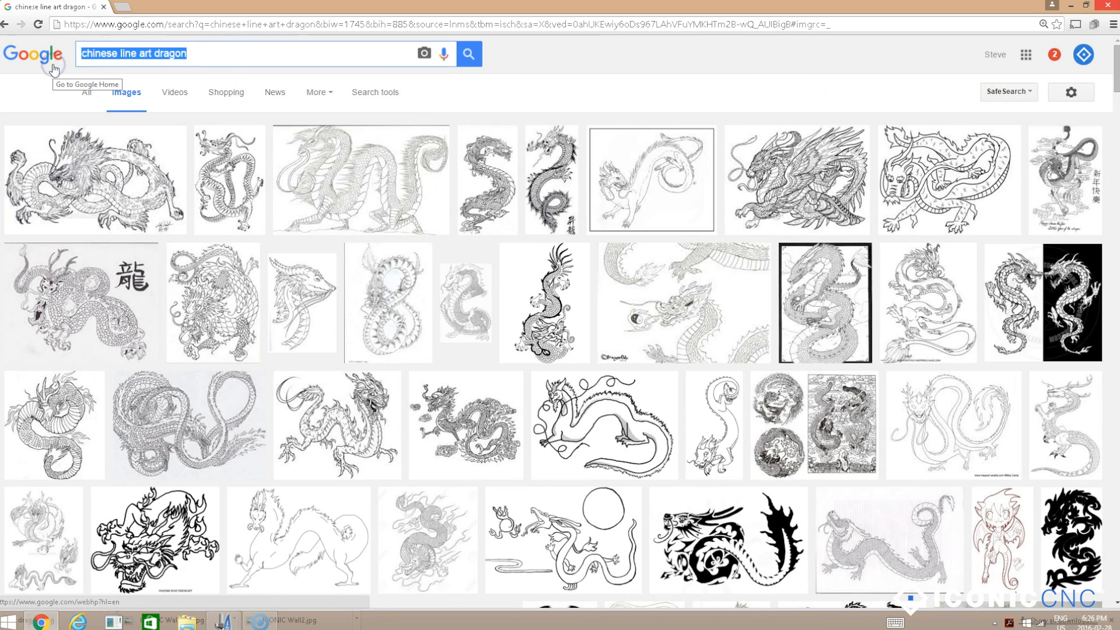
text(toront)
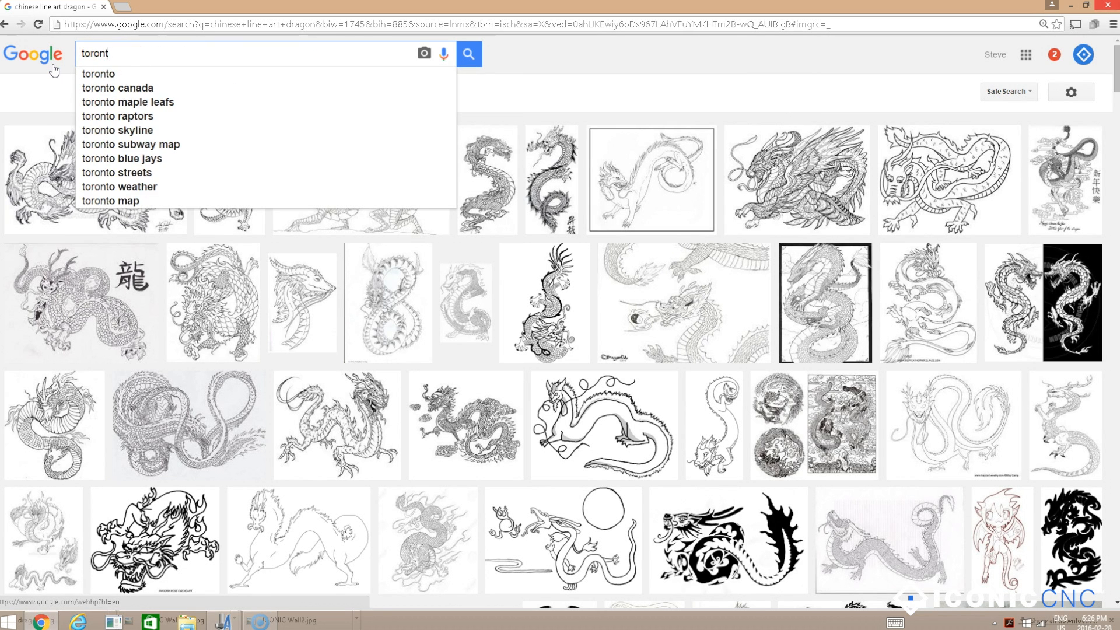
text(o blue jays log)
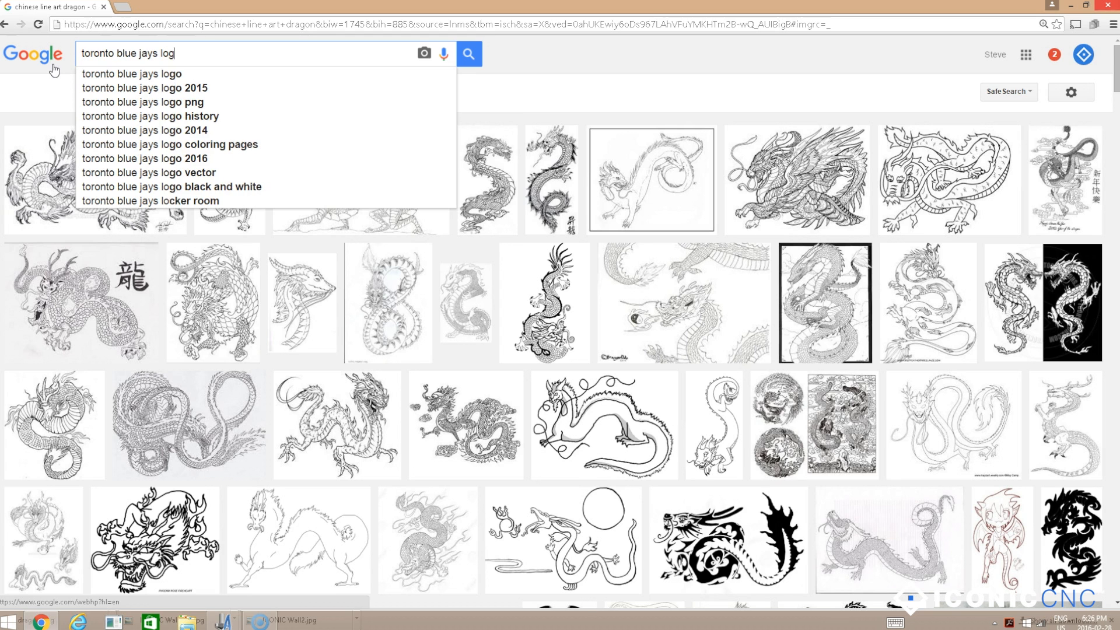
text(o)
key(Return)
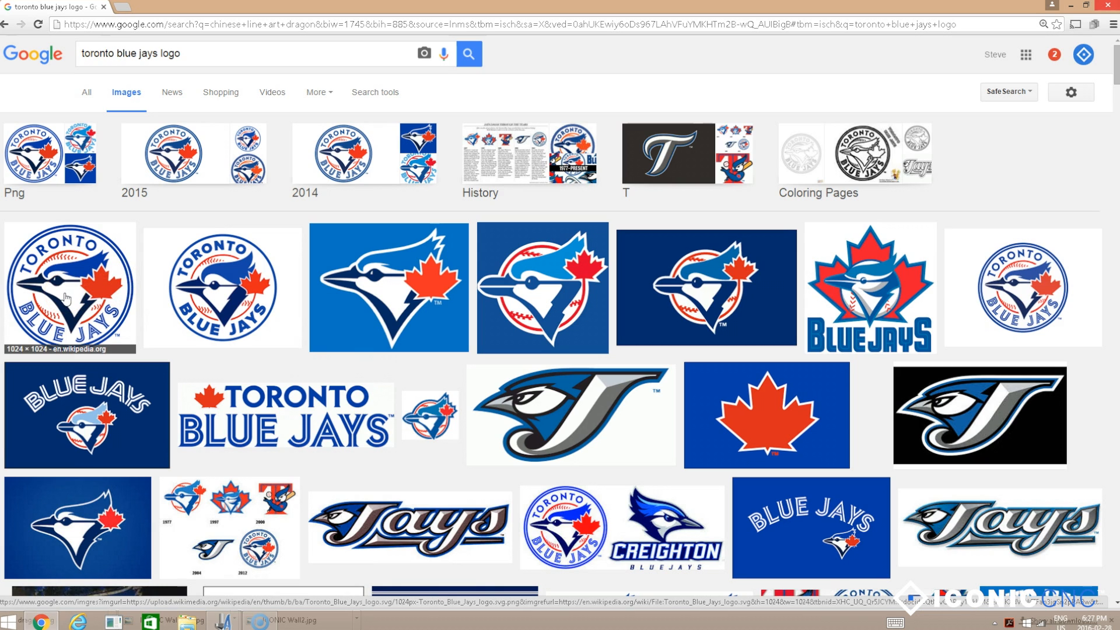
click(165, 302)
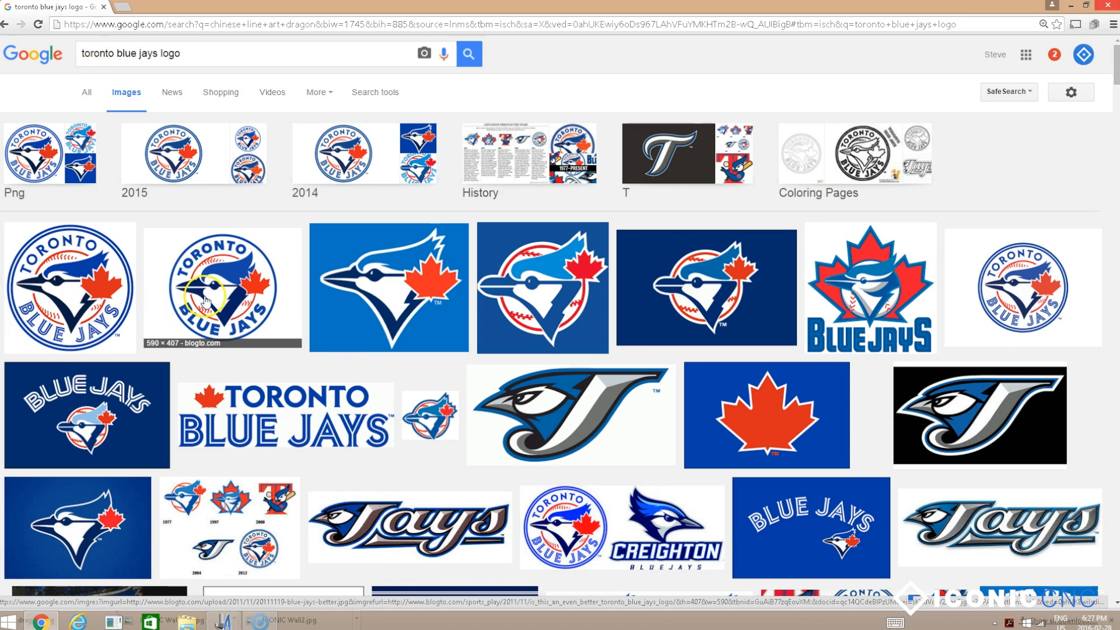
Browse the Toronto Blue Jays logo results and compare the different logo versions, backgrounds and image sizes
click(362, 309)
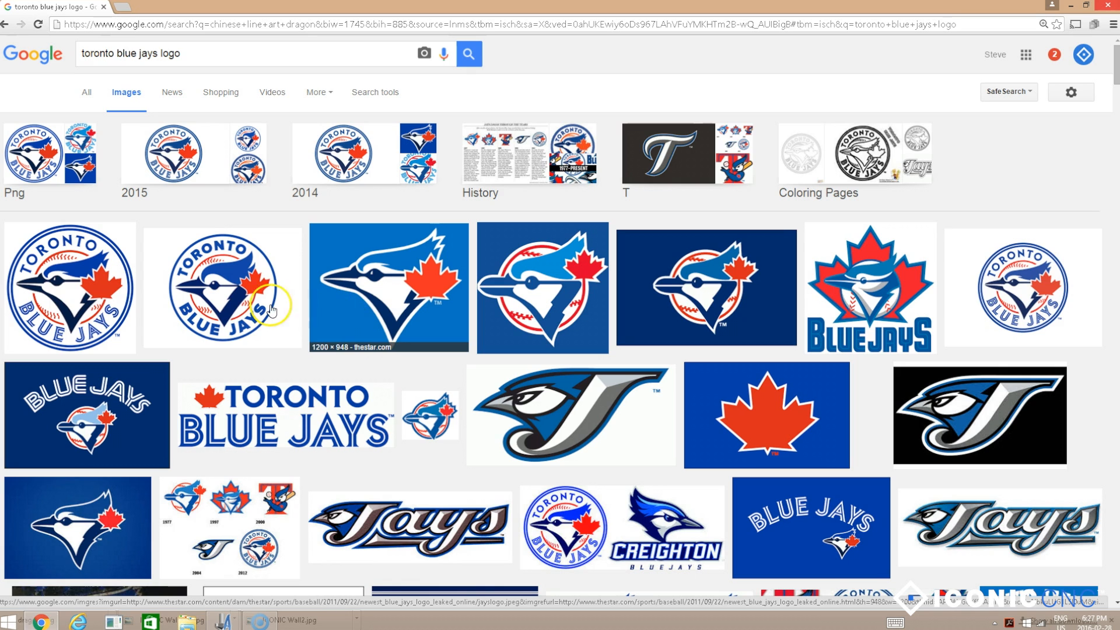
click(385, 326)
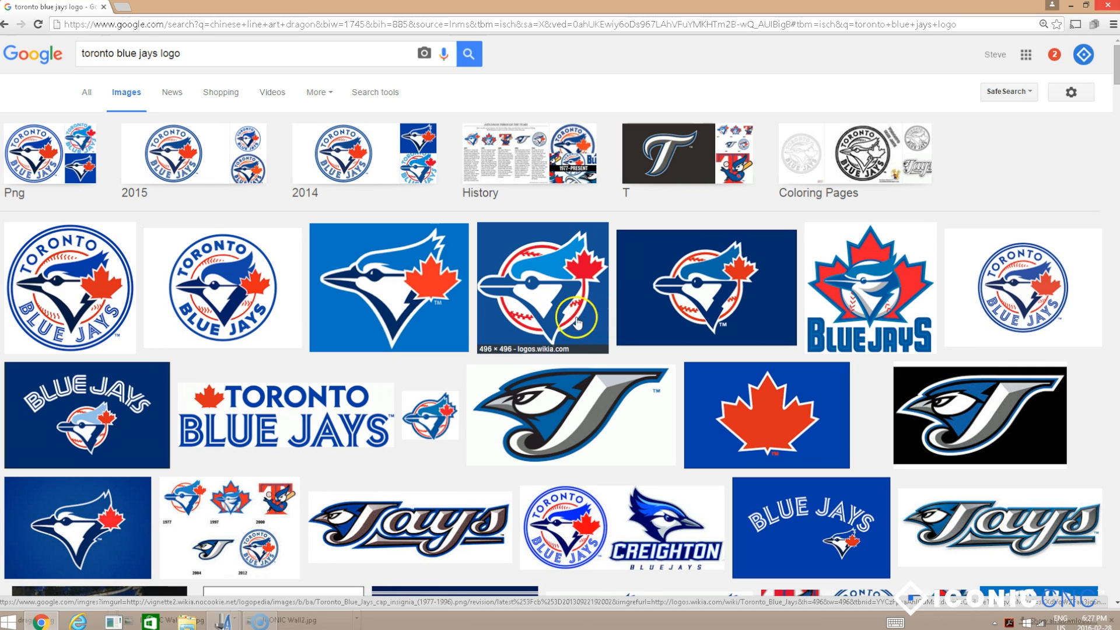
scroll(517, 292, down, 4)
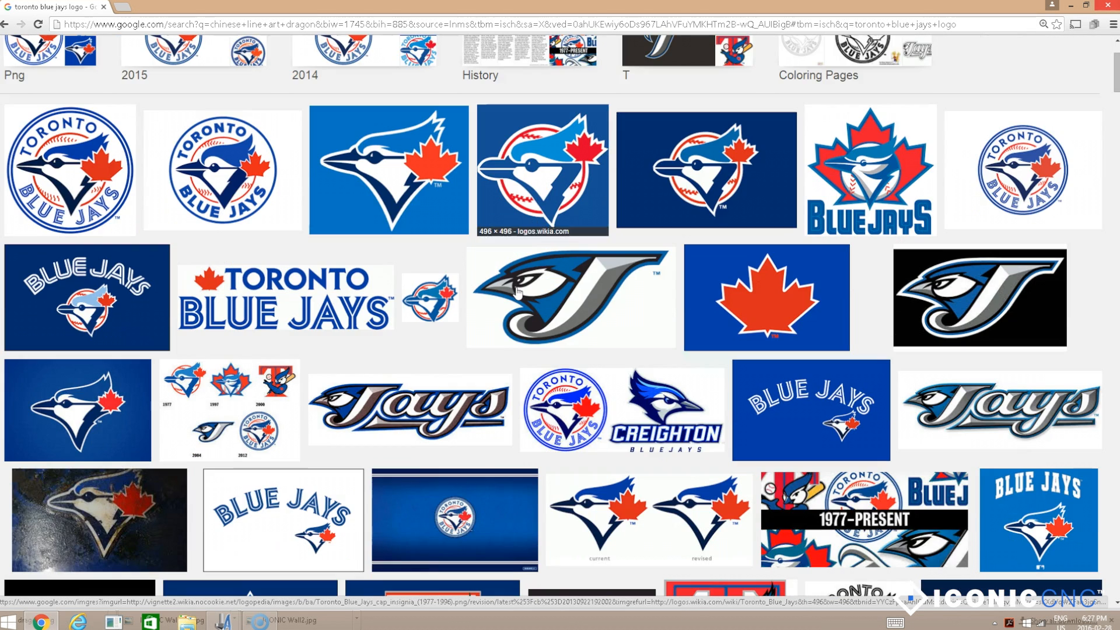
scroll(517, 292, down, 4)
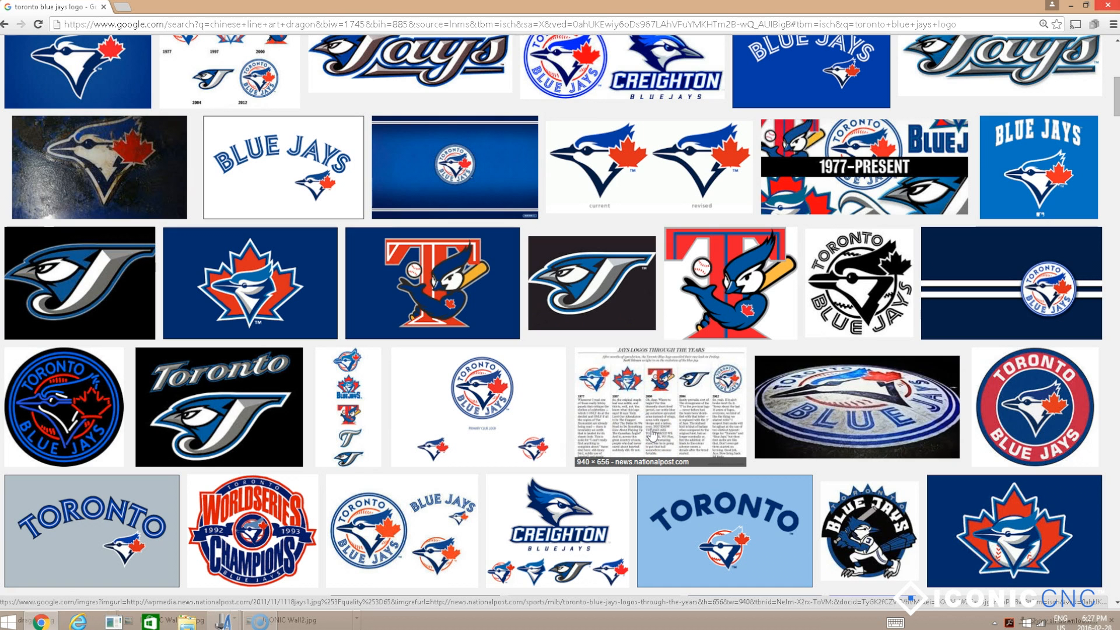
scroll(531, 419, down, 2)
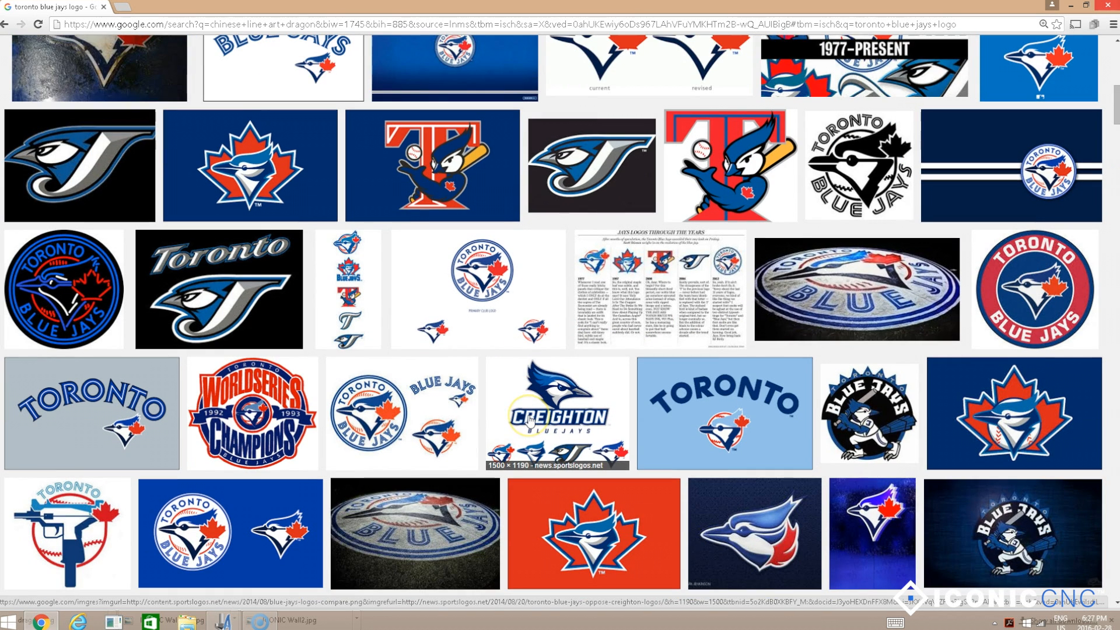
scroll(531, 419, down, 1)
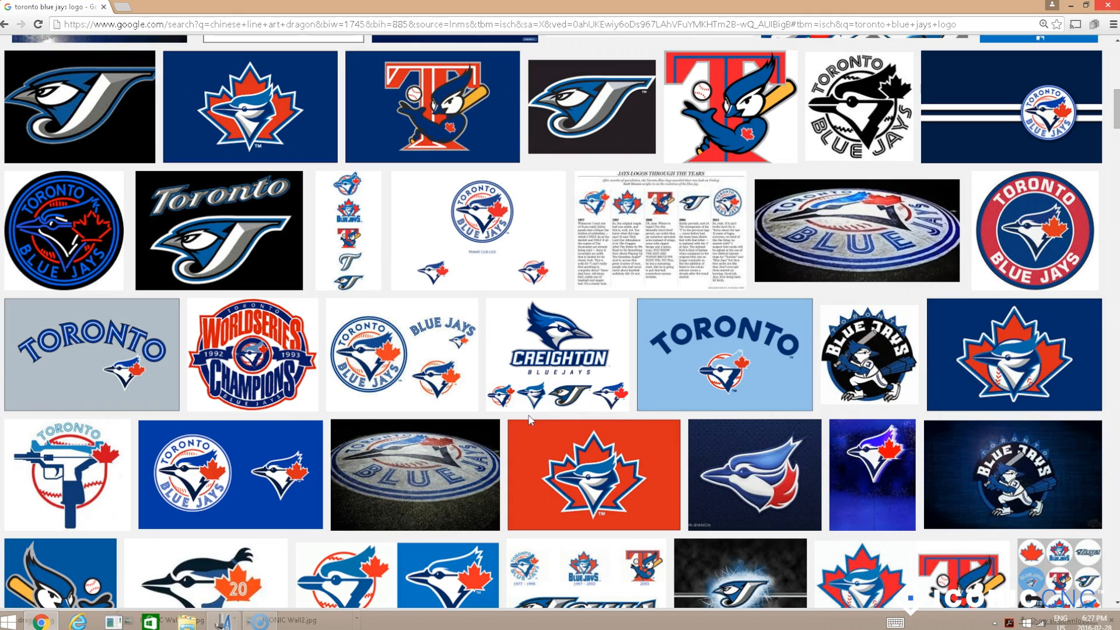
scroll(689, 425, down, 1)
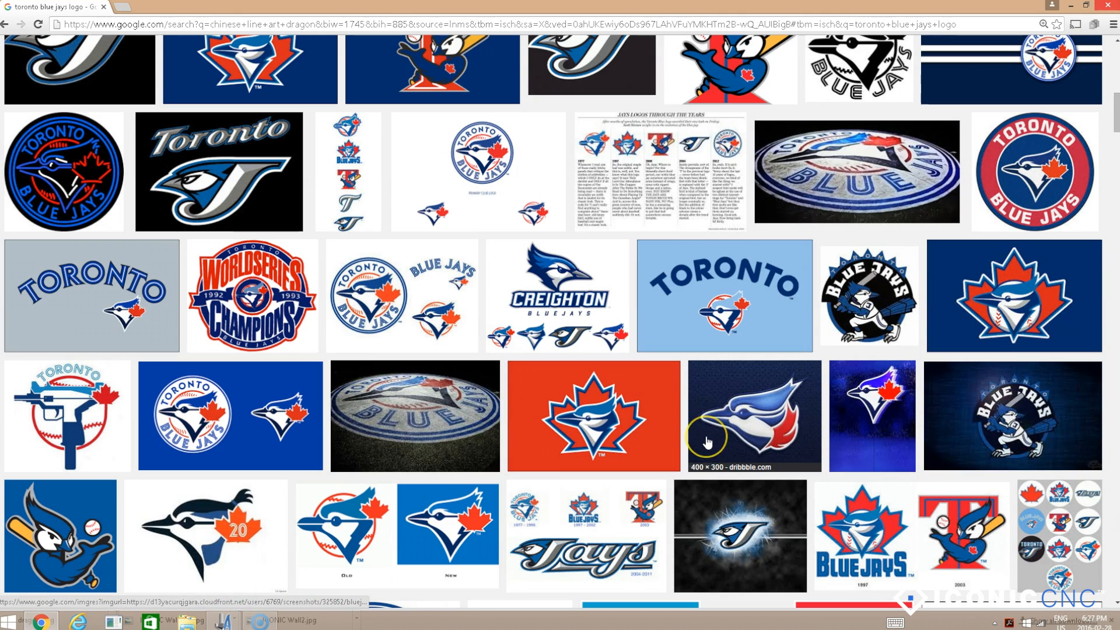
scroll(708, 443, up, 1)
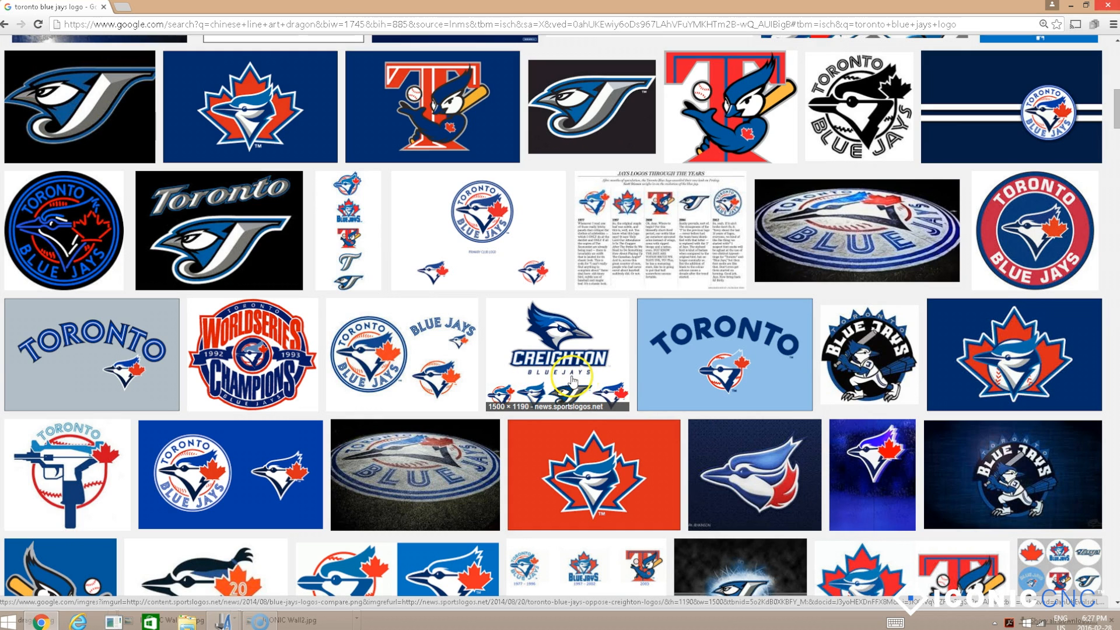
scroll(594, 382, up, 1)
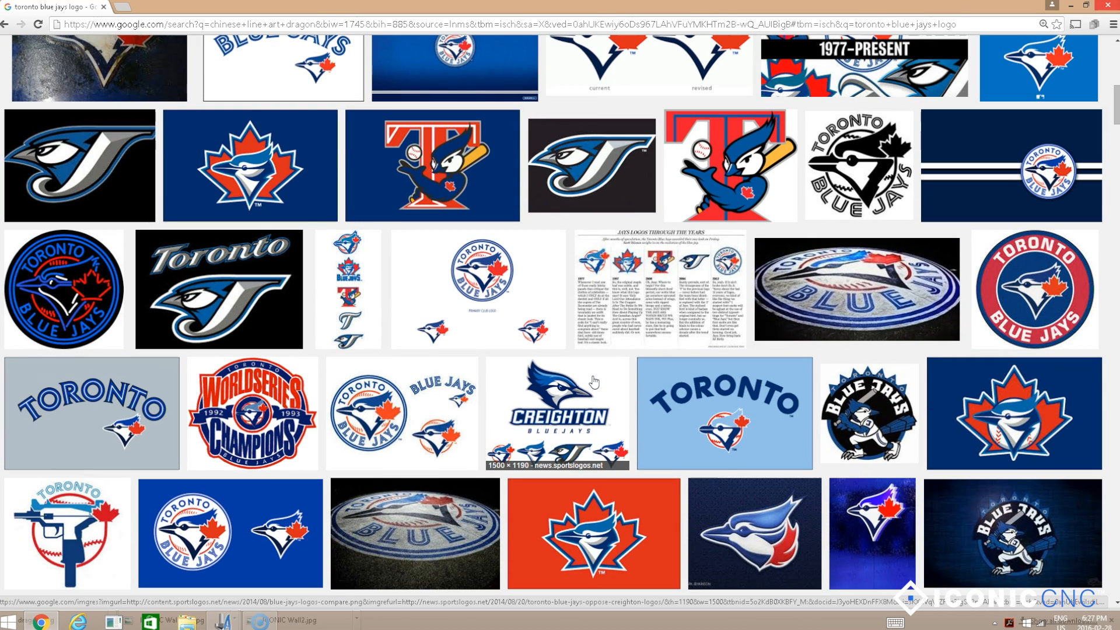
scroll(594, 382, up, 4)
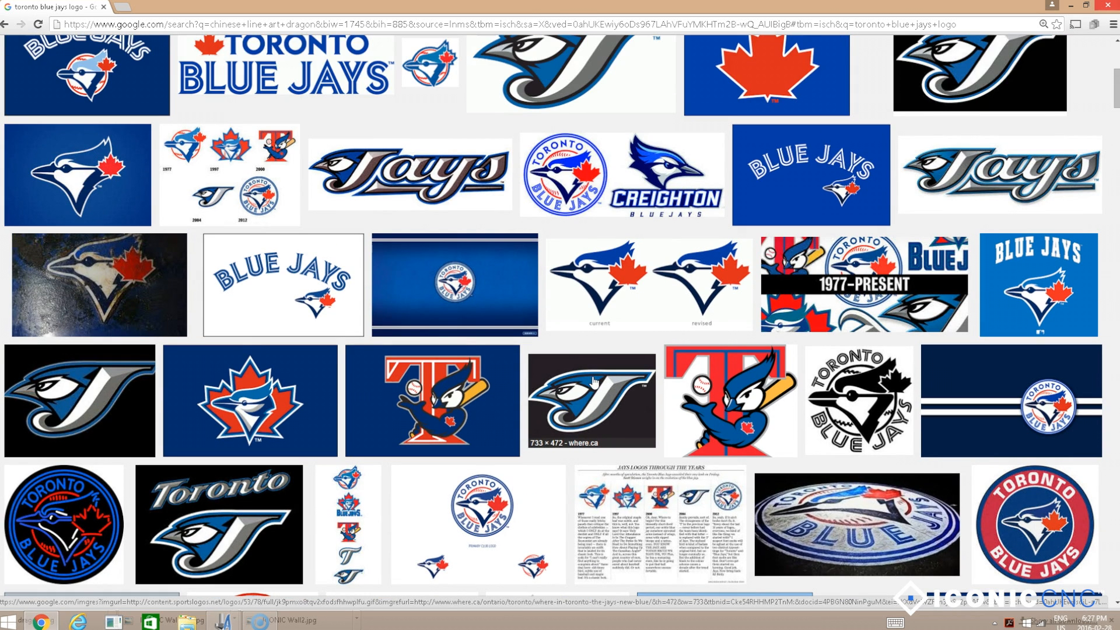
scroll(594, 382, down, 1)
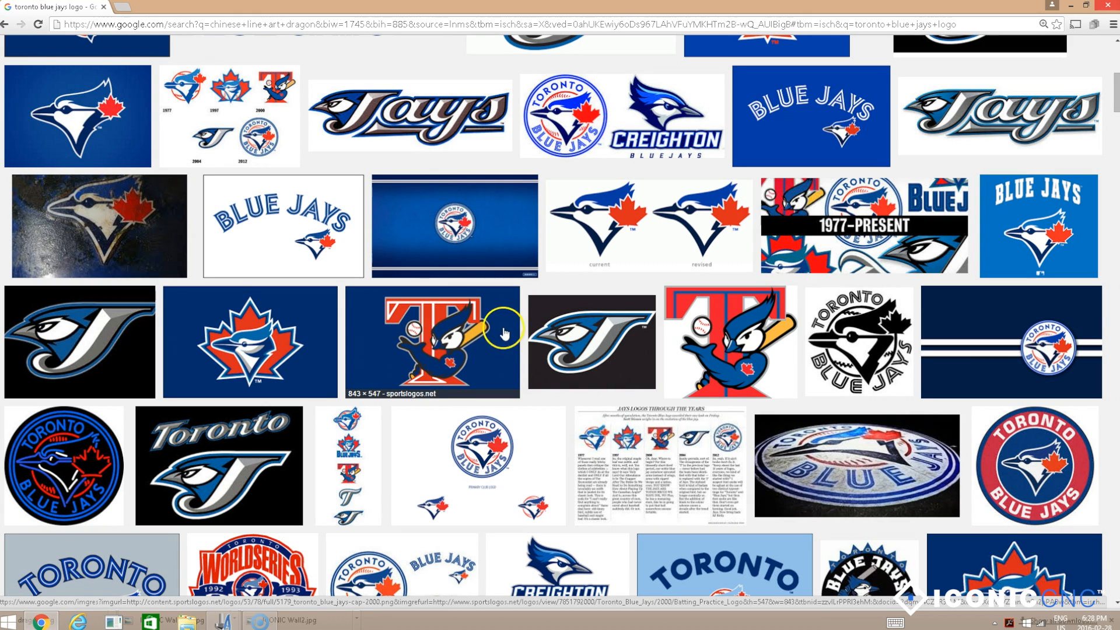
Preview the blue striped wallpaper with the small circular logo, close it, and examine the black-and-white bird logos further down the results
click(408, 239)
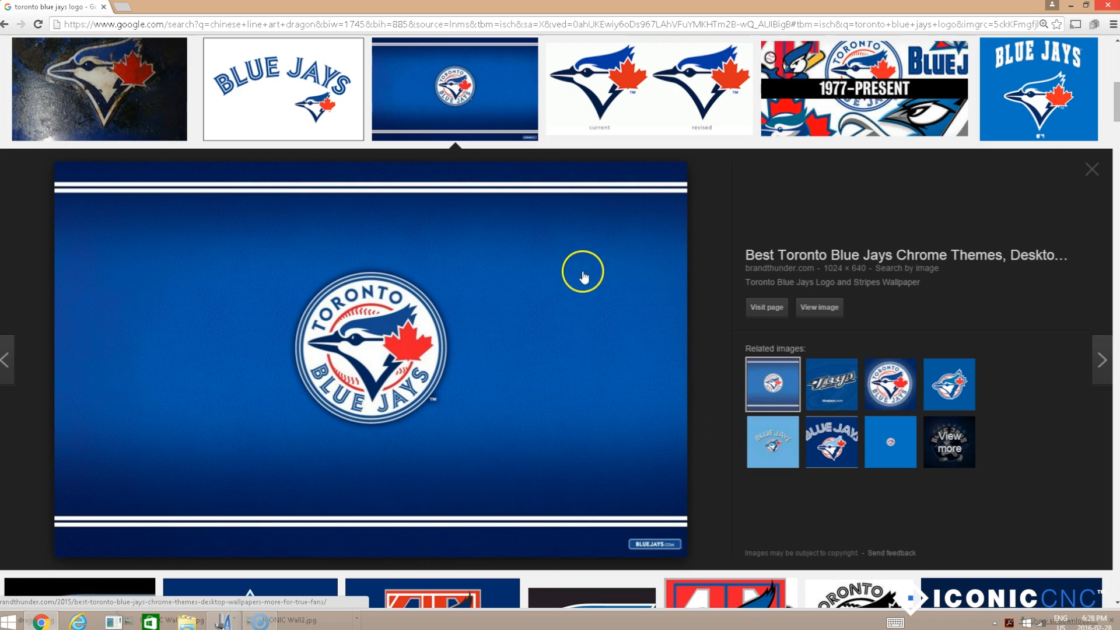
click(1095, 171)
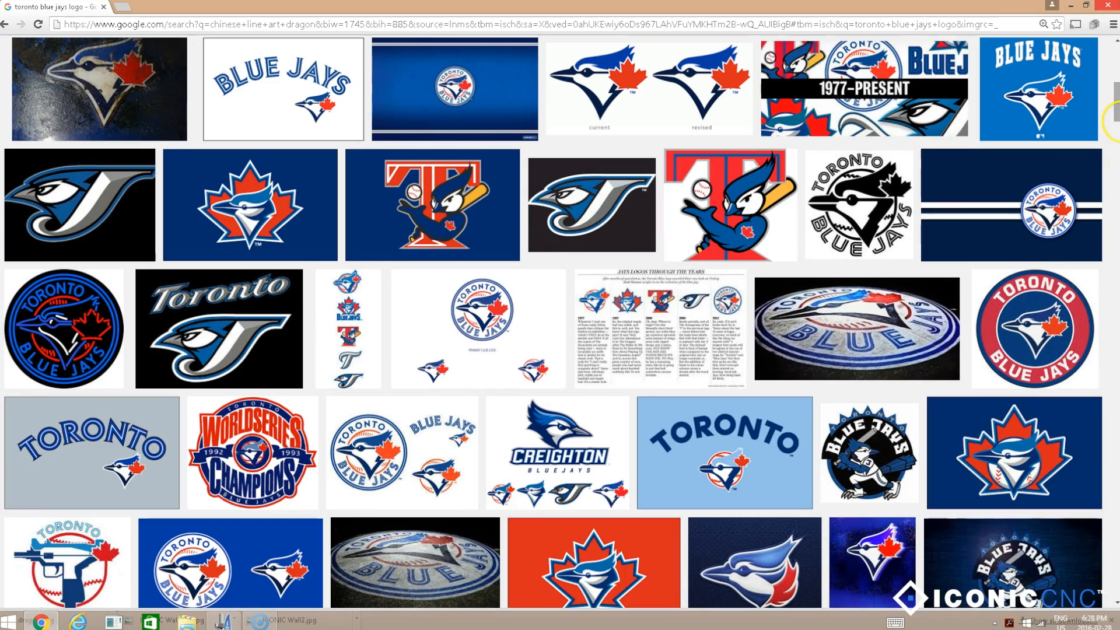
mouse_move(1117, 114)
mouse_down()
mouse_move(1113, 80)
mouse_move(1112, 131)
mouse_up()
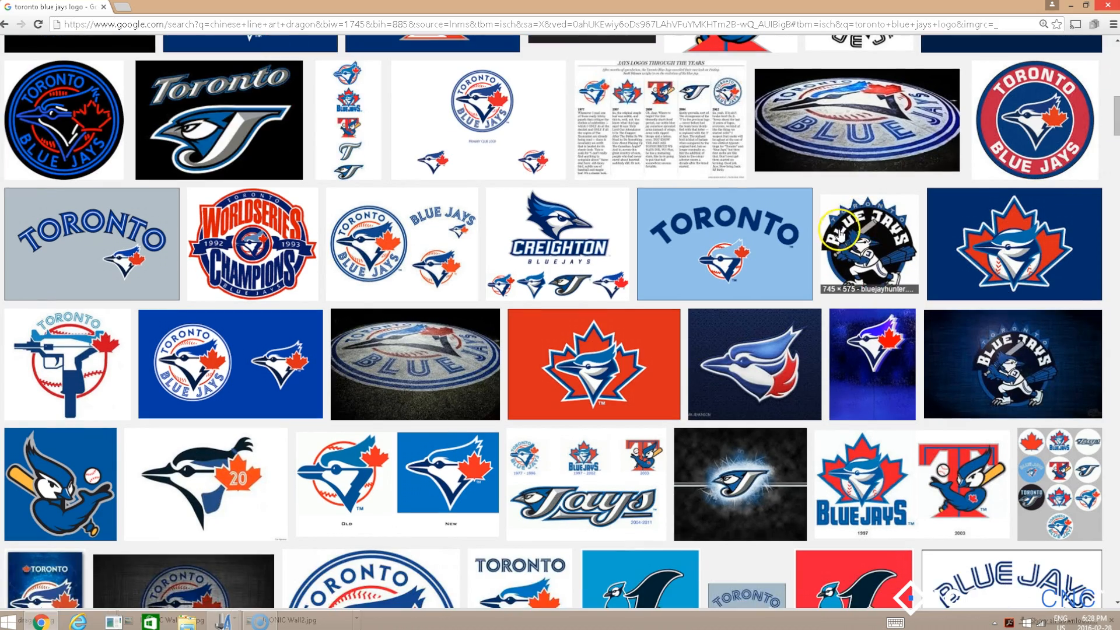
drag(1114, 130, 1114, 158)
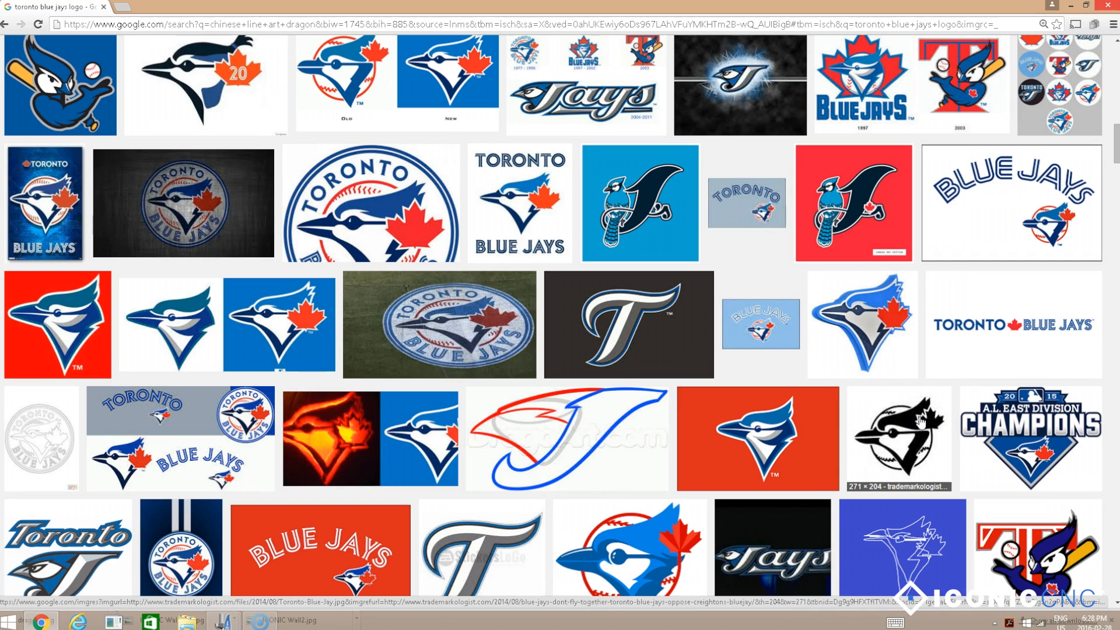
click(879, 455)
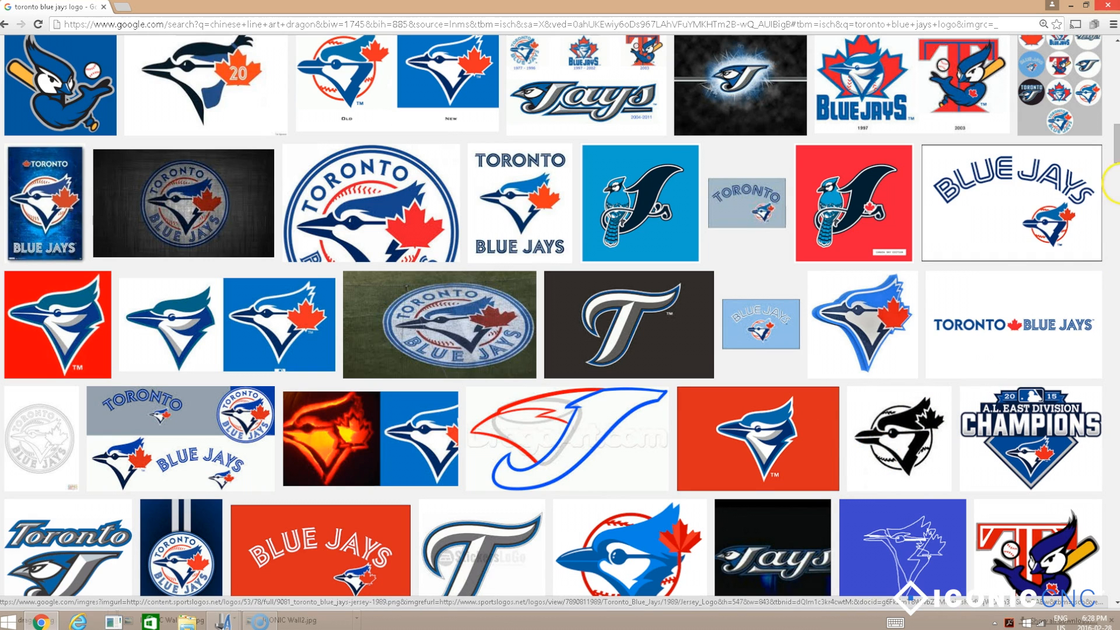
Return to the first result, the 1024 × 1024 circular Blue Jays logo from Wikipedia, and open its full-size image
click(1115, 143)
drag(1116, 143, 1116, 65)
click(52, 294)
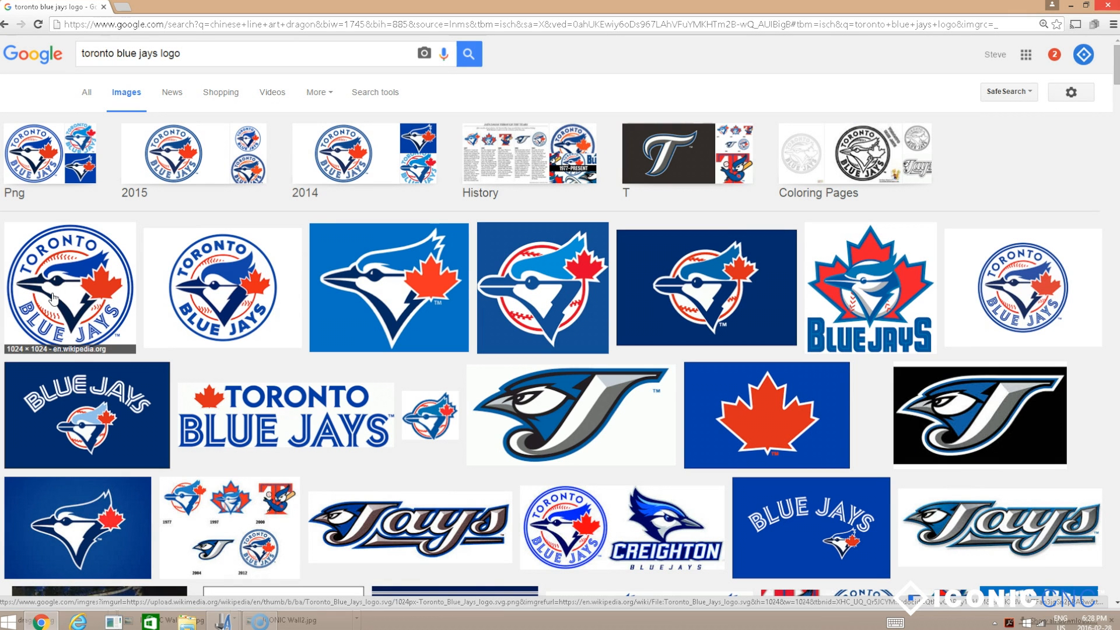
click(53, 298)
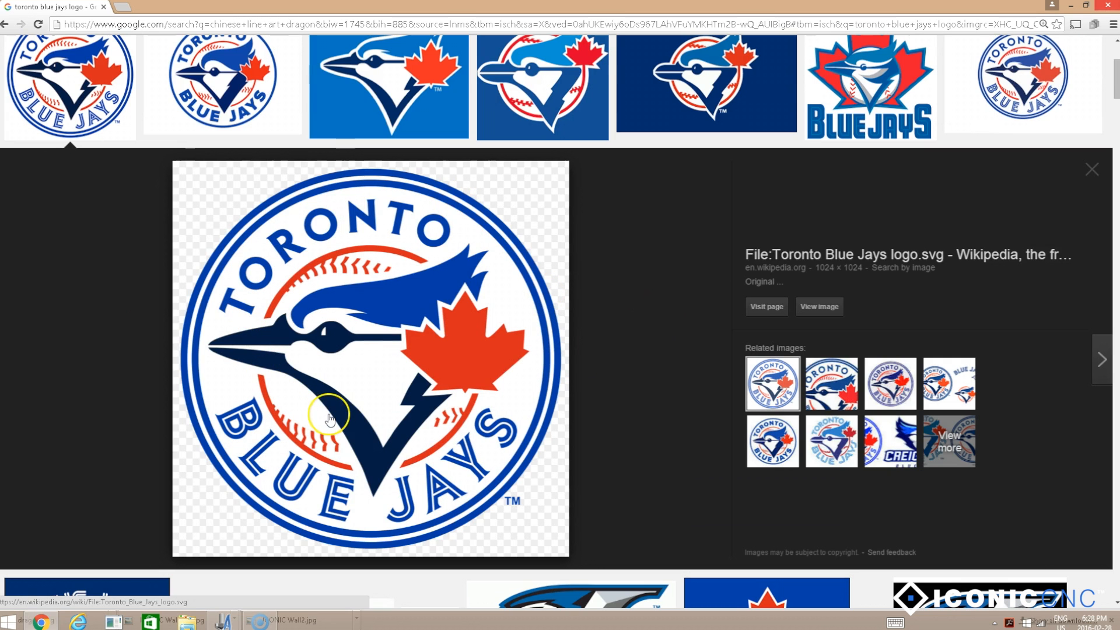
click(817, 305)
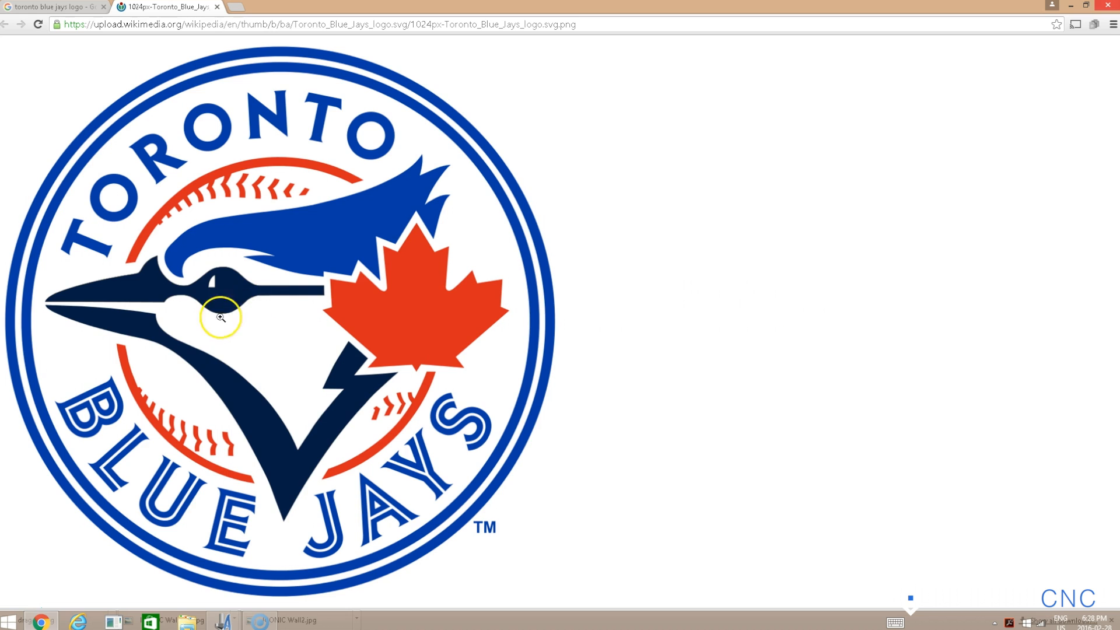
Save the circular logo image to the Desktop as a PNG named "blue jays"
right_click(205, 316)
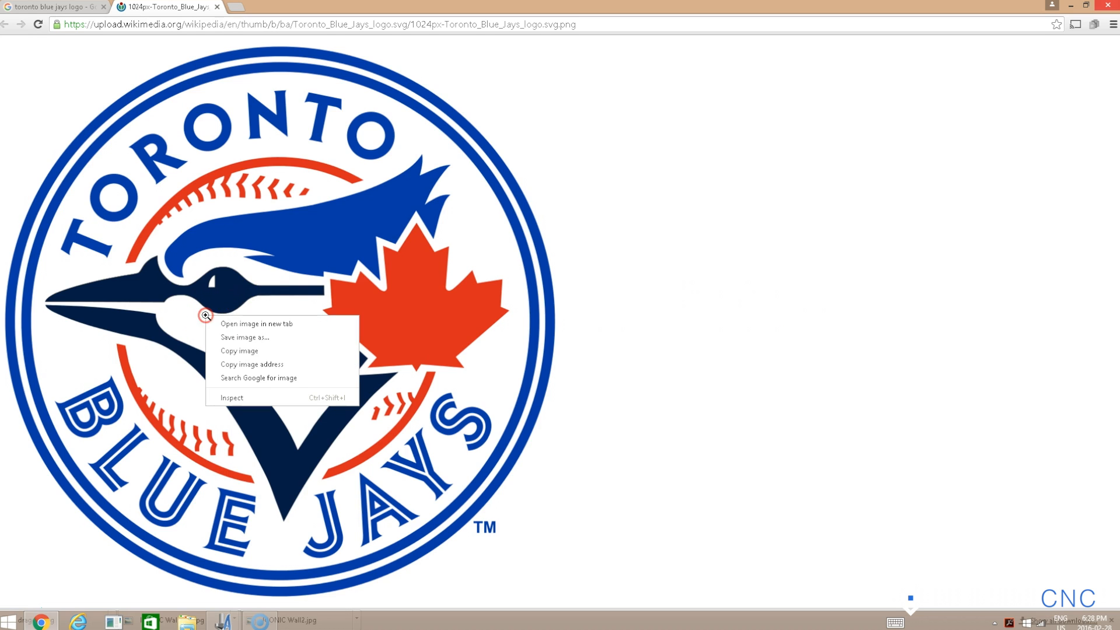
click(231, 337)
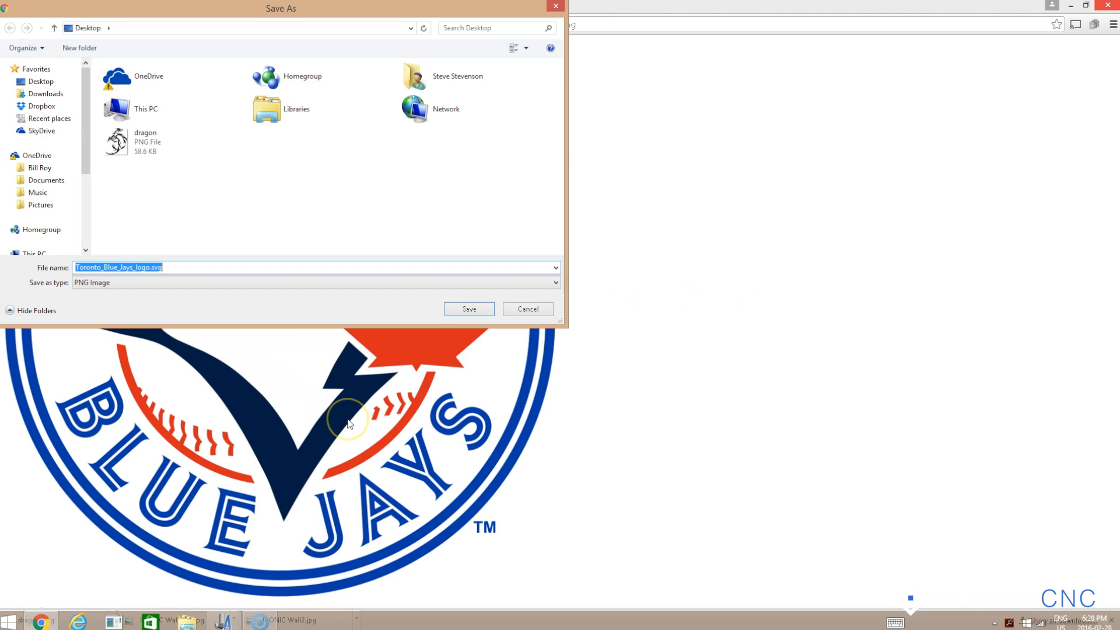
text(blue jays)
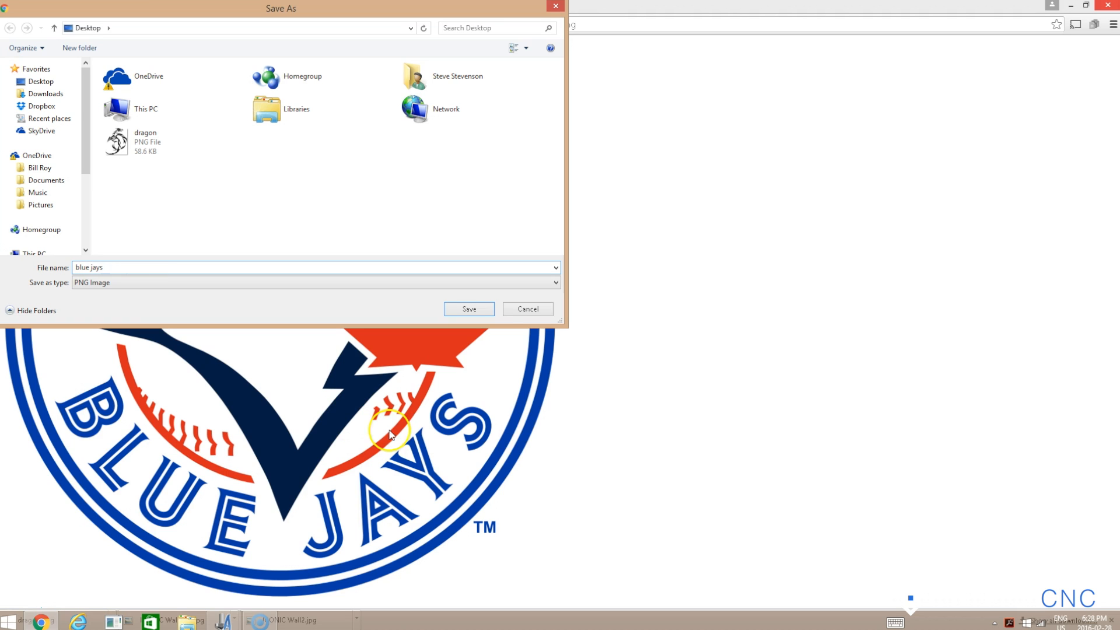
click(457, 309)
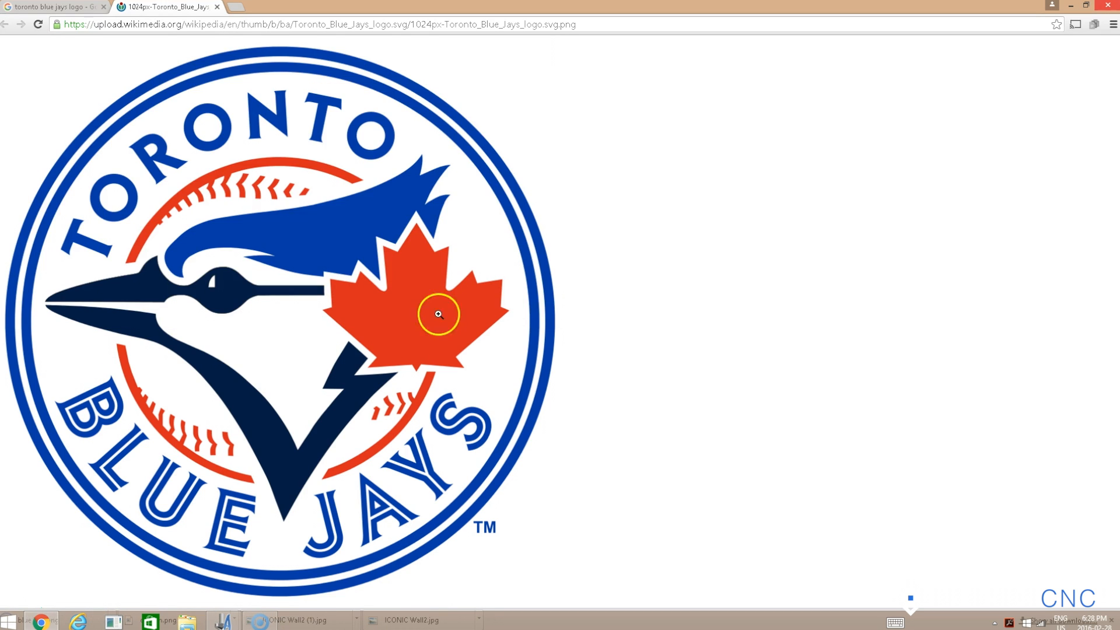
Switch to ArtCAM Express and open the "dragon" PNG from the Desktop as a model
click(229, 620)
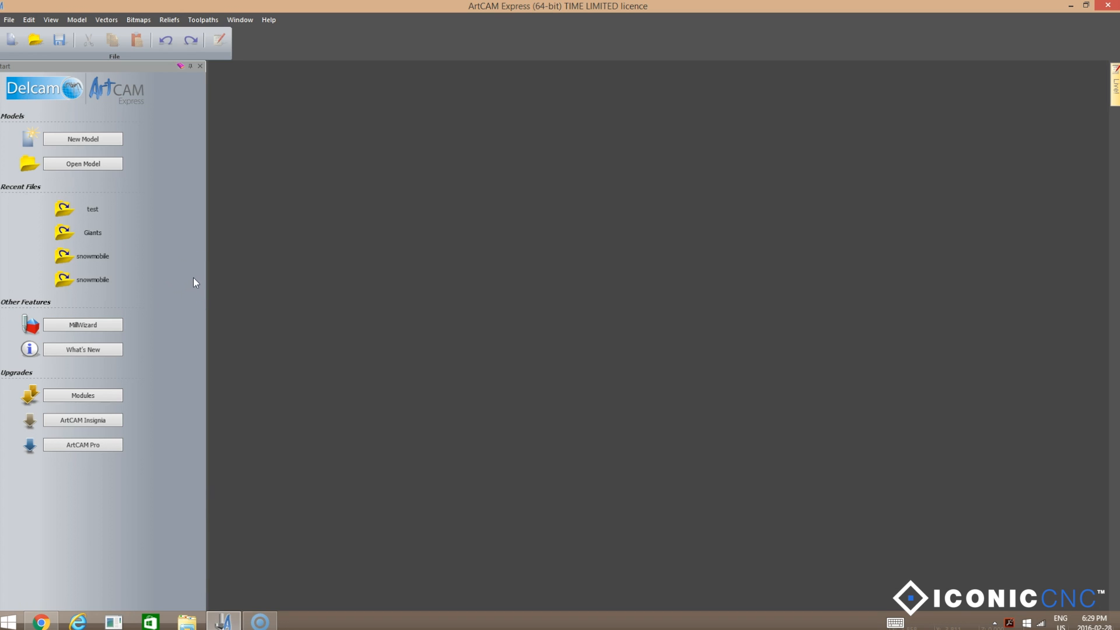
click(86, 170)
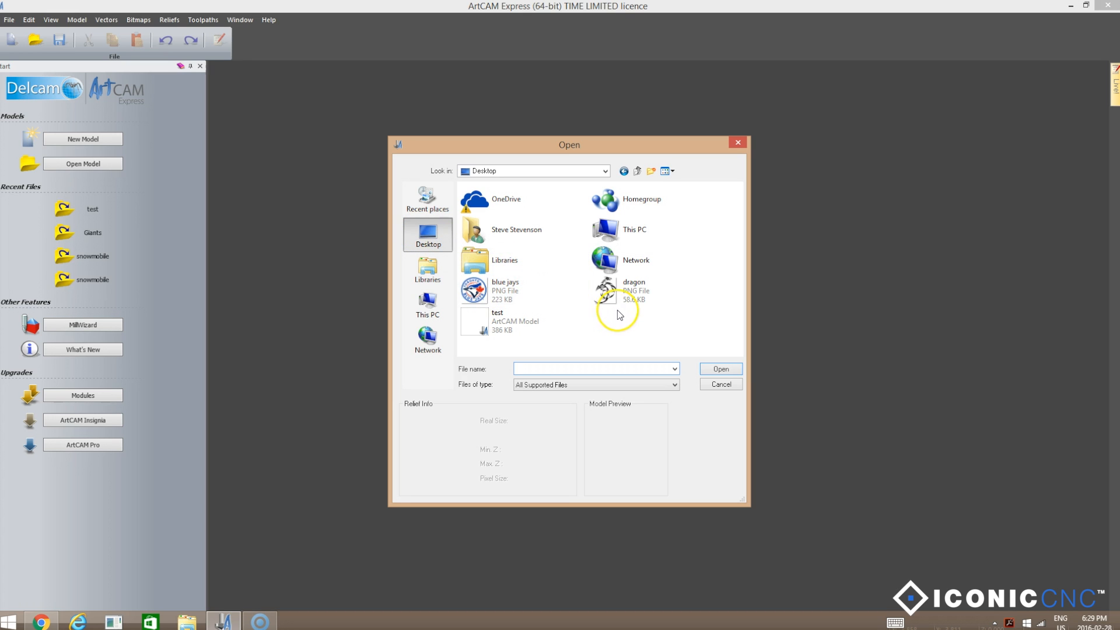
click(620, 295)
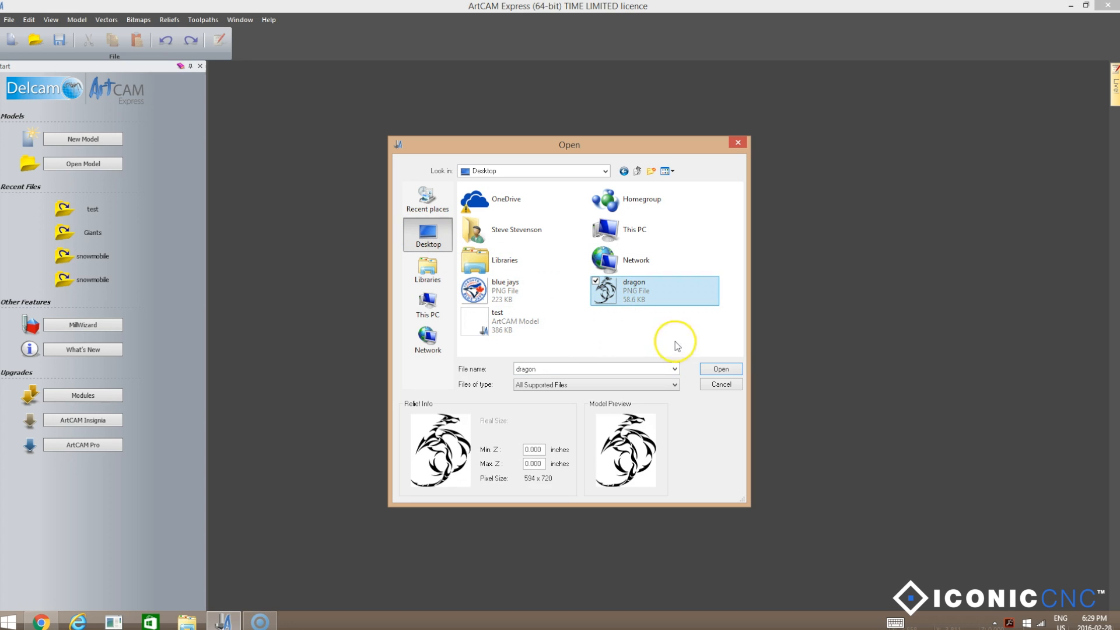
click(719, 370)
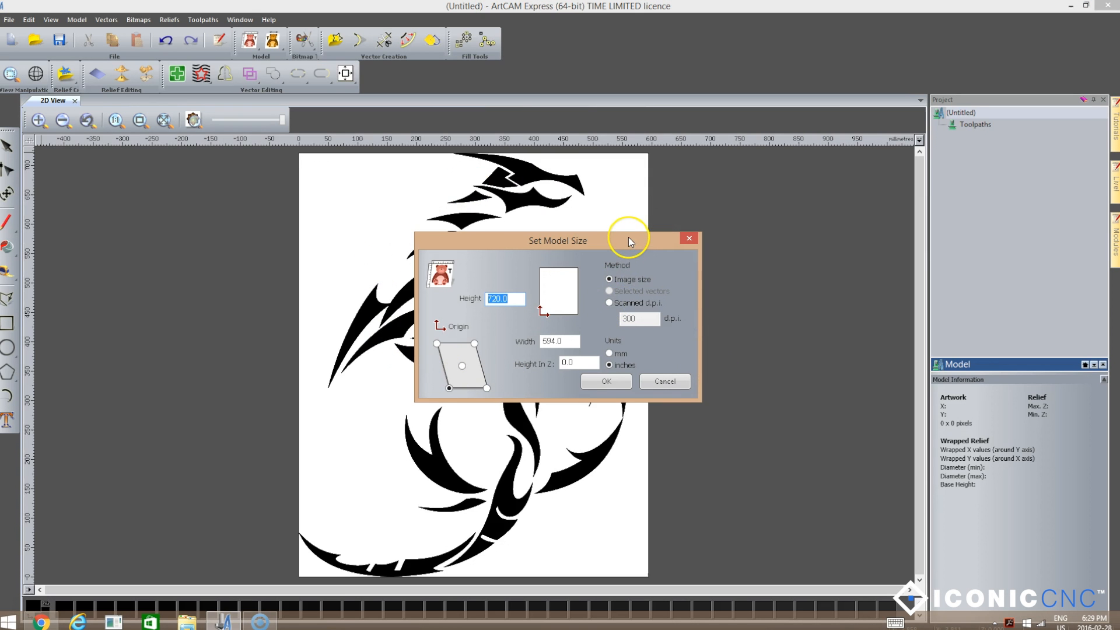
Set the dragon model's height to 9 inches, place its origin at the top-left corner, and accept the model size
drag(625, 239, 840, 213)
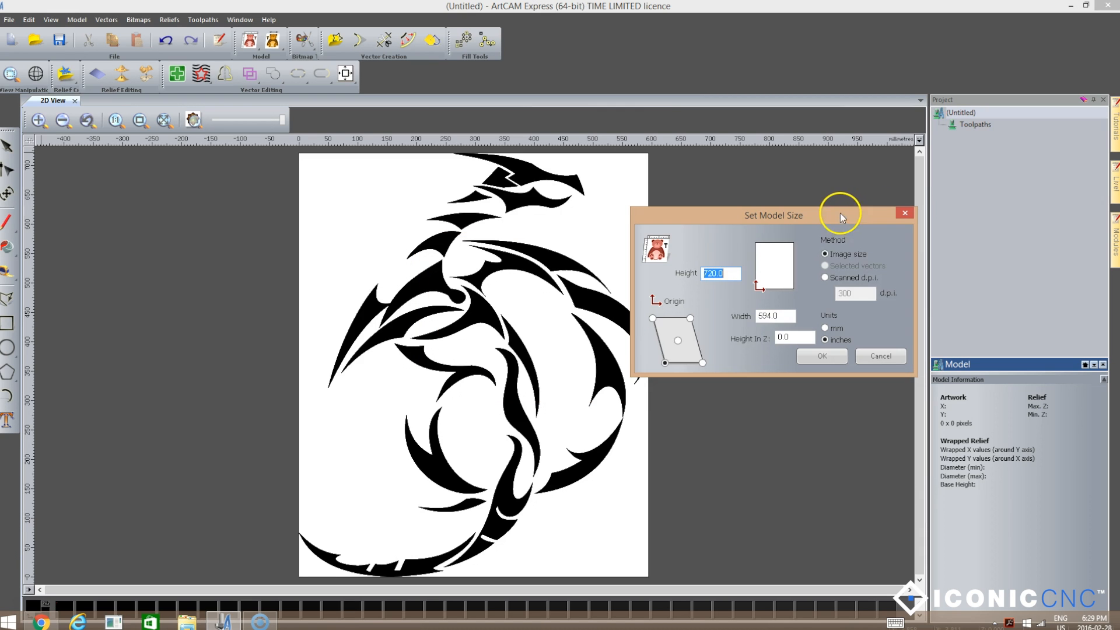
click(732, 274)
drag(727, 273, 690, 277)
text(9)
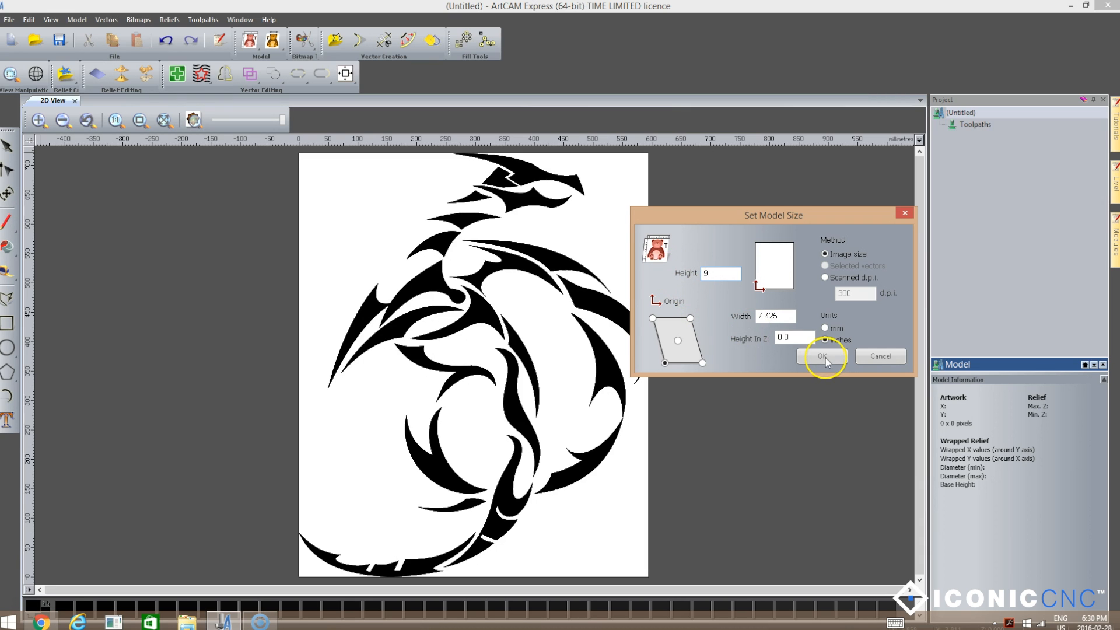
click(653, 319)
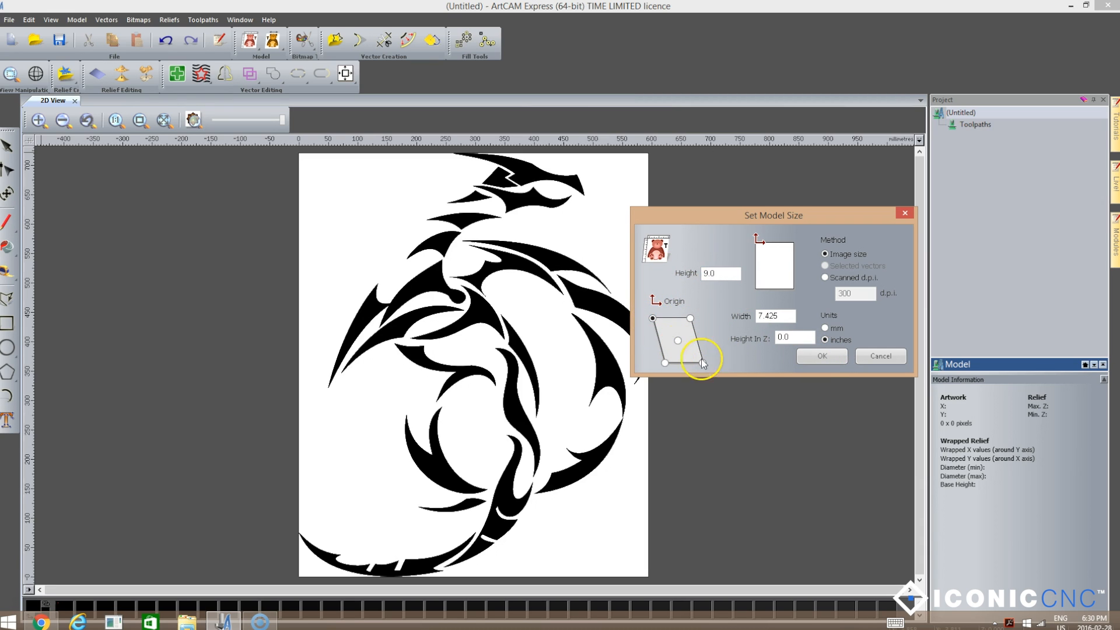
click(817, 357)
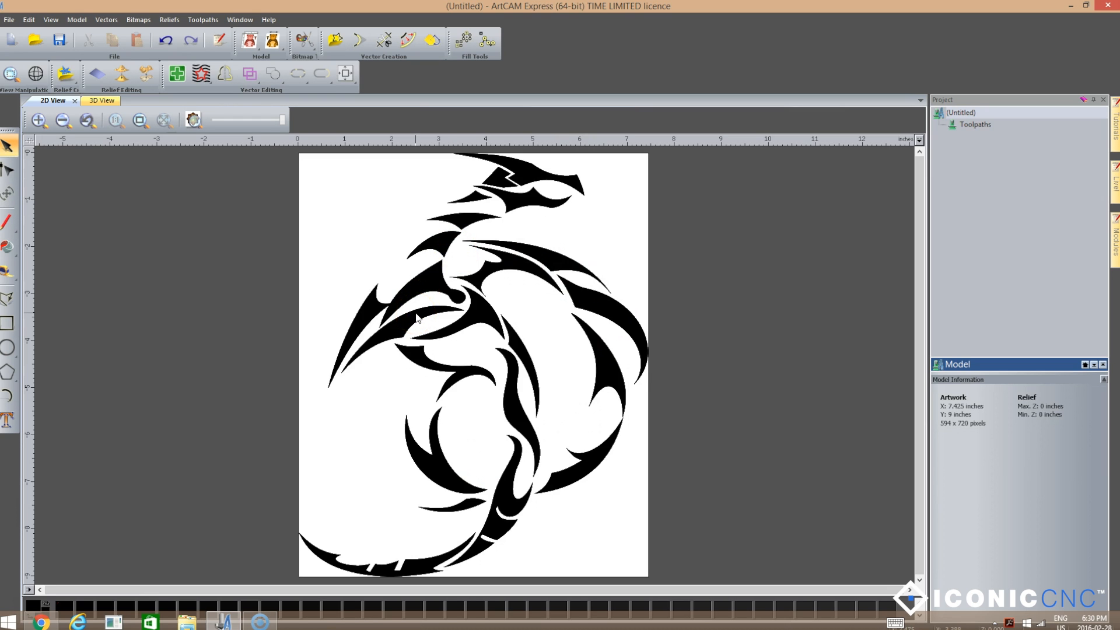
Open the Bitmap to Vector tool and check the dragon image's colour-reduction settings without applying them
click(433, 39)
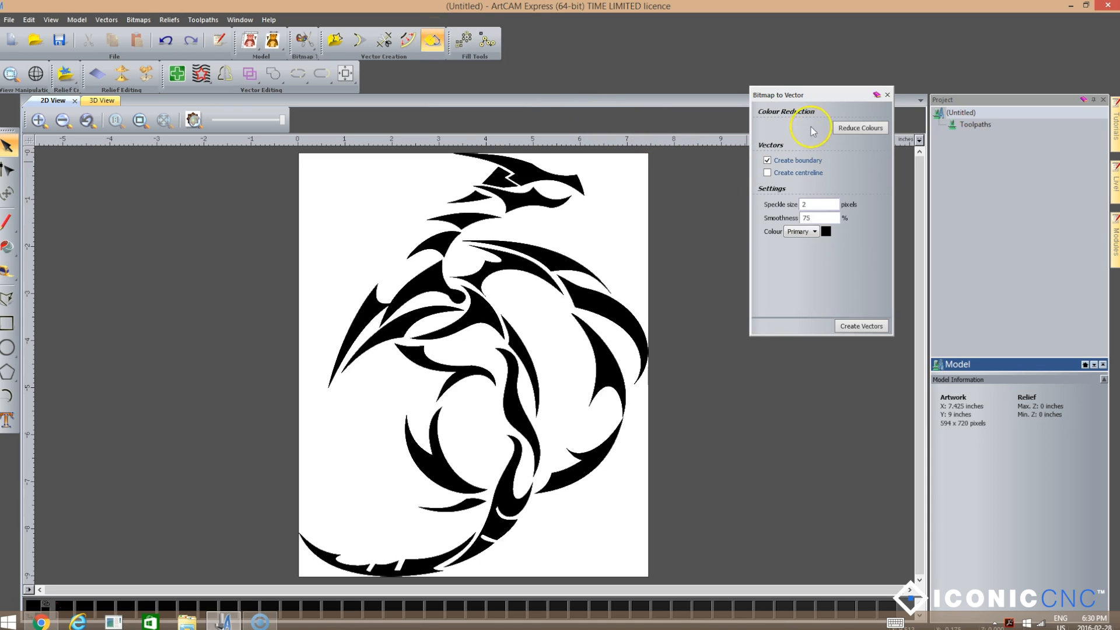
drag(825, 96, 787, 223)
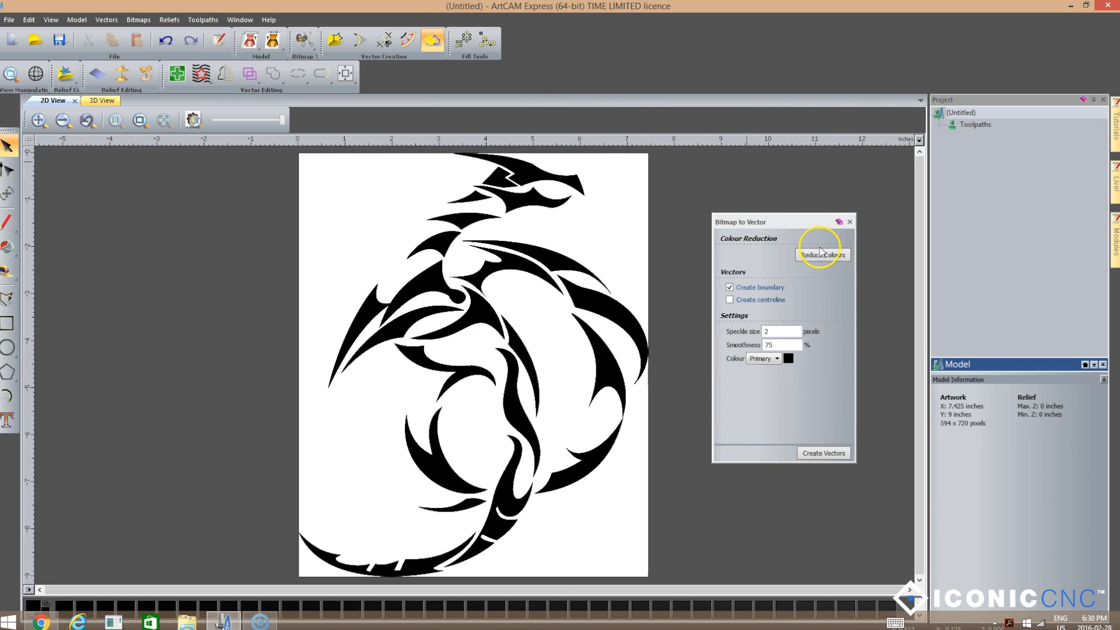
click(826, 258)
click(832, 258)
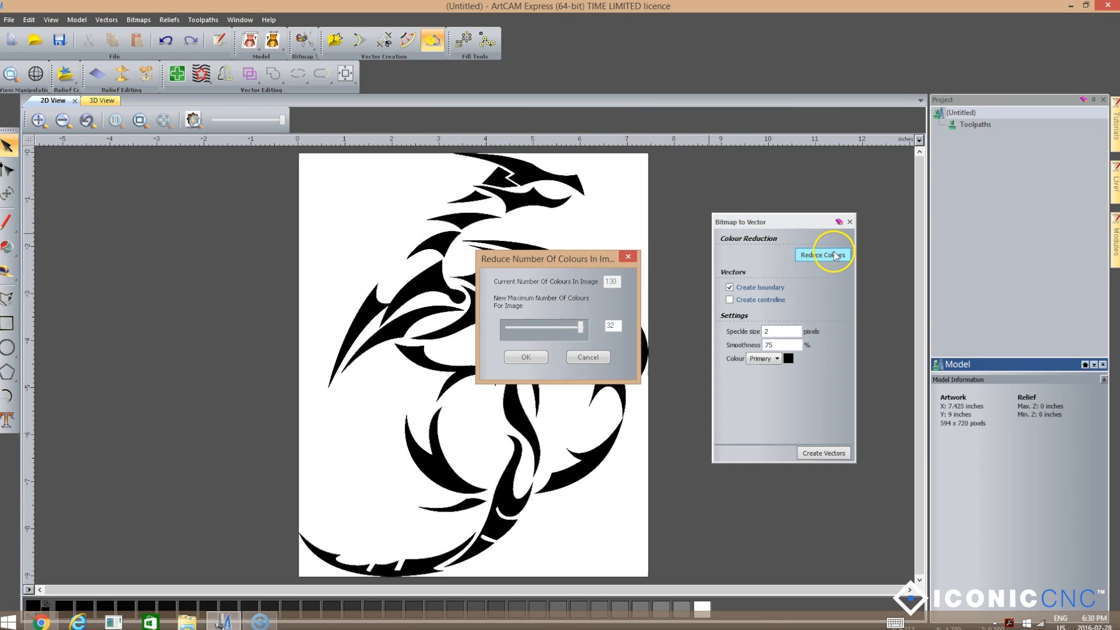
drag(561, 260, 240, 223)
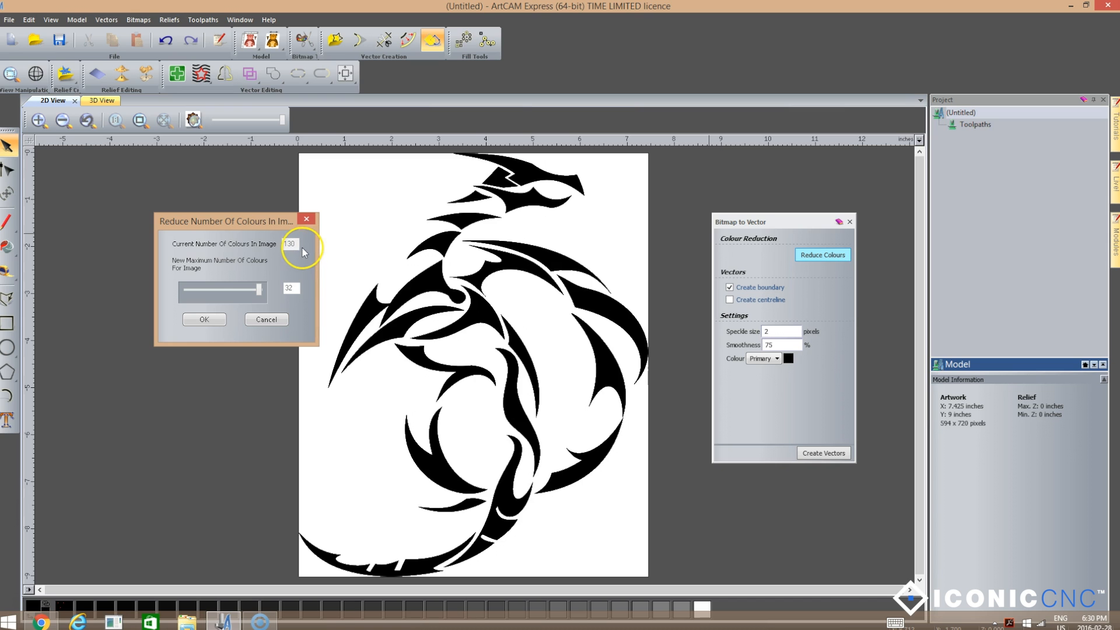
click(306, 219)
Examine the individual pixels along the edges of the dragon's black shapes
scroll(432, 295, up, 2)
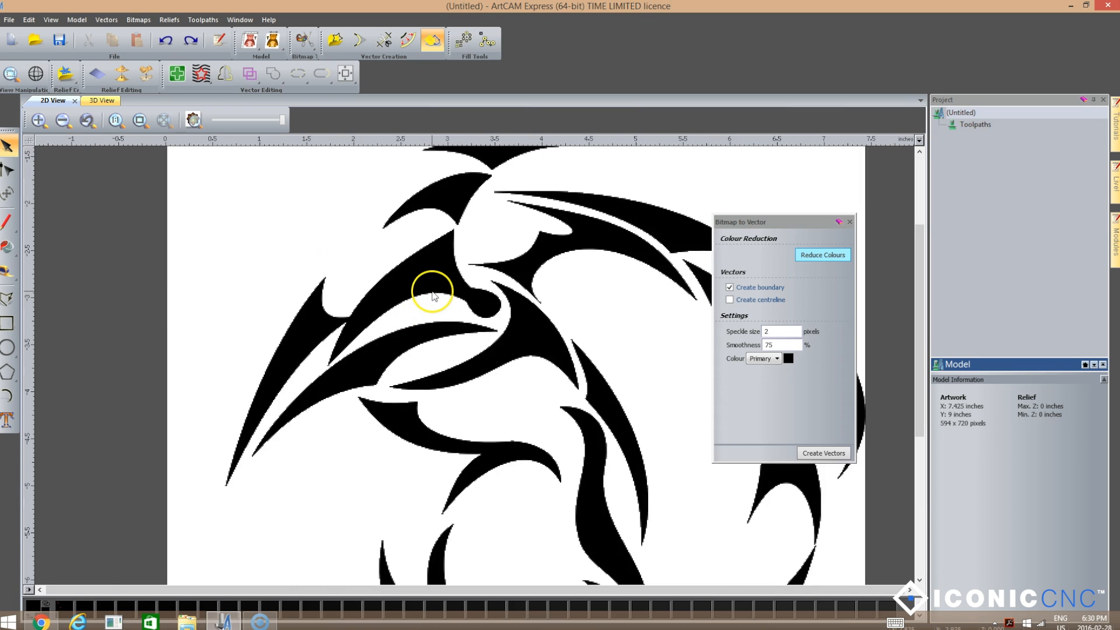
scroll(429, 263, up, 2)
scroll(634, 289, up, 2)
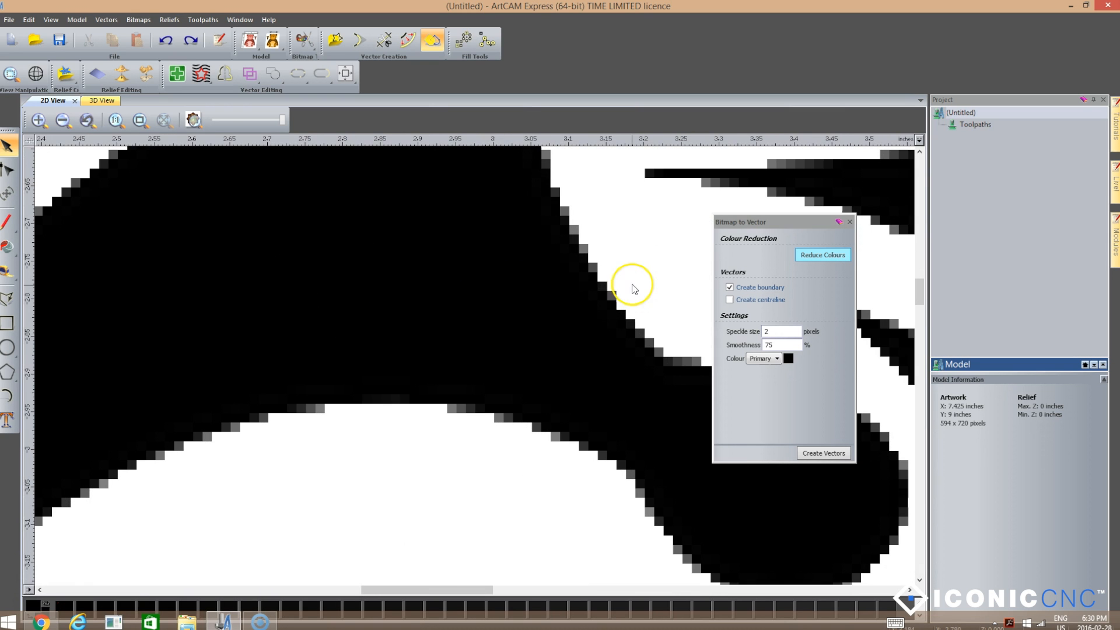
scroll(324, 419, up, 2)
scroll(313, 431, up, 2)
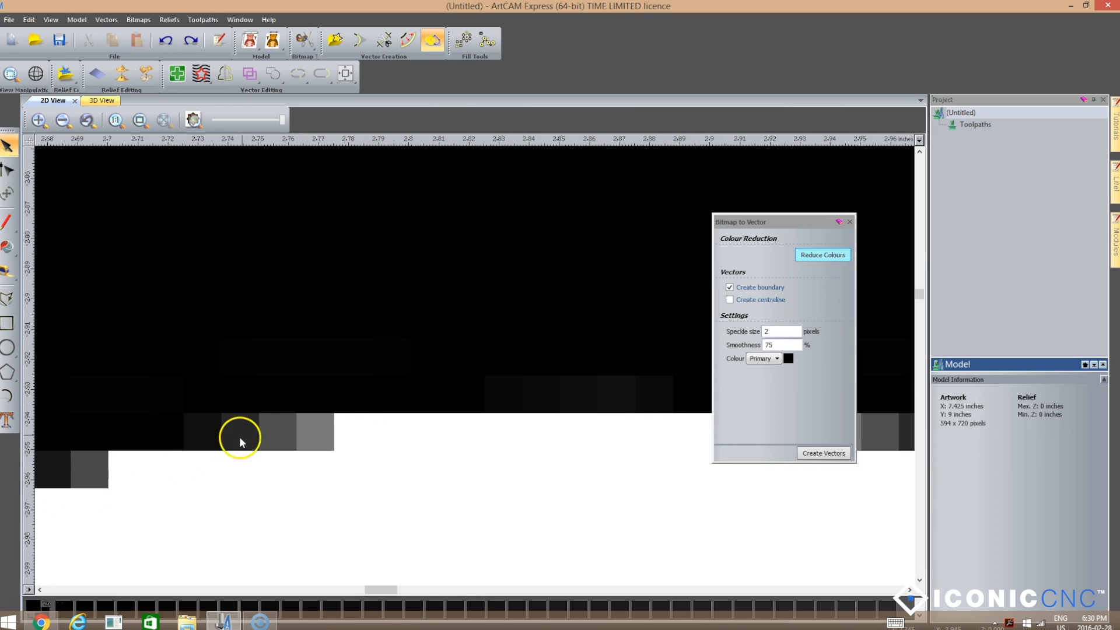
scroll(240, 440, down, 4)
scroll(212, 396, up, 4)
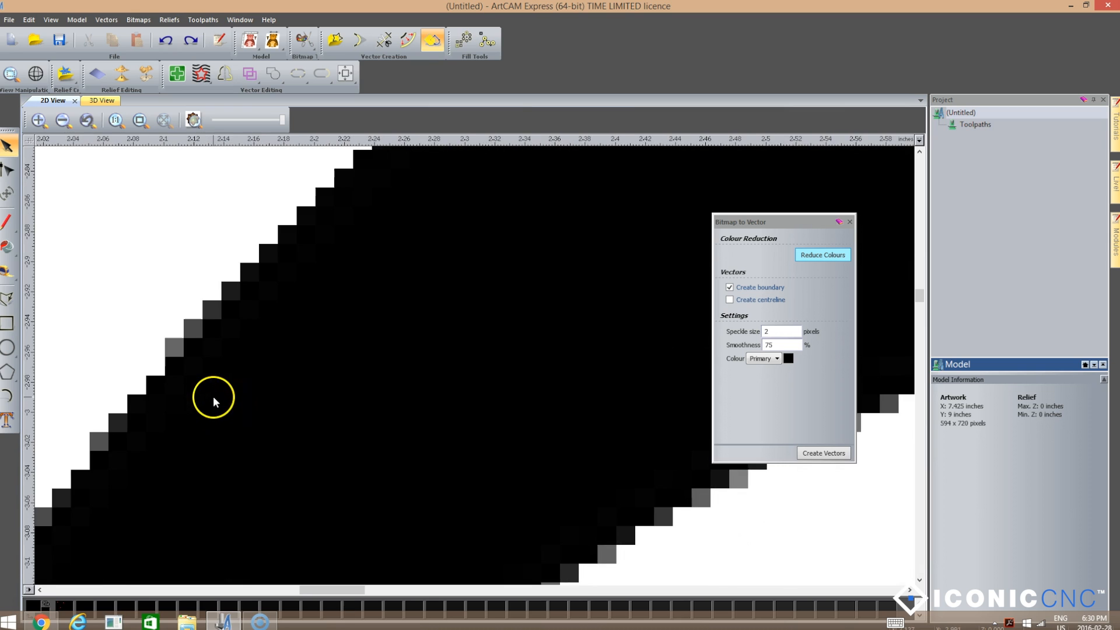
scroll(195, 336, down, 4)
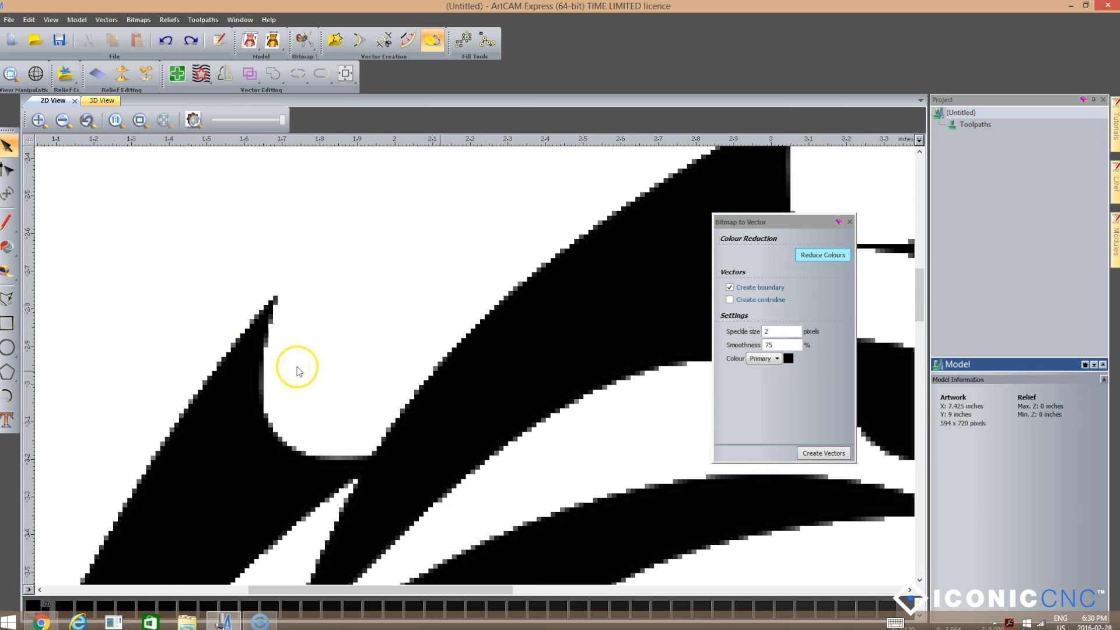
Reduce the dragon image to a maximum of 2 colours
click(825, 258)
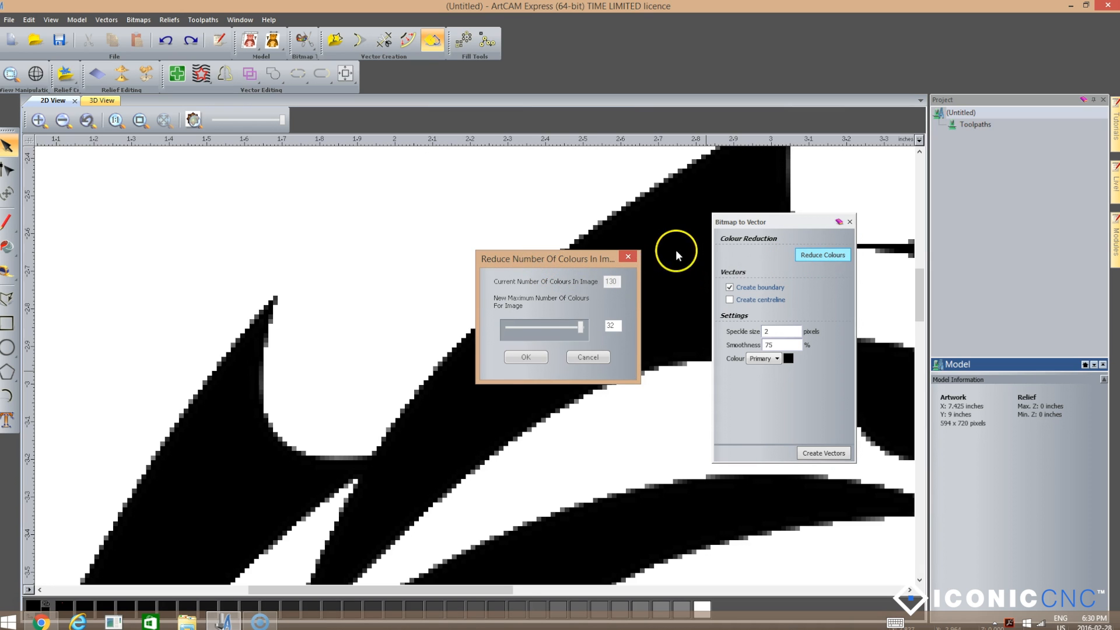
click(627, 257)
scroll(507, 266, down, 4)
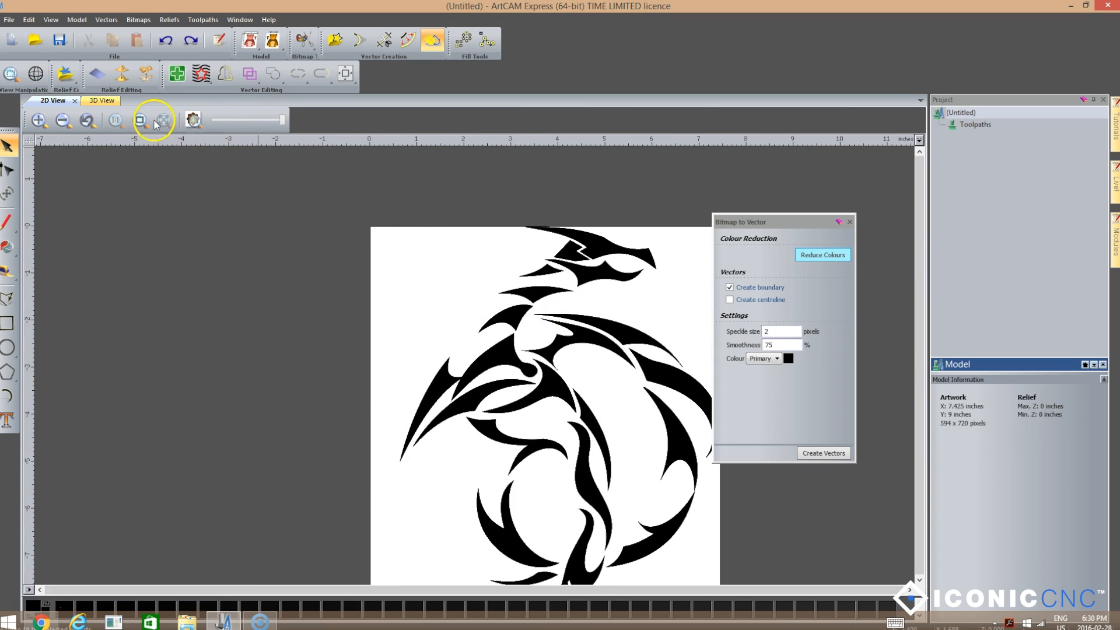
click(193, 120)
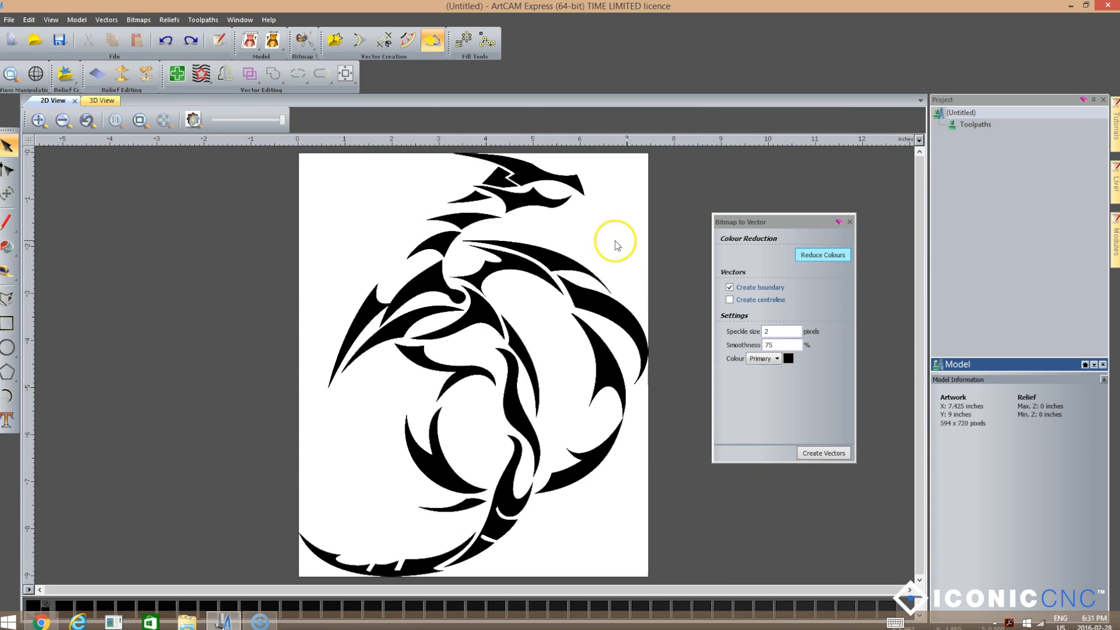
click(825, 257)
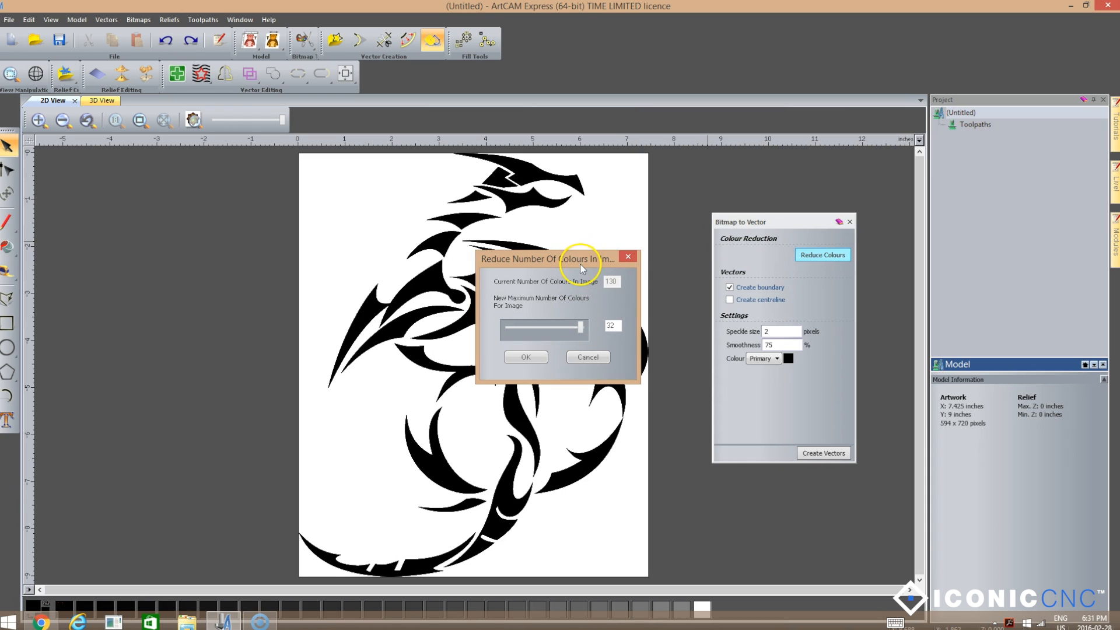
drag(580, 259, 239, 213)
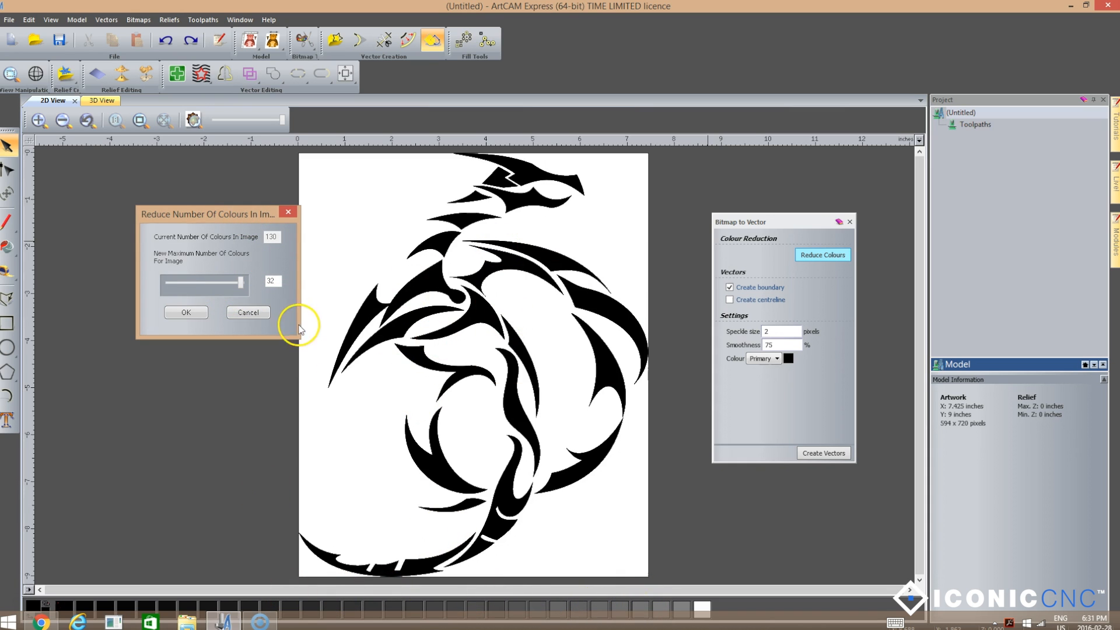
drag(241, 291, 183, 289)
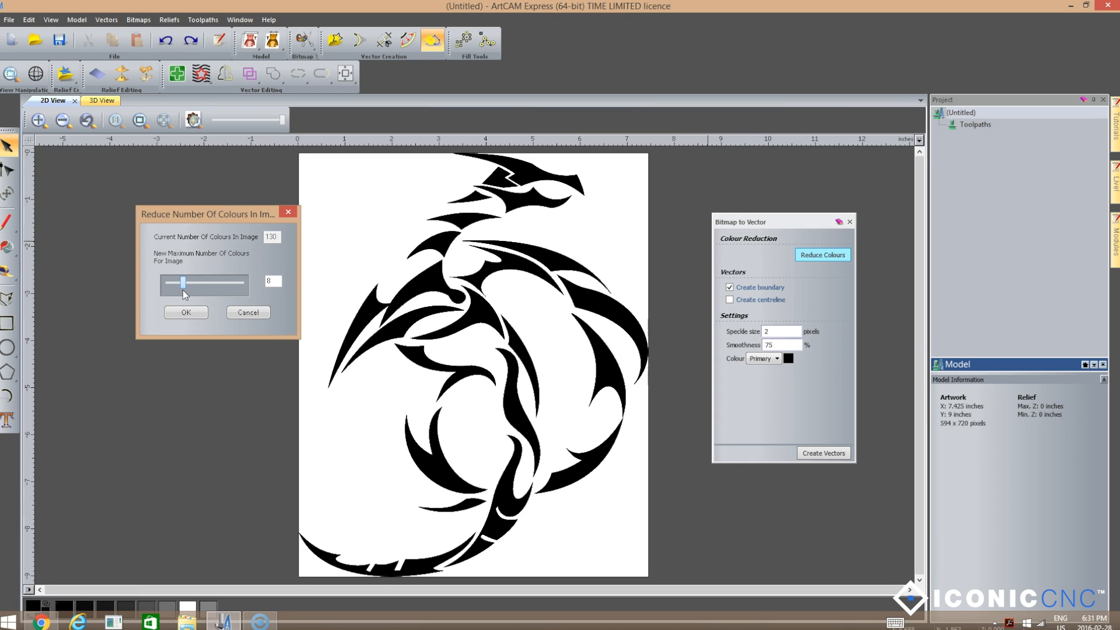
drag(183, 289, 159, 290)
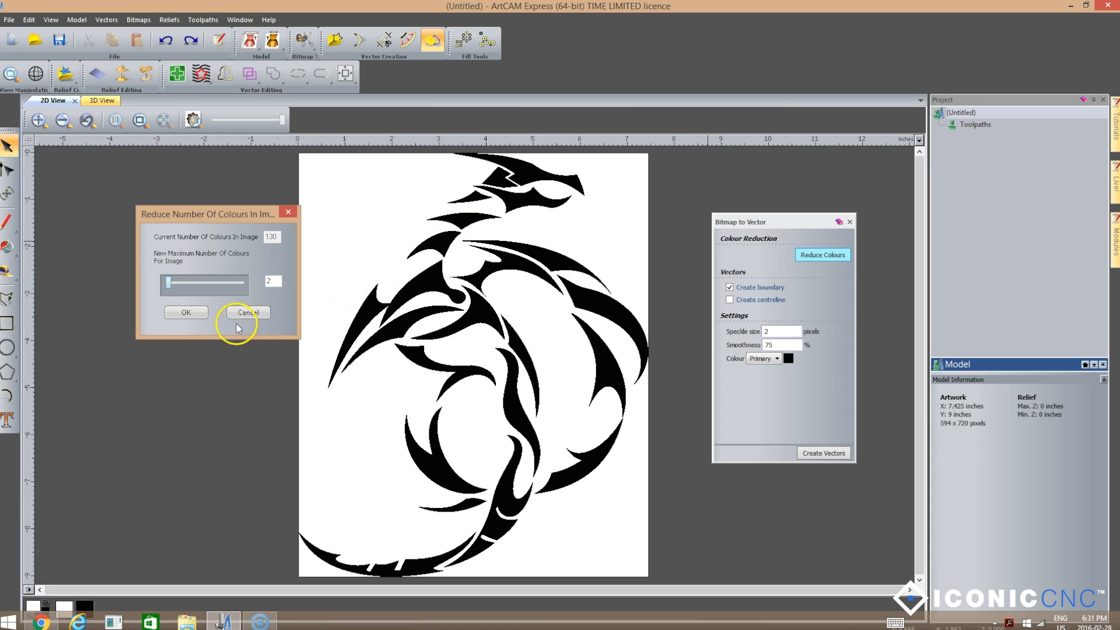
click(180, 313)
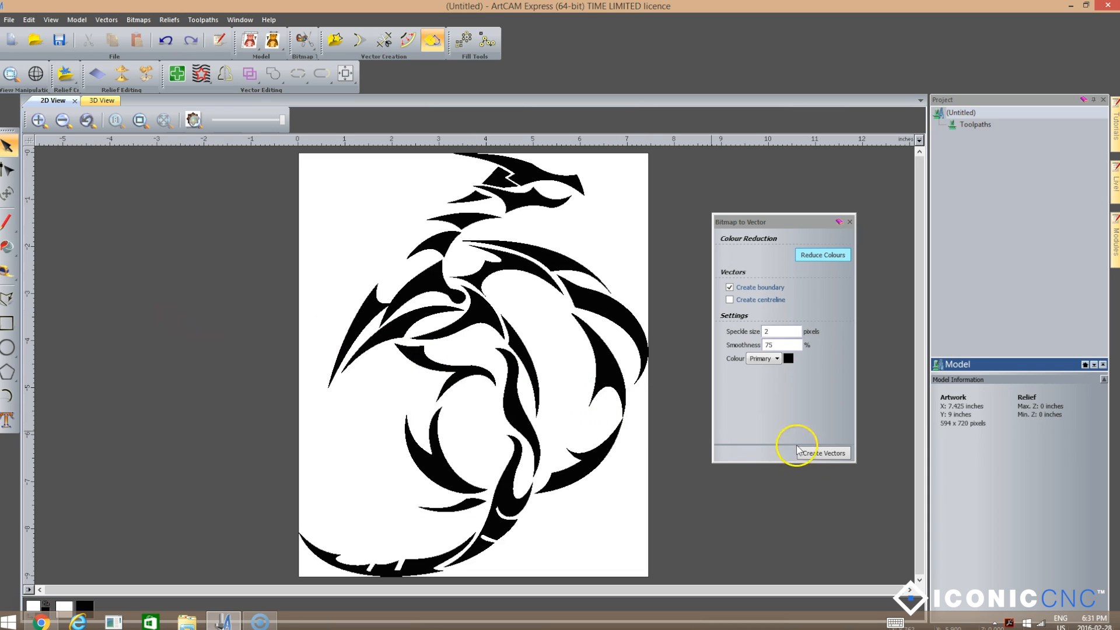
Create boundary vectors from the reduced dragon image and close the Bitmap to Vector tool
click(822, 453)
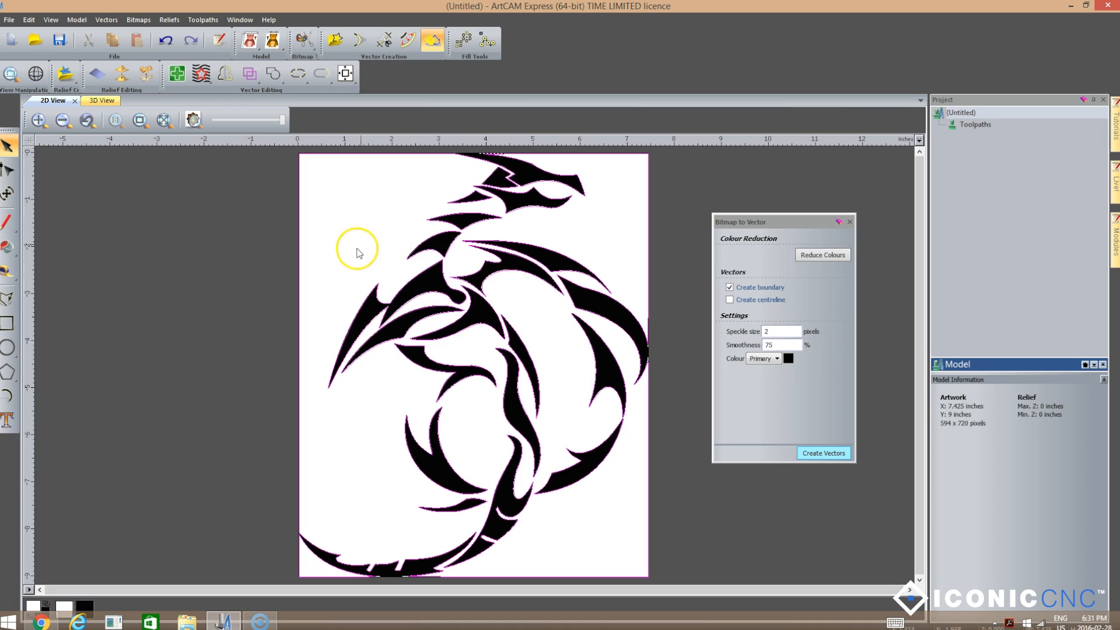
click(849, 222)
Fade the bitmap to its faintest display and examine how closely the vectors follow the dragon's pixel edges
drag(284, 120, 228, 128)
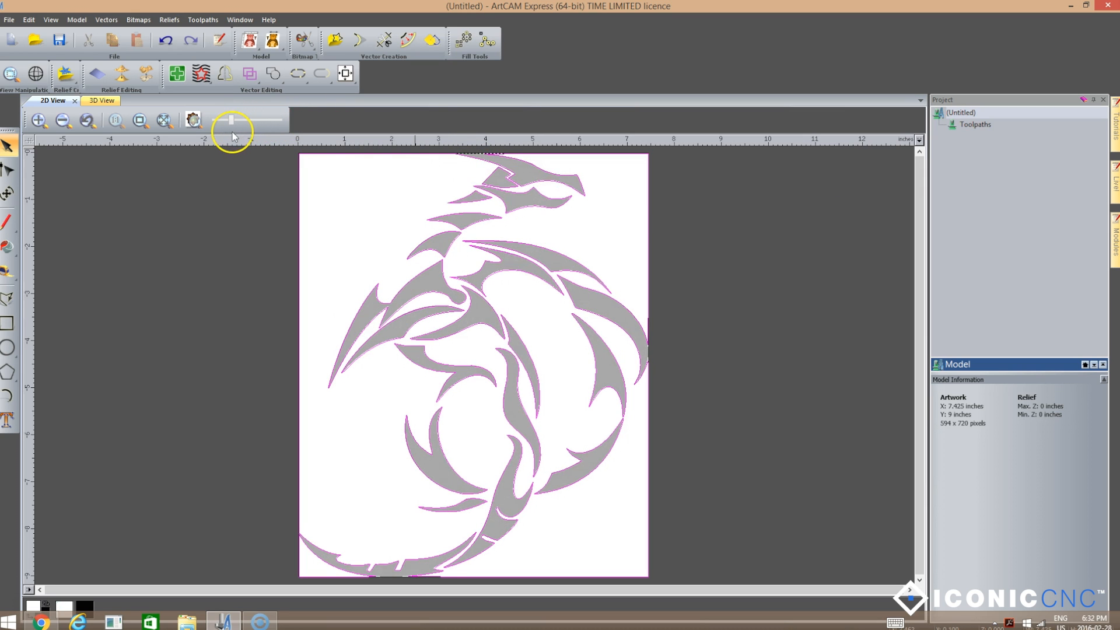
scroll(459, 287, up, 1)
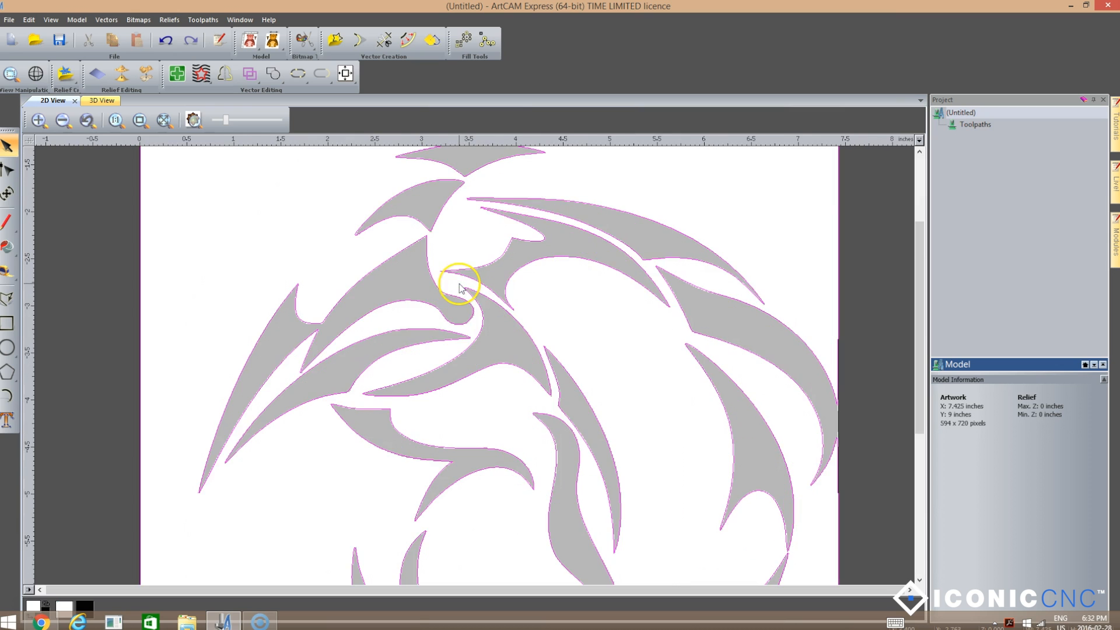
scroll(453, 281, up, 1)
scroll(523, 229, up, 1)
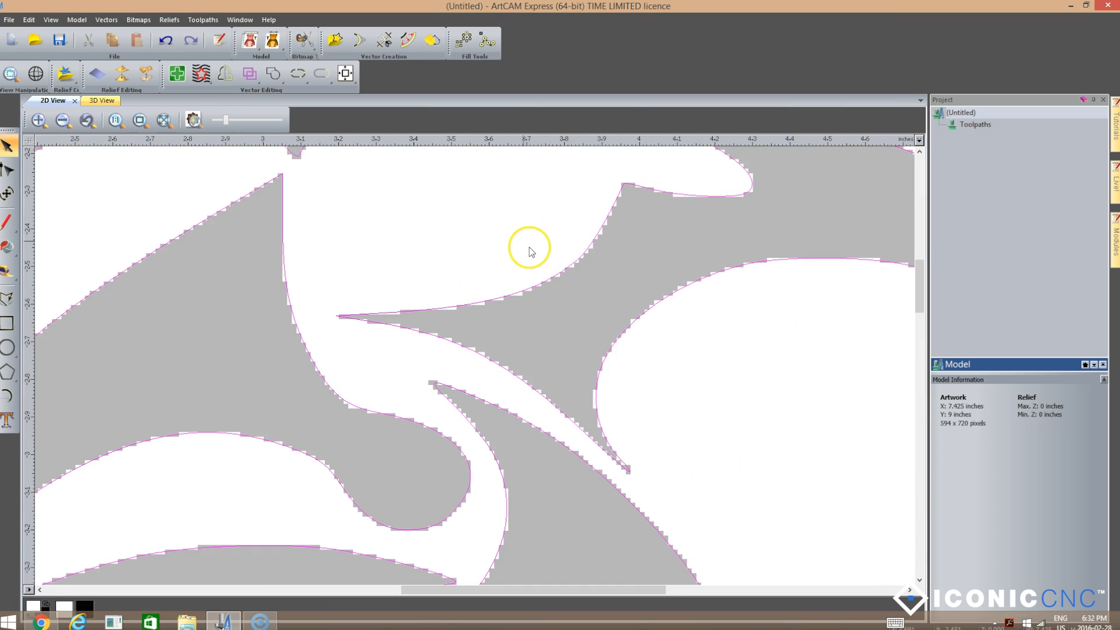
scroll(533, 250, up, 1)
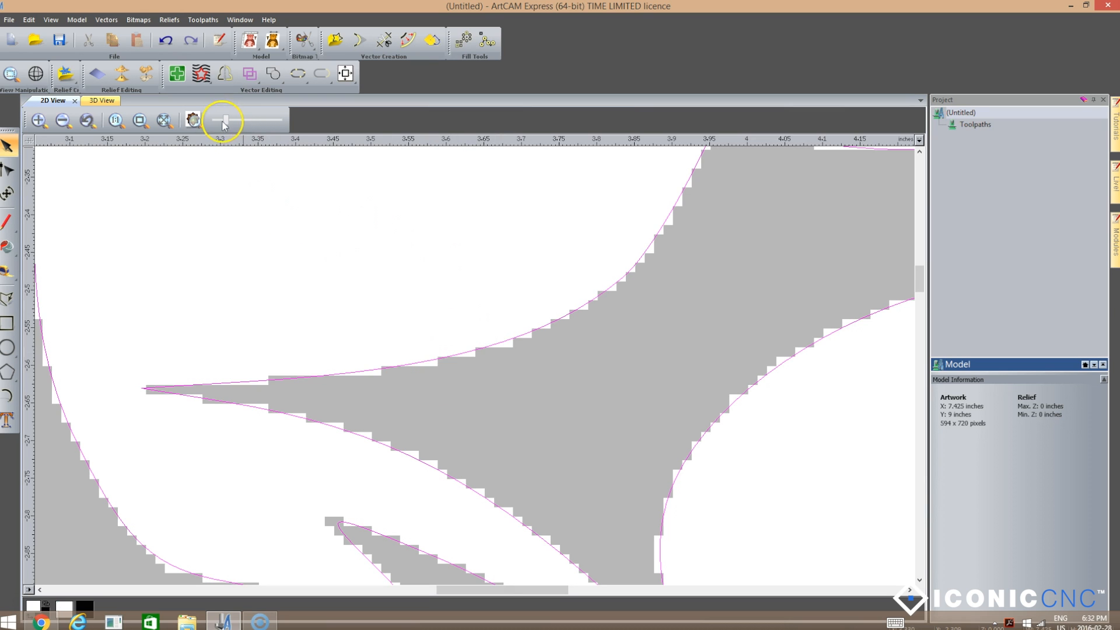
drag(227, 124, 210, 123)
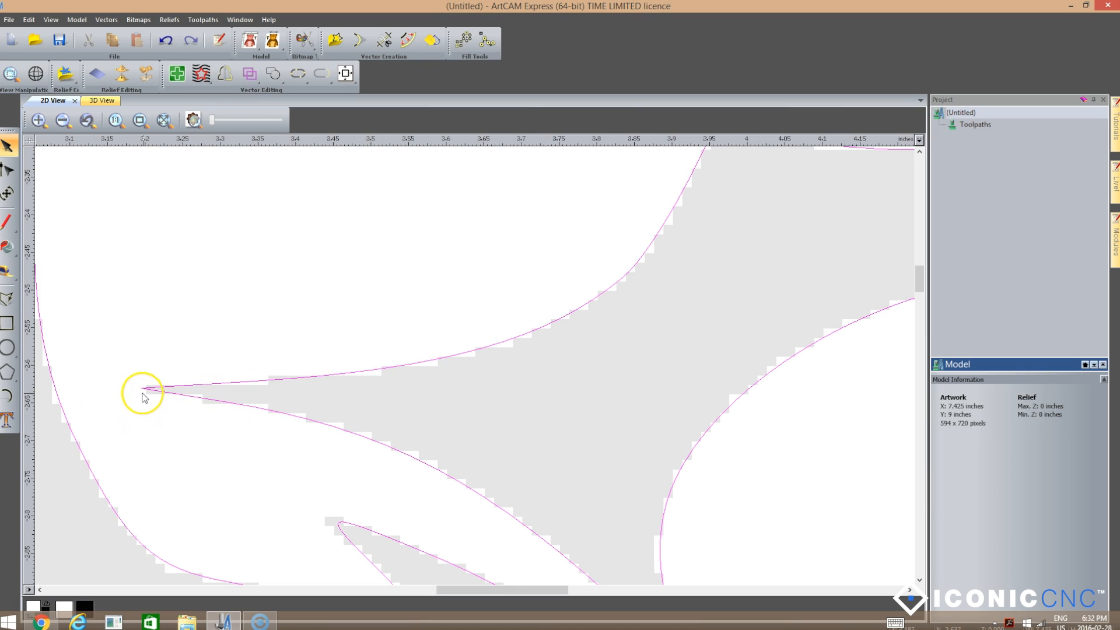
scroll(419, 394, down, 5)
scroll(424, 400, down, 5)
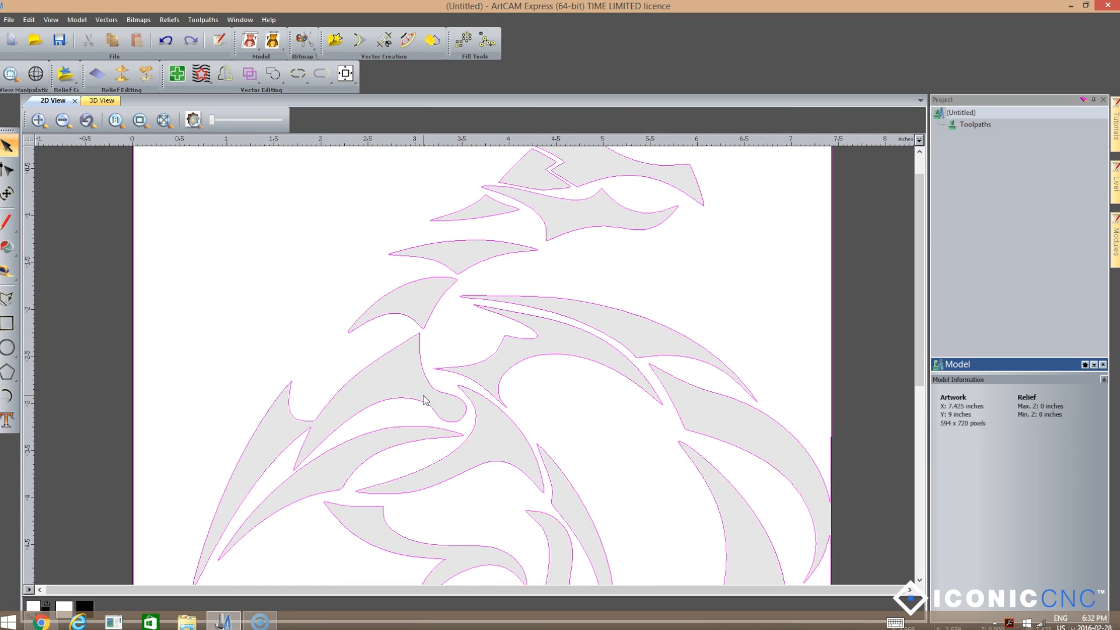
click(494, 391)
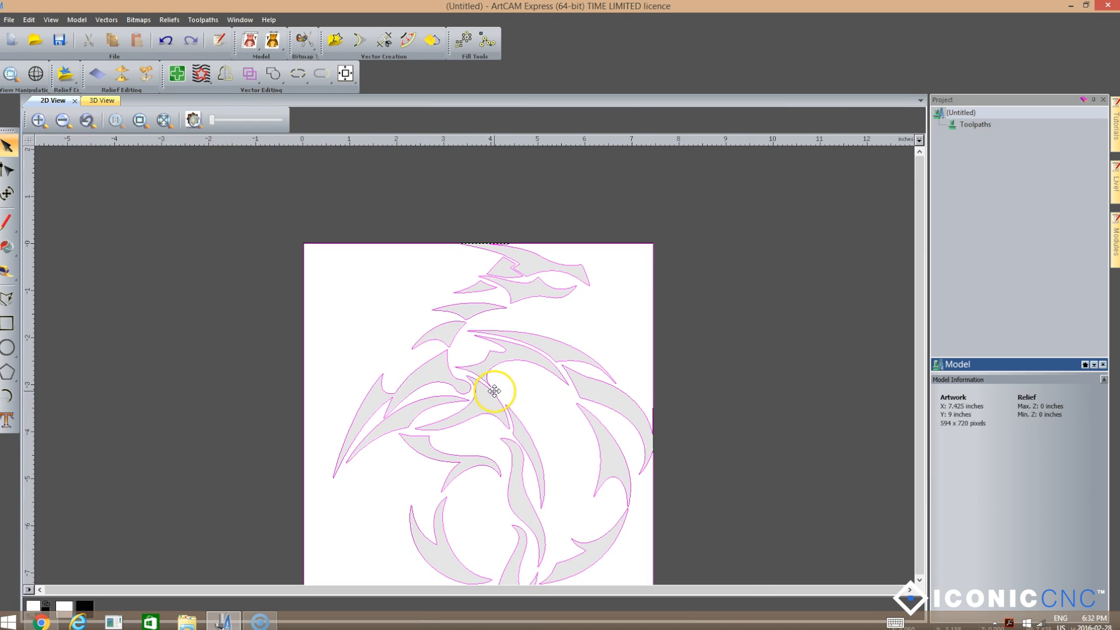
click(140, 121)
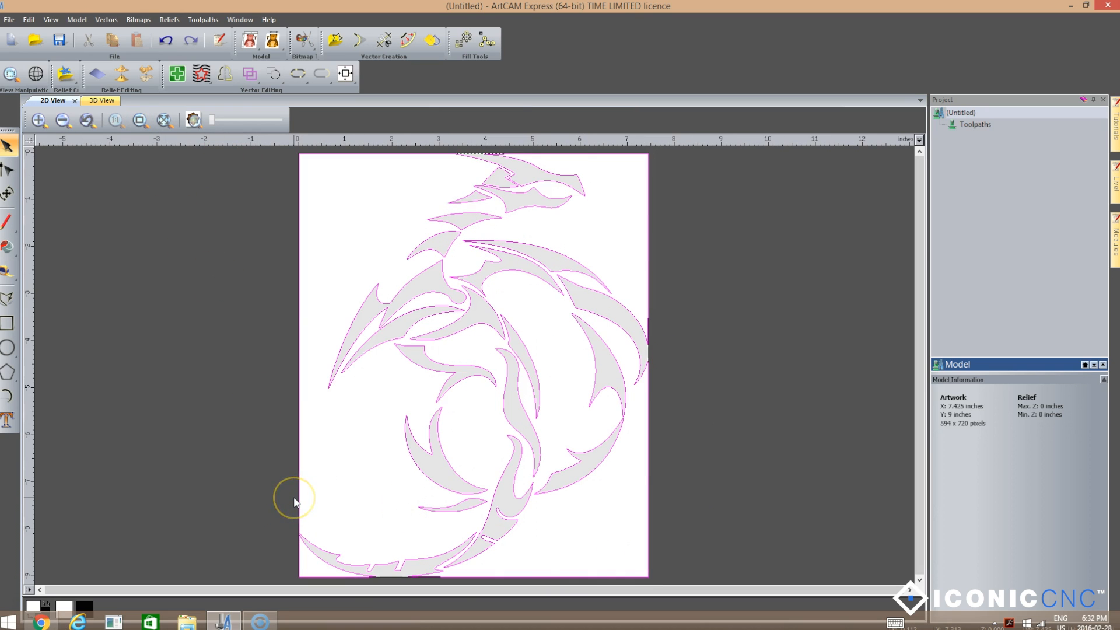
Copy the dragon vectors and close the model without saving the changes
right_click(449, 288)
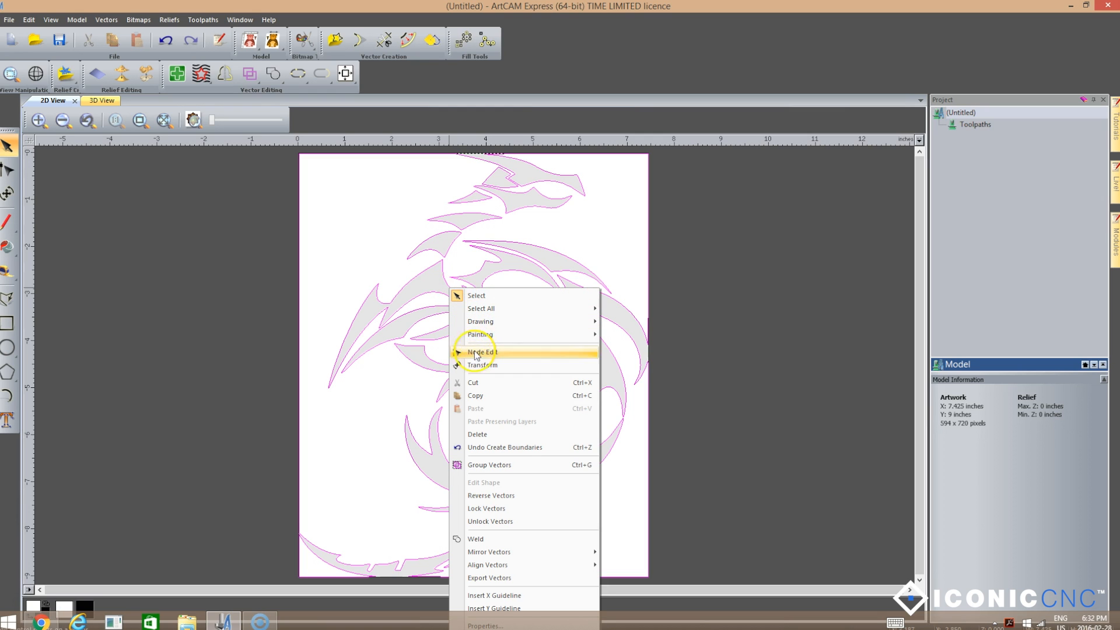
click(477, 396)
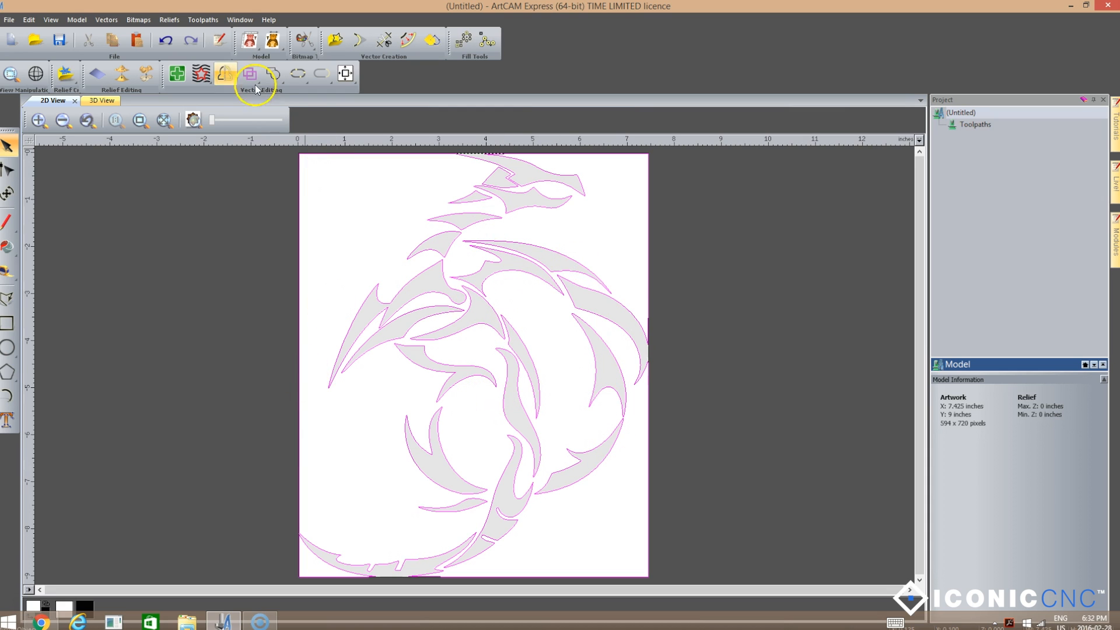
click(9, 21)
click(38, 73)
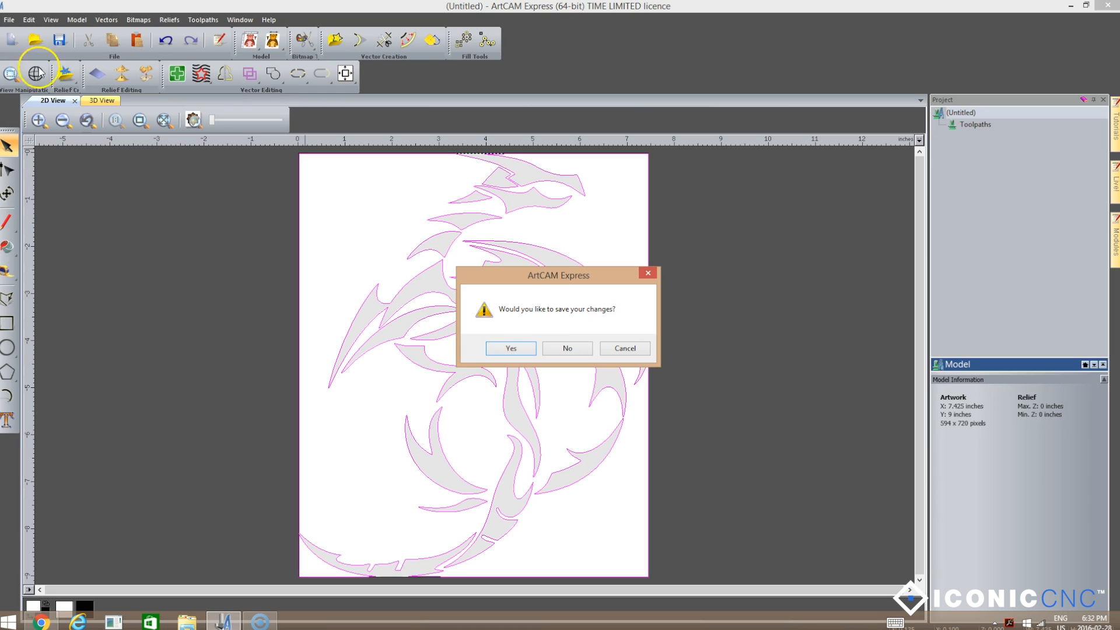
click(559, 349)
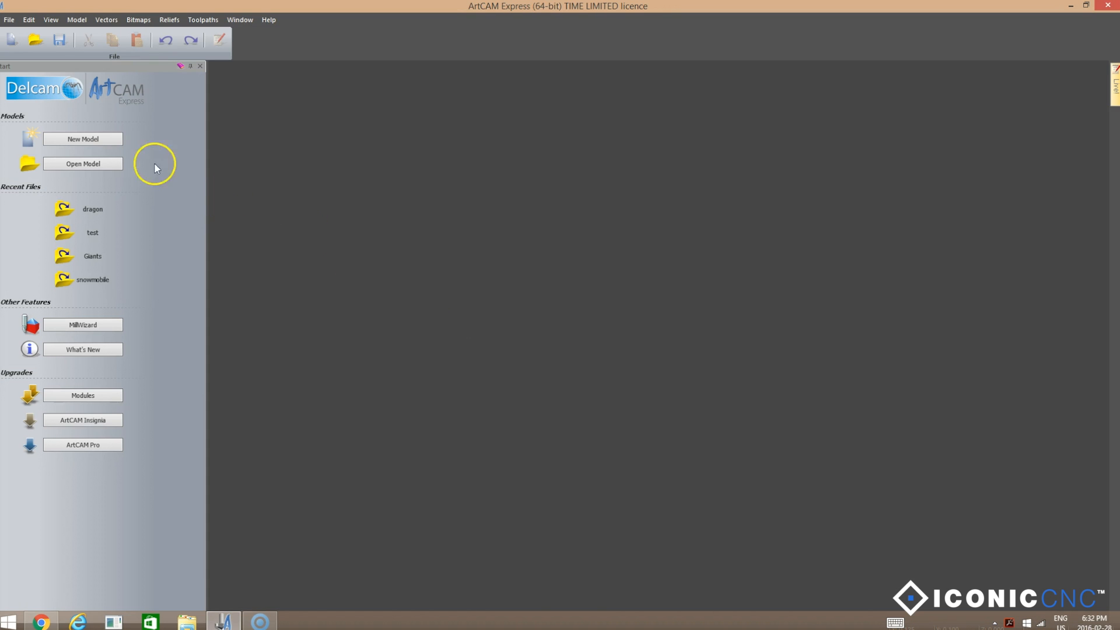
Create a new 12 × 12 inch model and paste the copied dragon vectors into it
click(88, 141)
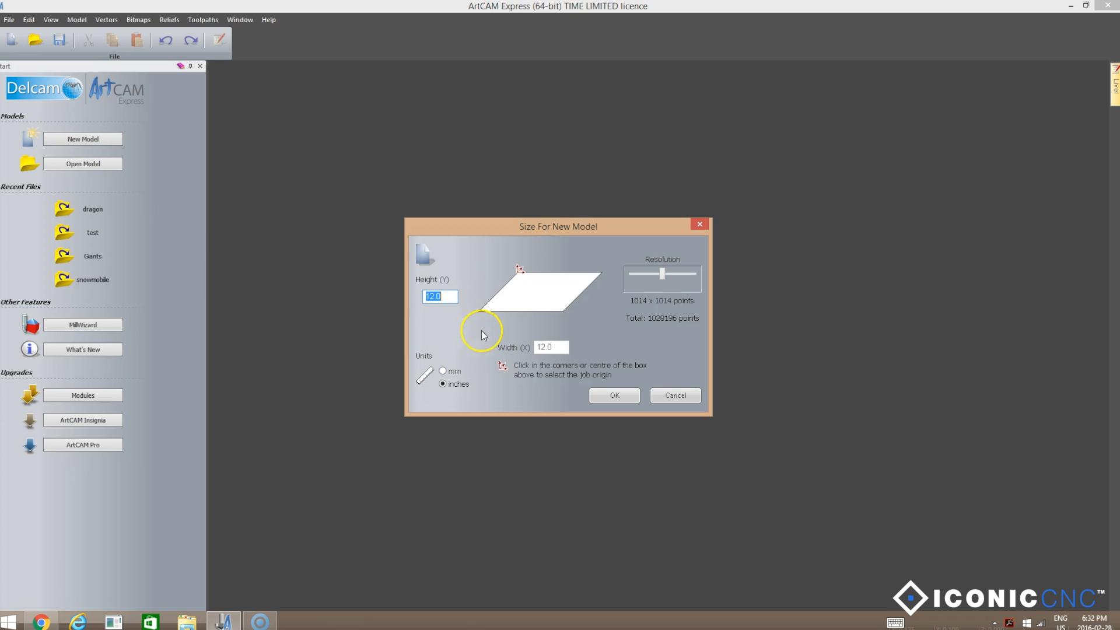
click(616, 396)
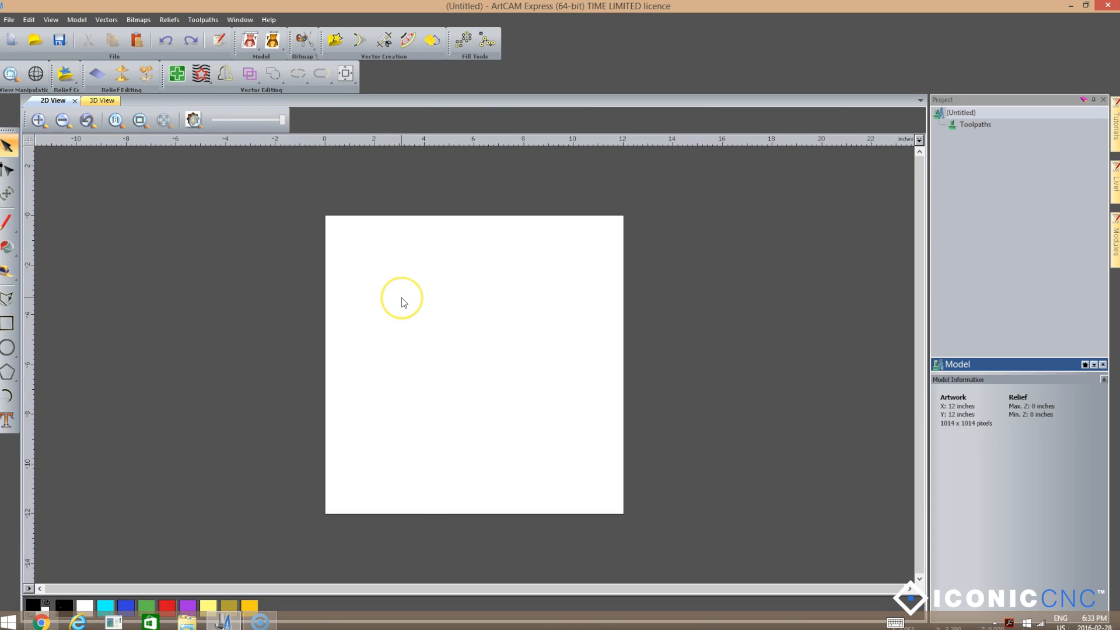
right_click(401, 297)
click(428, 349)
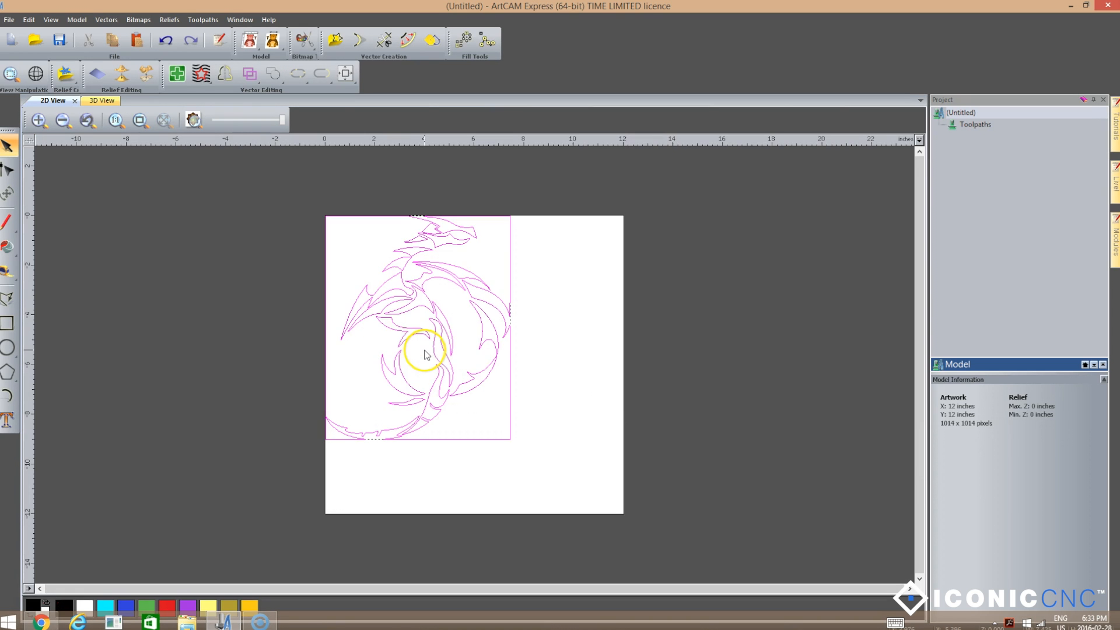
Centre the pasted dragon vectors in the model and clear the selection
click(344, 73)
click(354, 344)
click(382, 368)
click(327, 367)
click(380, 369)
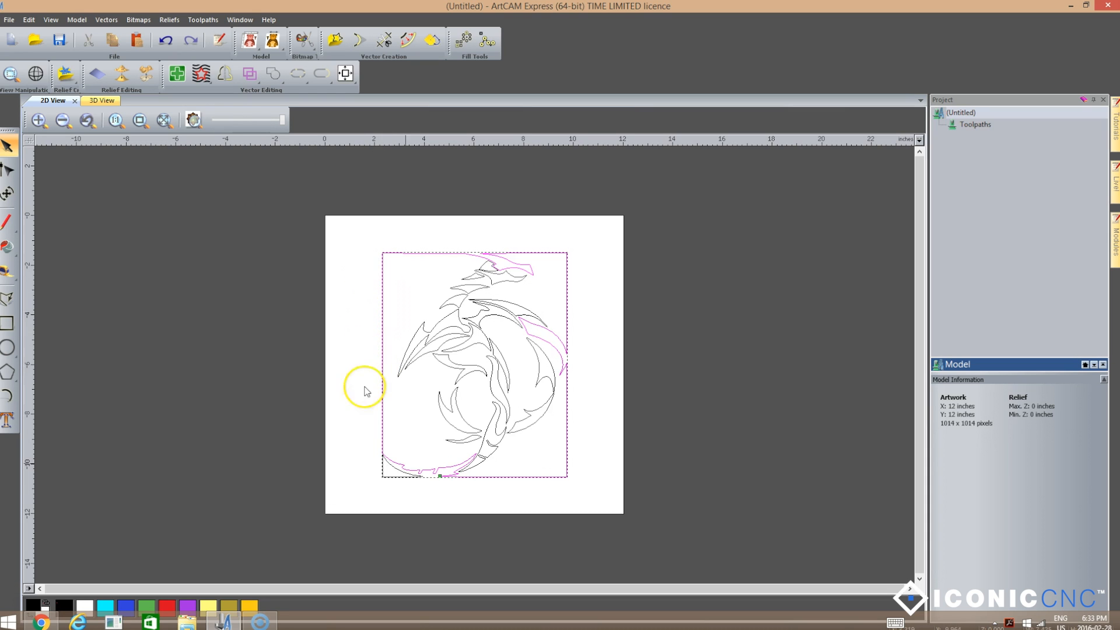
click(346, 352)
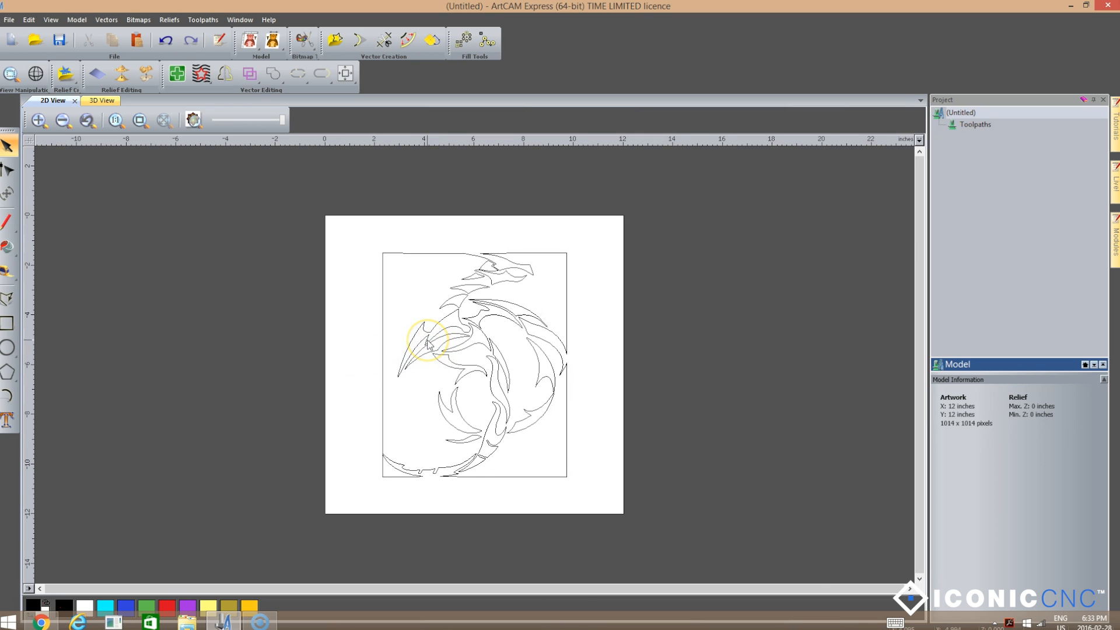
Select all the dragon vectors with their border and set up V-Bit Carving using the 90 Degree V-Bit as carving tool
scroll(427, 343, up, 8)
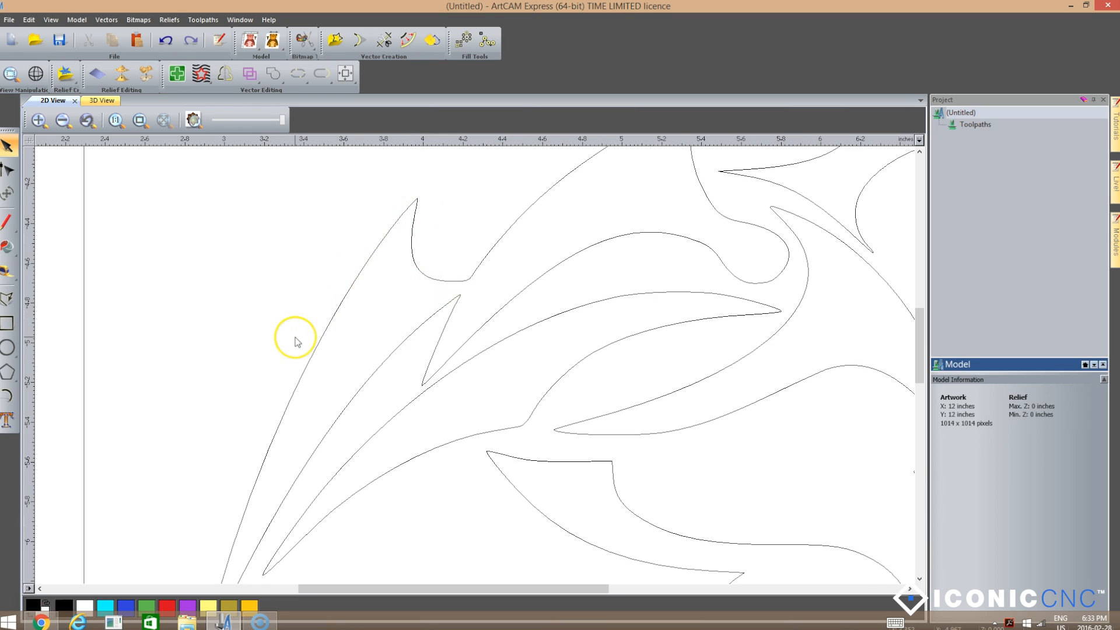
scroll(297, 341, down, 9)
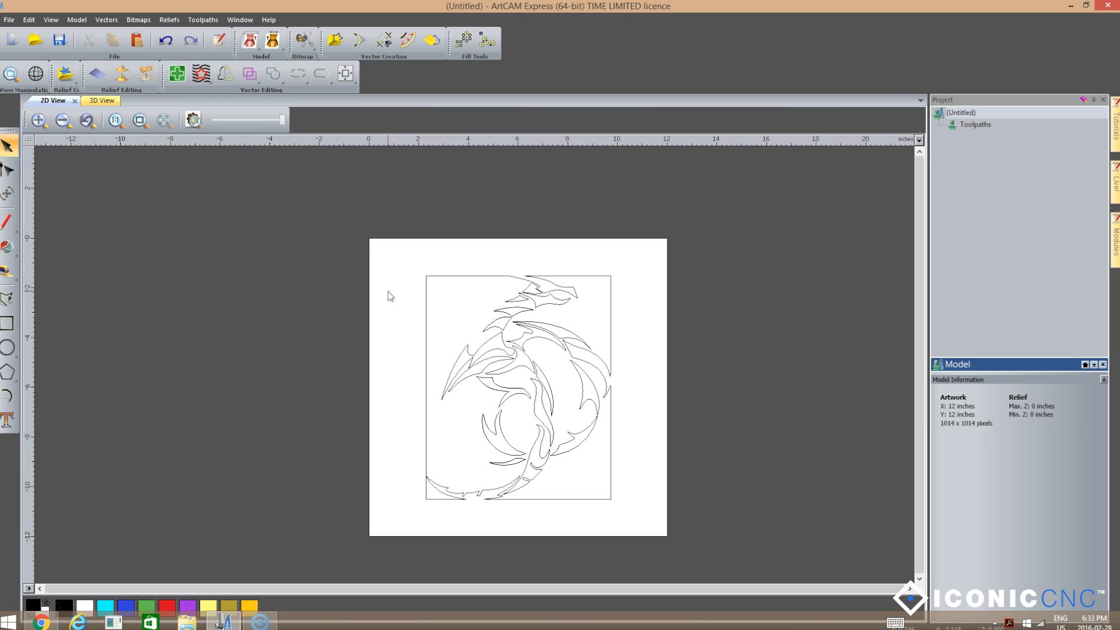
drag(401, 264, 677, 519)
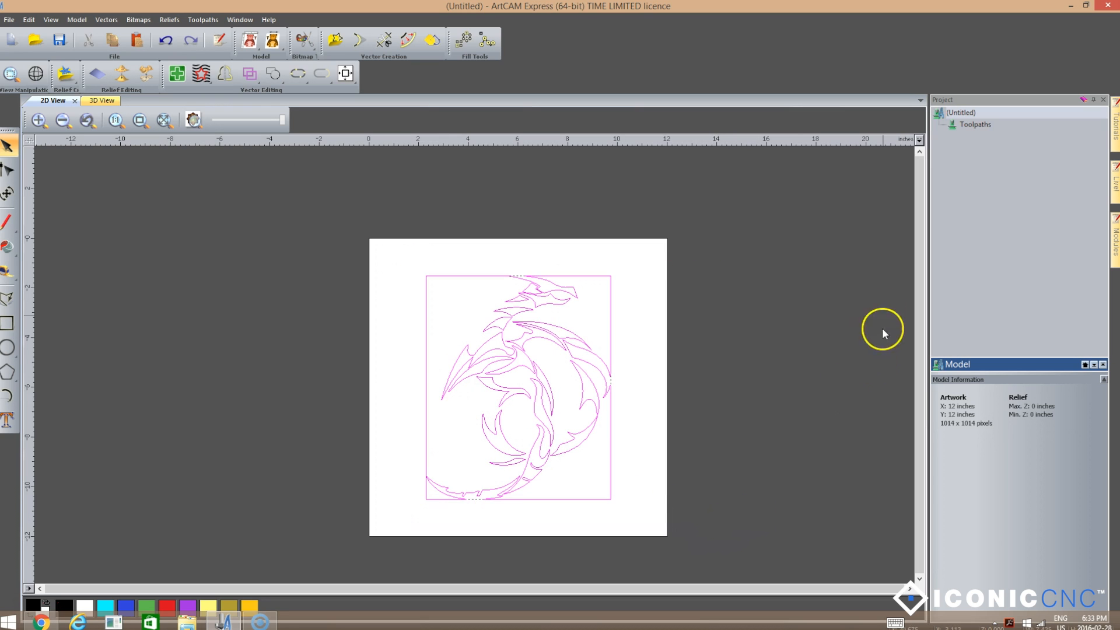
click(972, 126)
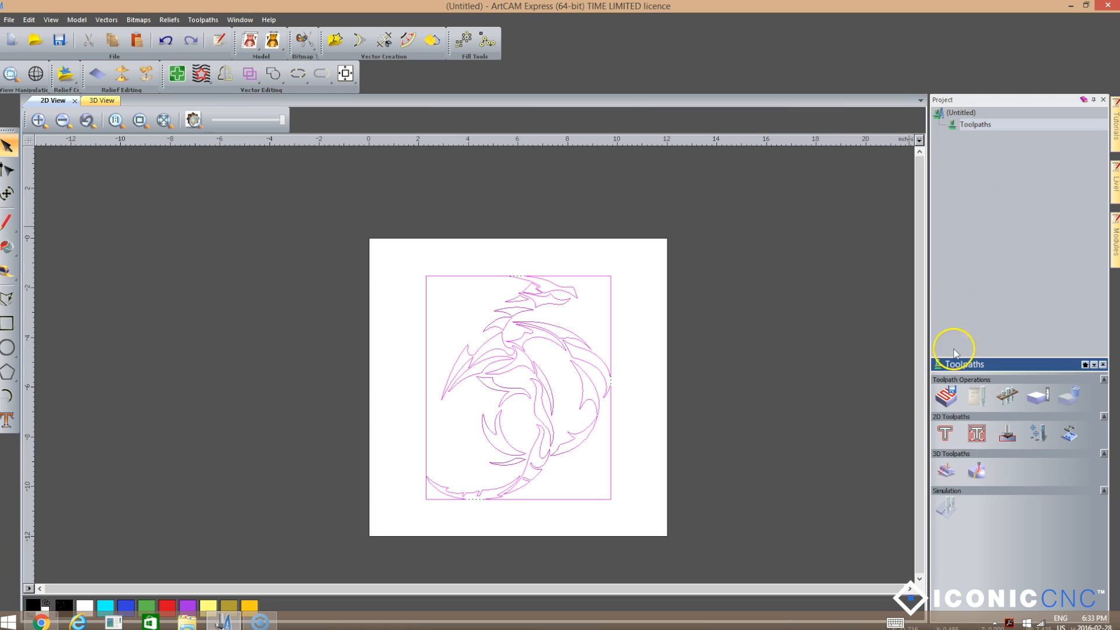
click(1009, 436)
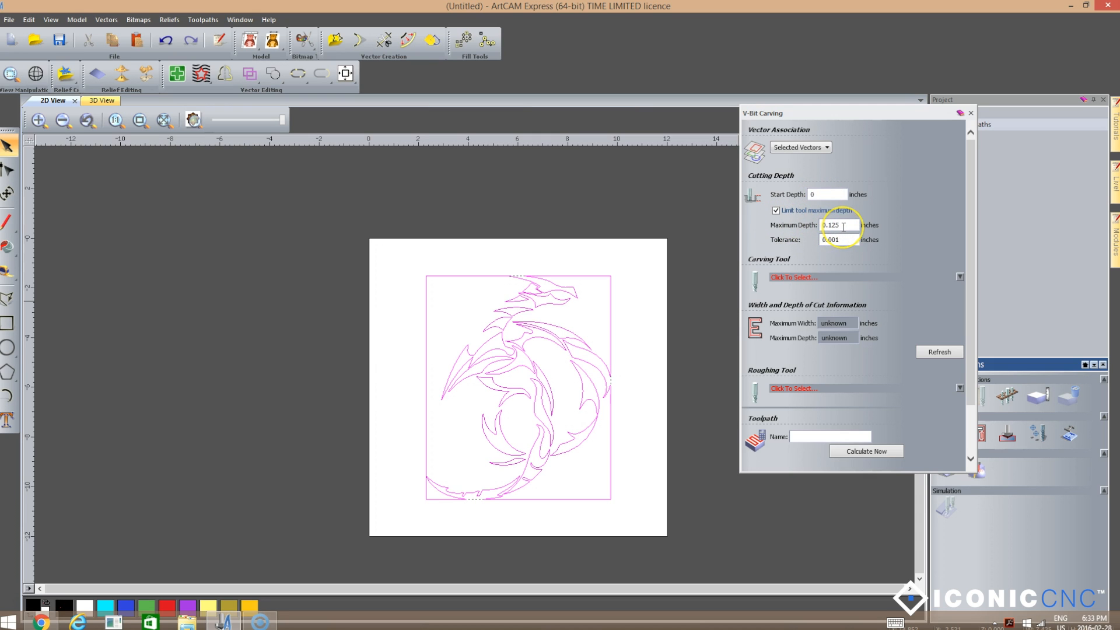
click(821, 278)
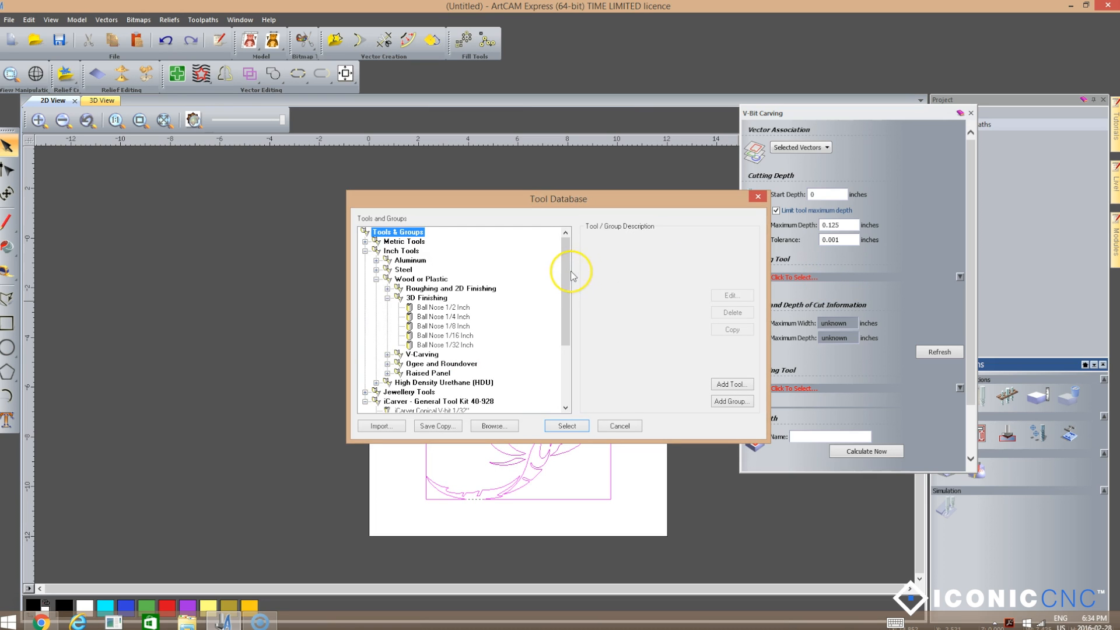
drag(565, 275, 566, 341)
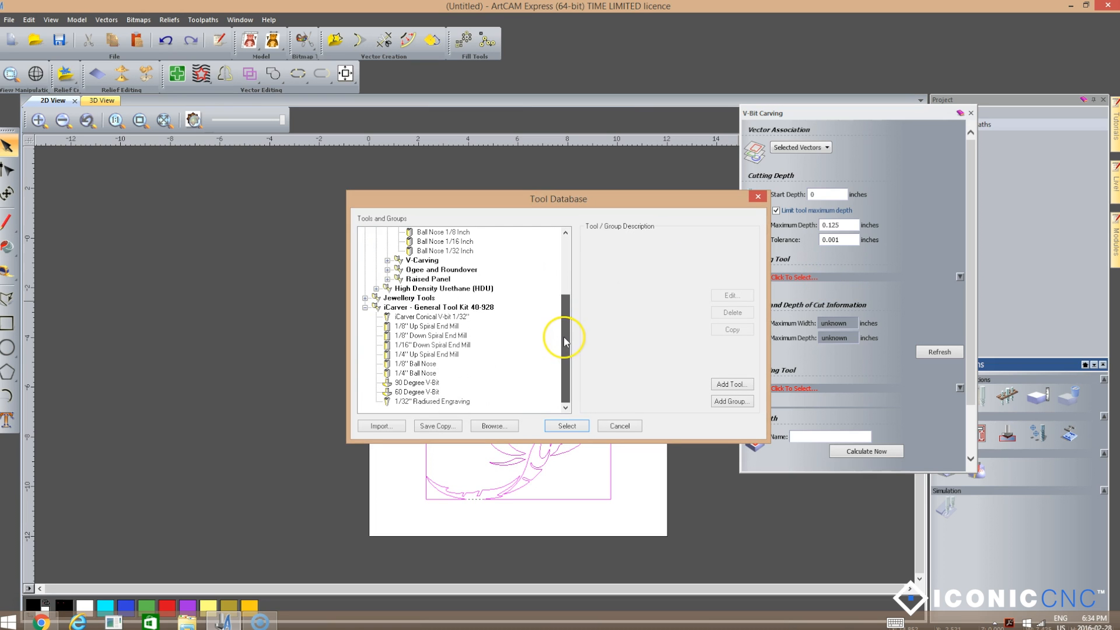
click(416, 382)
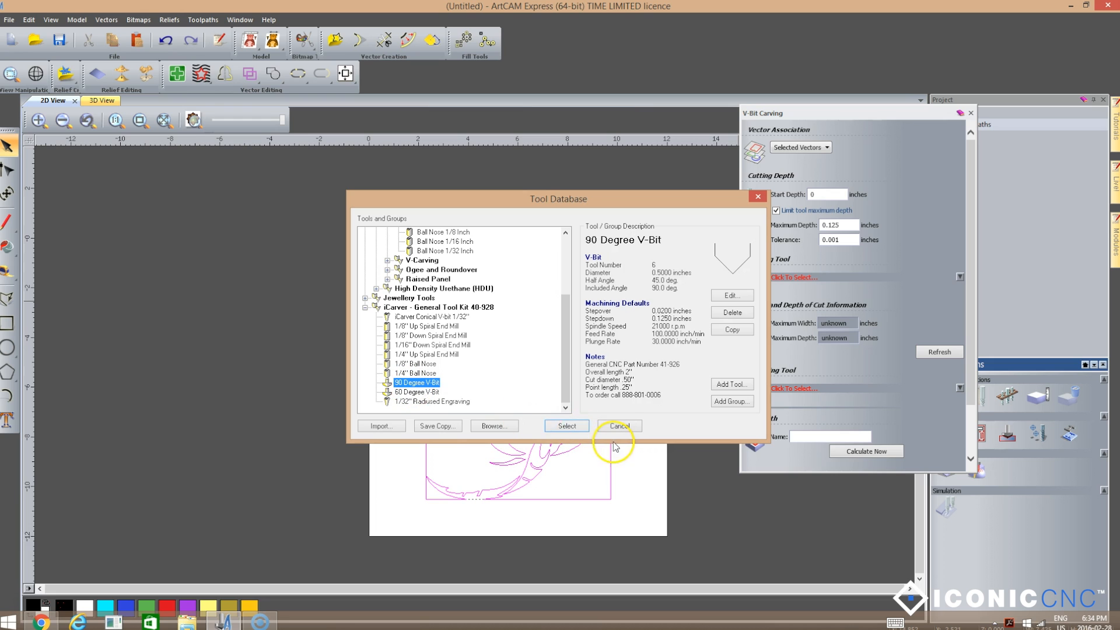
click(554, 425)
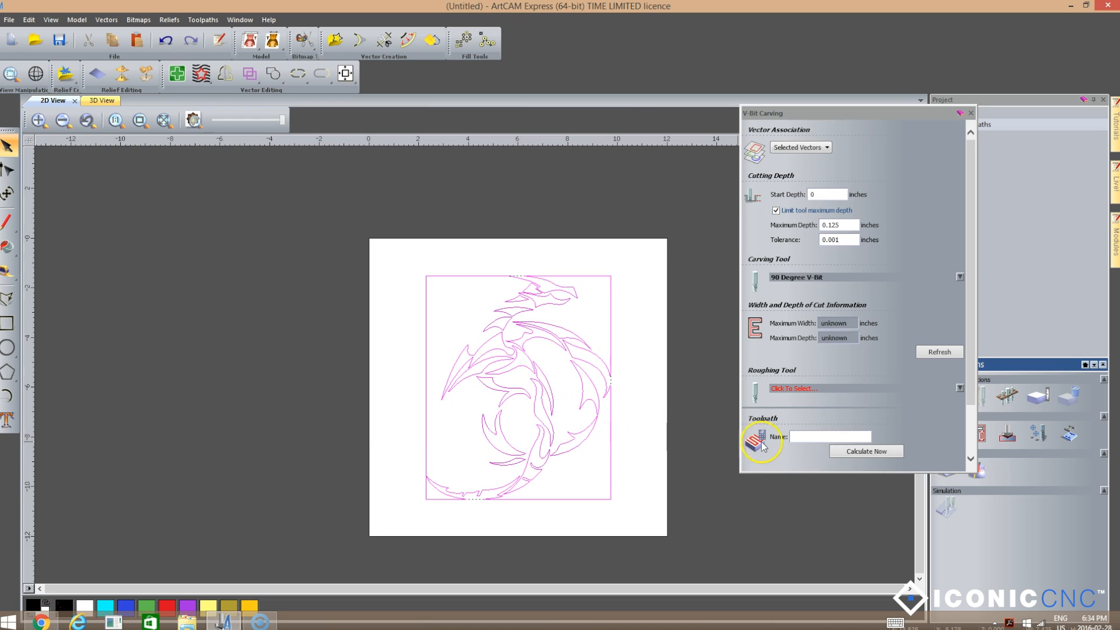
Define the material thickness as 0.75 inches and calculate the V-bit carving toolpath
scroll(971, 365, down, 3)
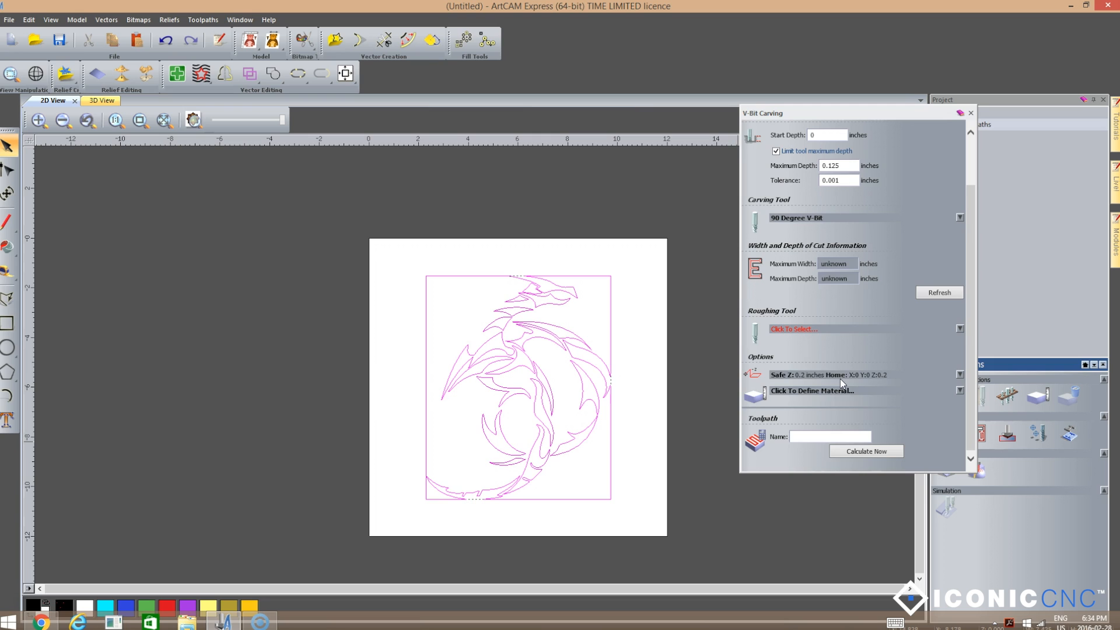
click(882, 376)
click(859, 391)
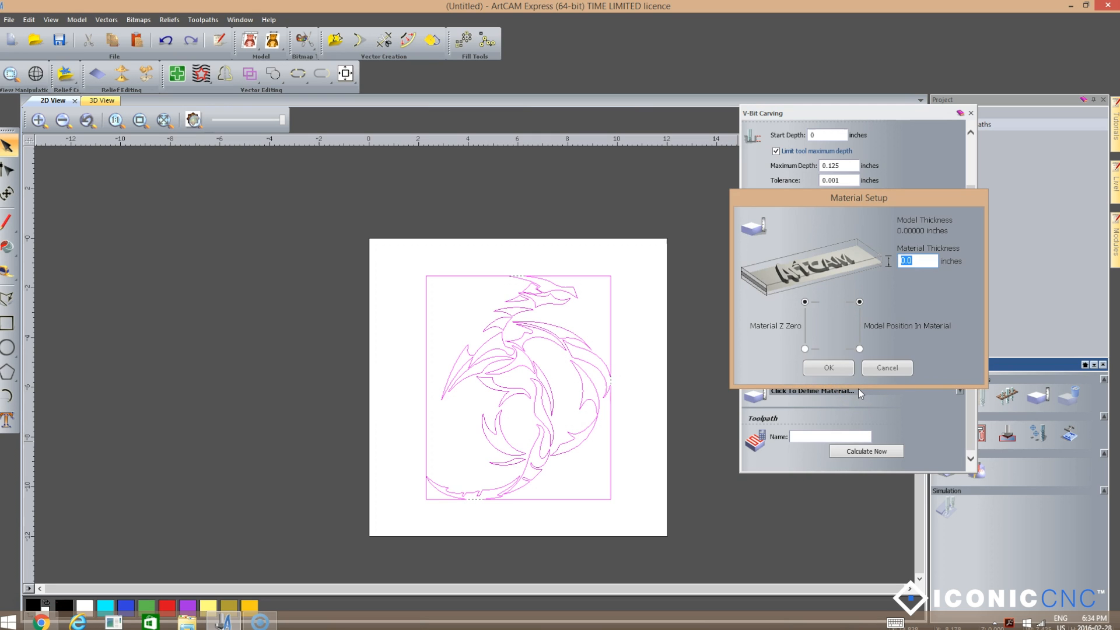
double_click(926, 261)
text(0.75)
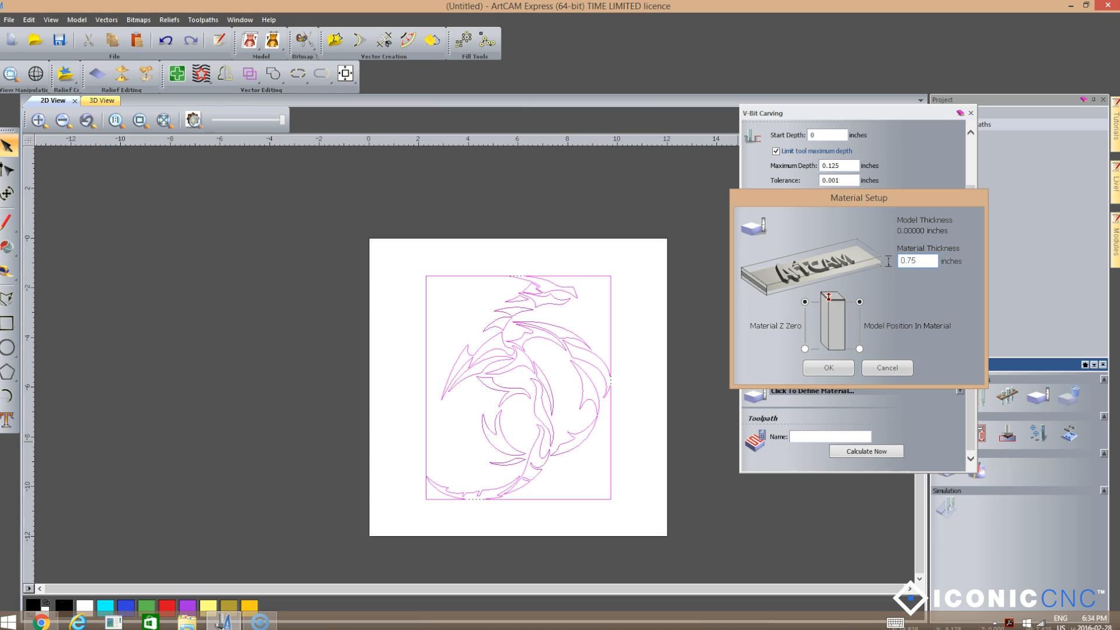
click(825, 316)
click(844, 369)
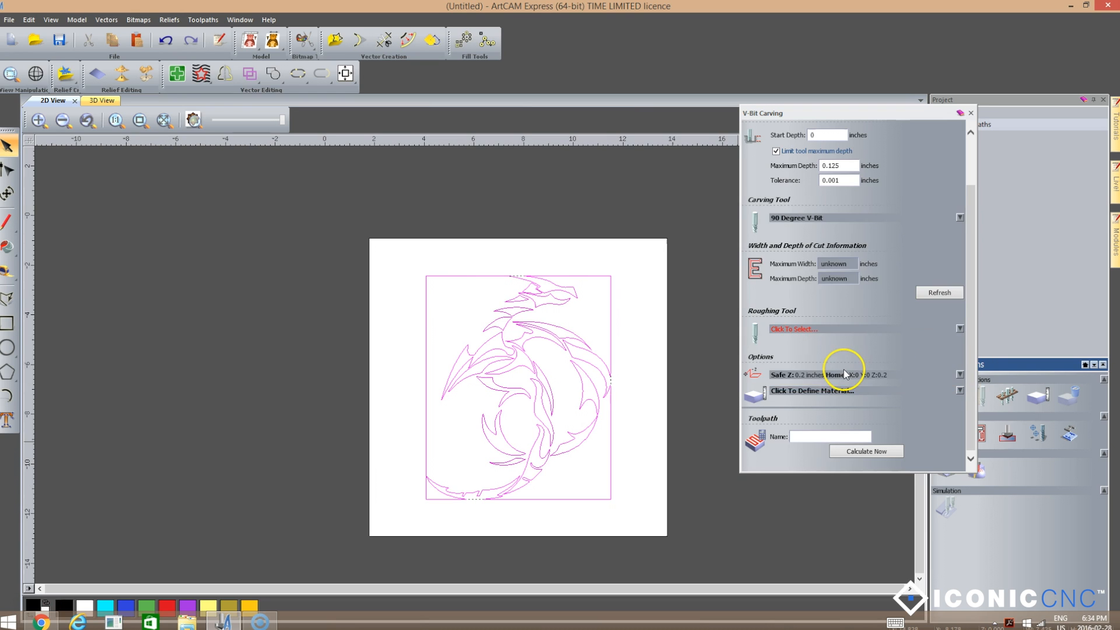
click(874, 451)
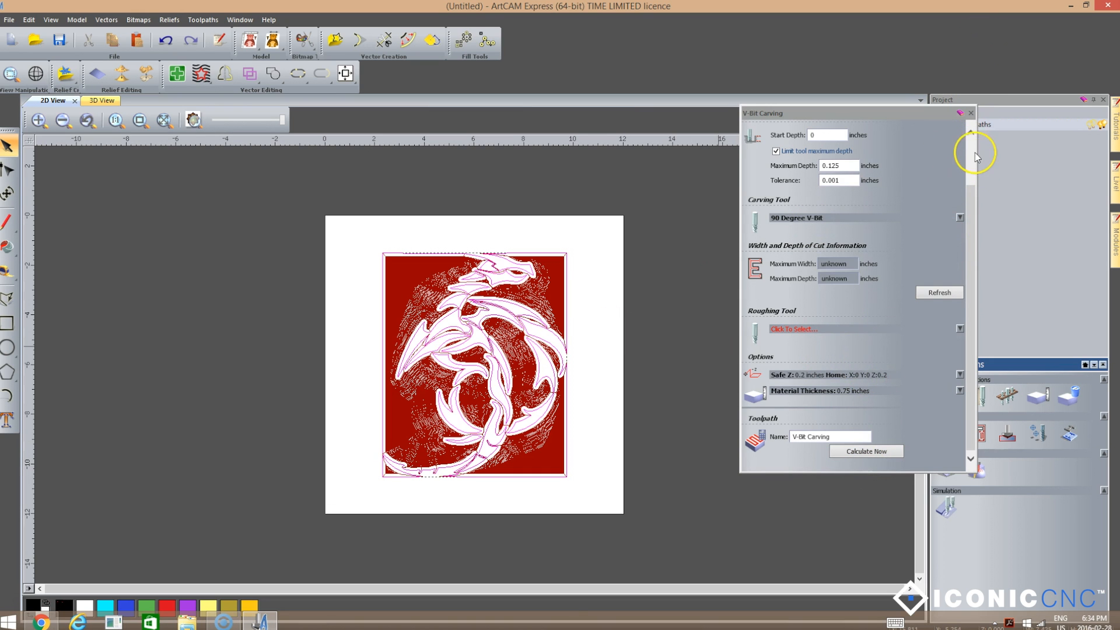
click(971, 114)
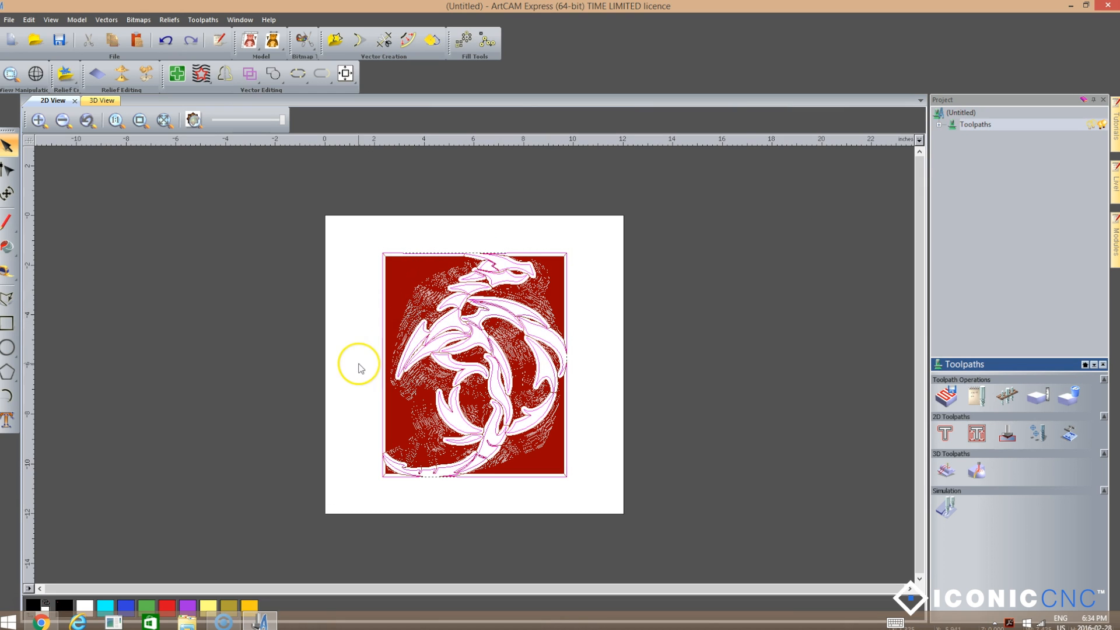
Hide the toolpath lines in the view and simulate the V-bit carving on the material block
click(1089, 124)
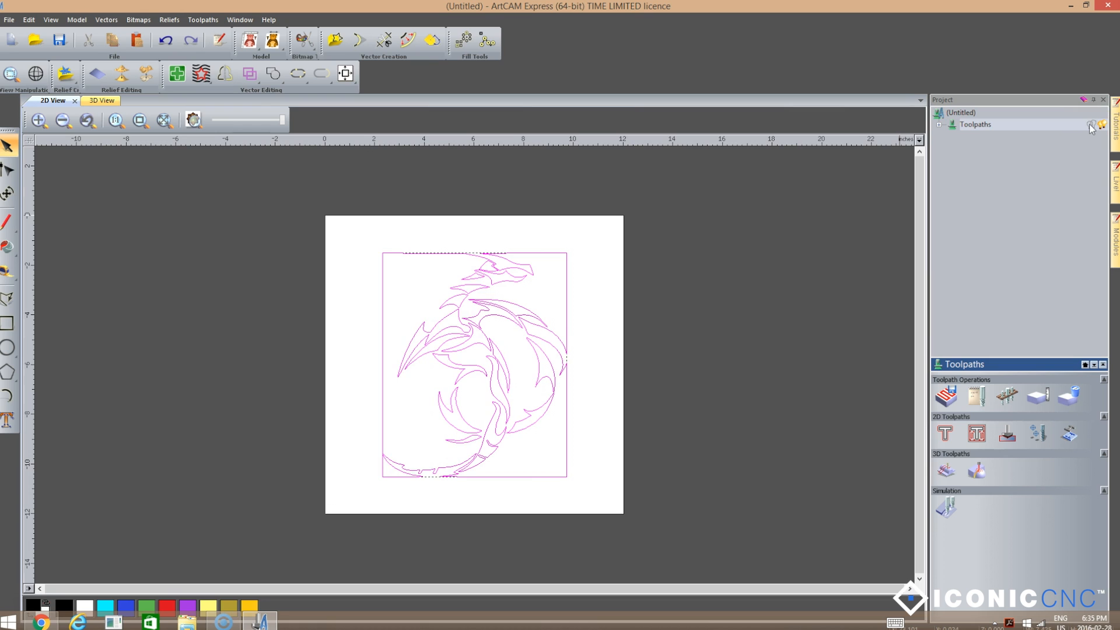
click(1090, 125)
click(1090, 125)
click(956, 511)
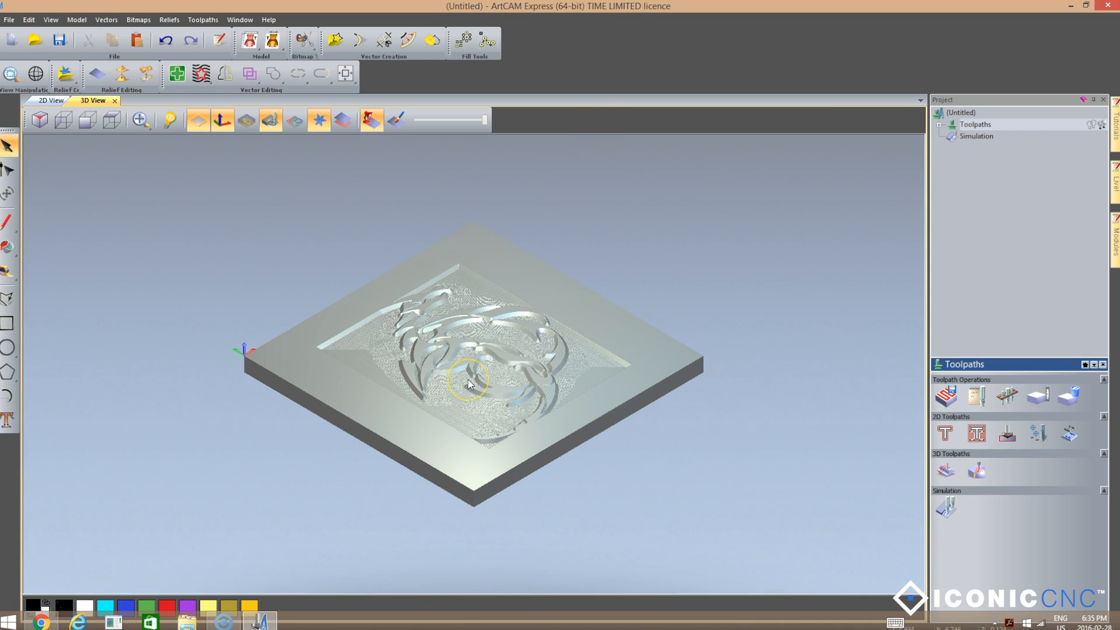
Inspect the simulated dragon carving in 3D and compare it with the flat 2D vectors
scroll(469, 384, up, 5)
drag(528, 303, 461, 460)
scroll(459, 458, down, 5)
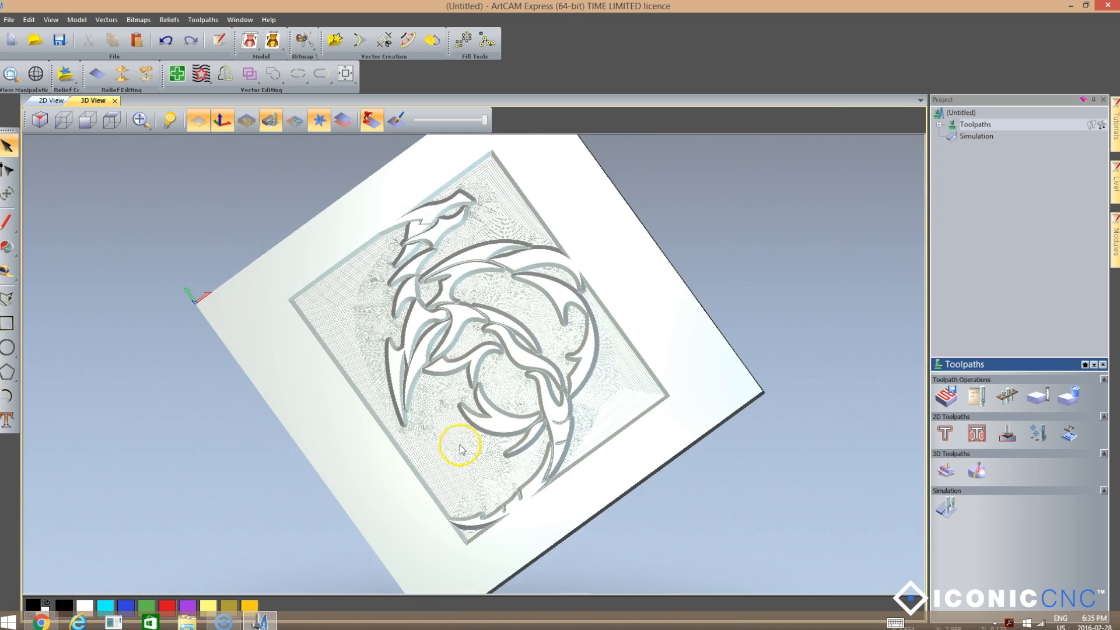
scroll(472, 372, up, 2)
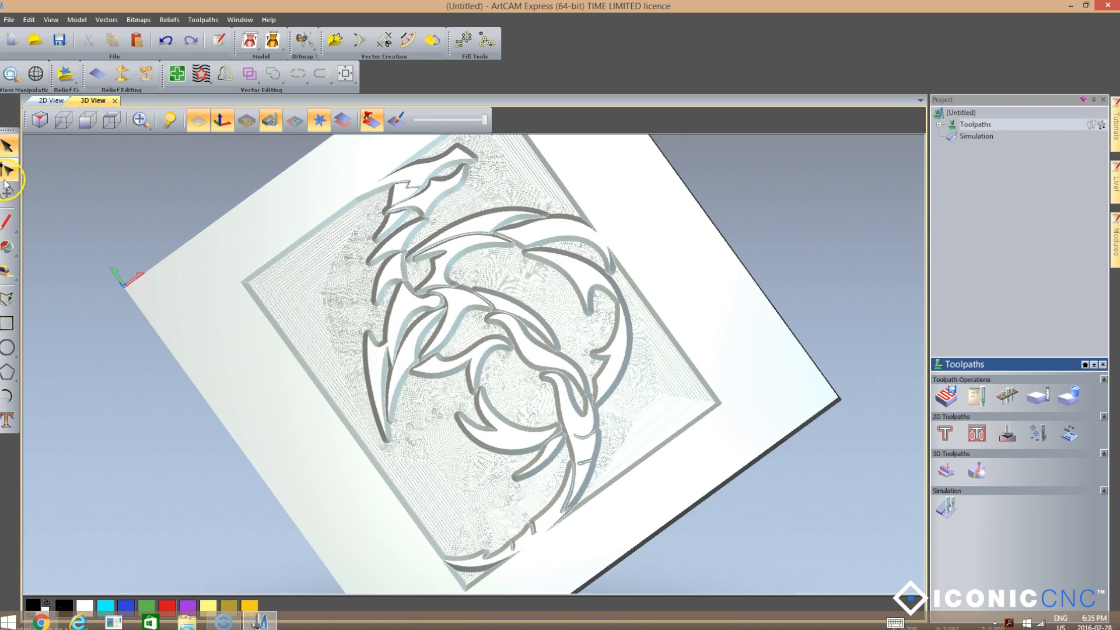
click(46, 102)
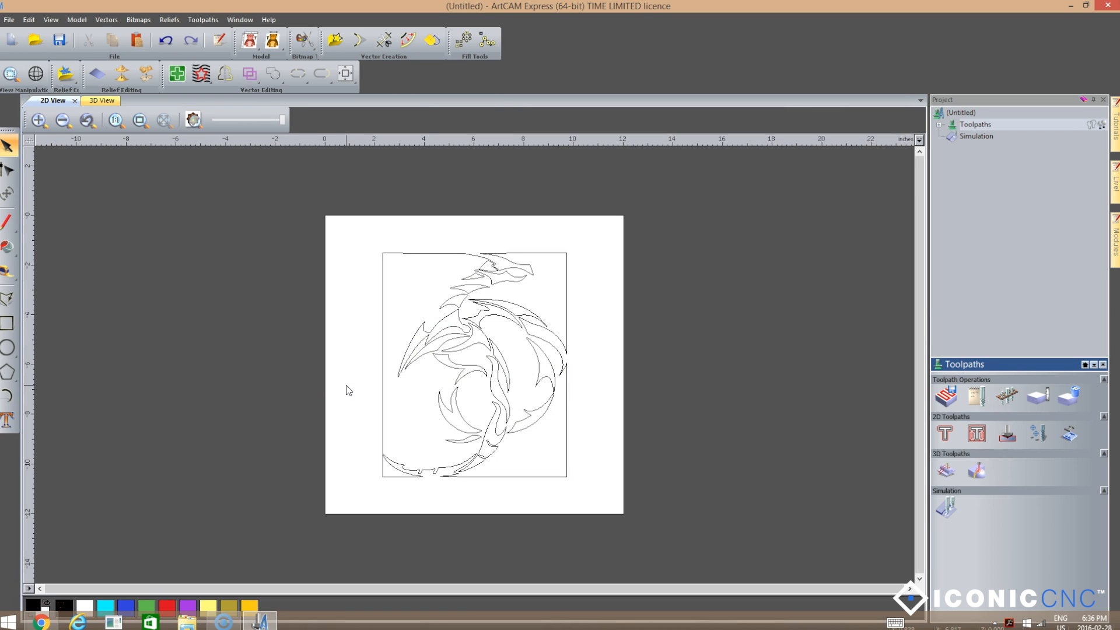
click(105, 101)
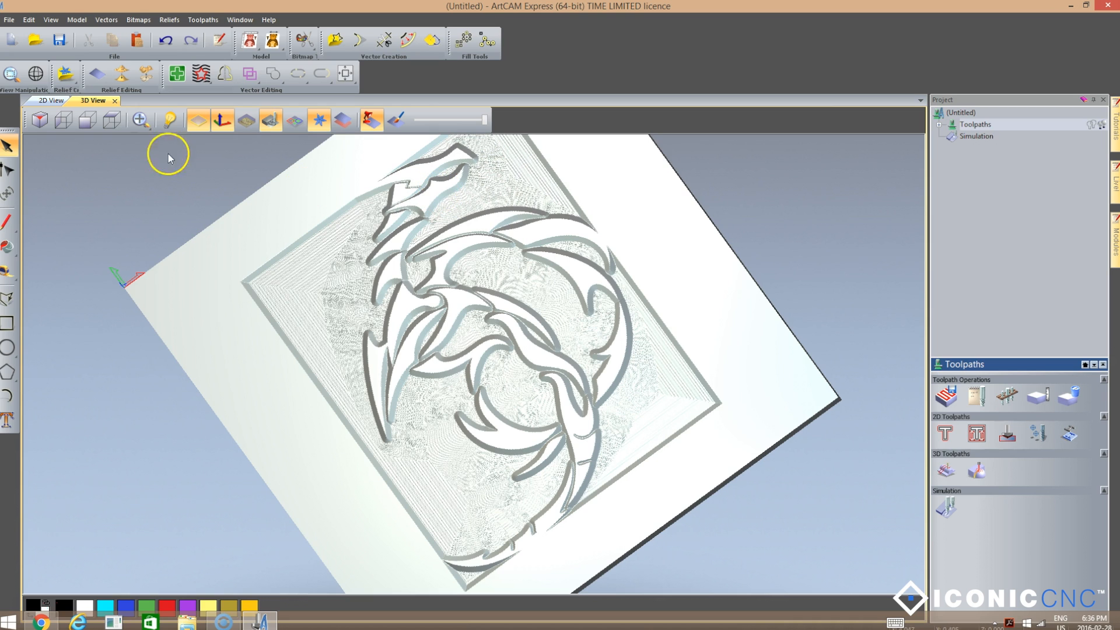
click(58, 103)
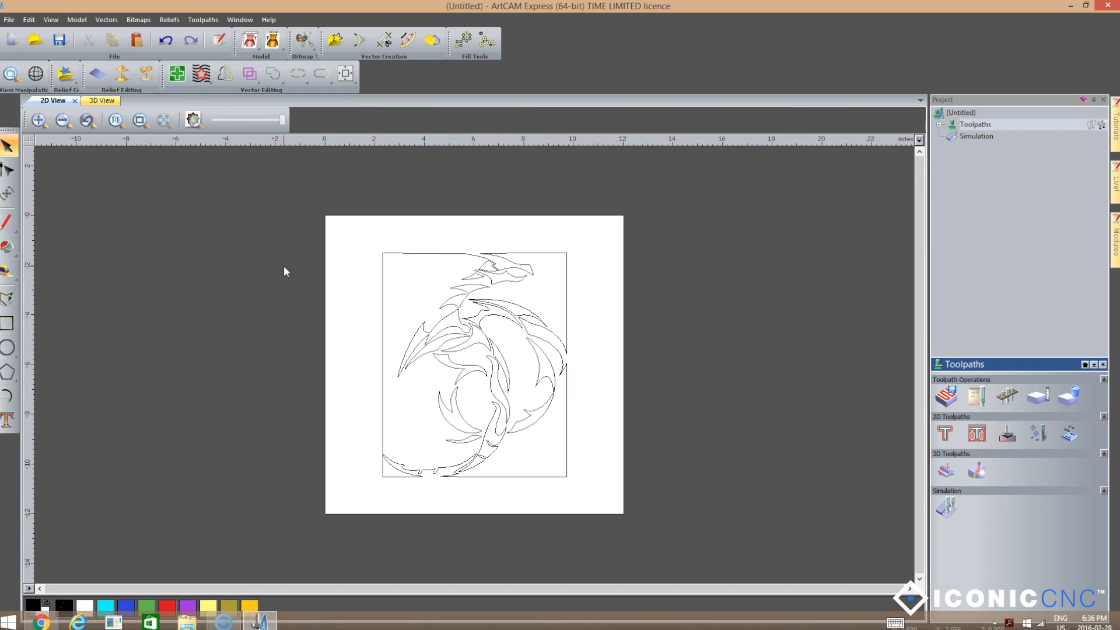
Check which lines belong together by selecting the border and individual dragon shapes, then clear the selection
scroll(398, 313, up, 2)
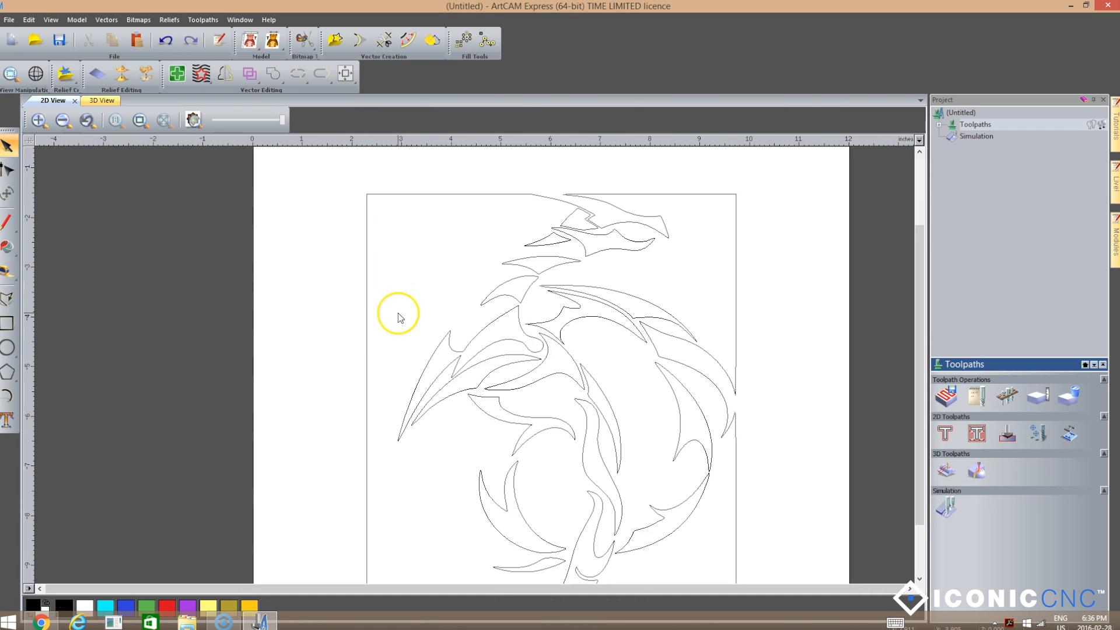
click(367, 330)
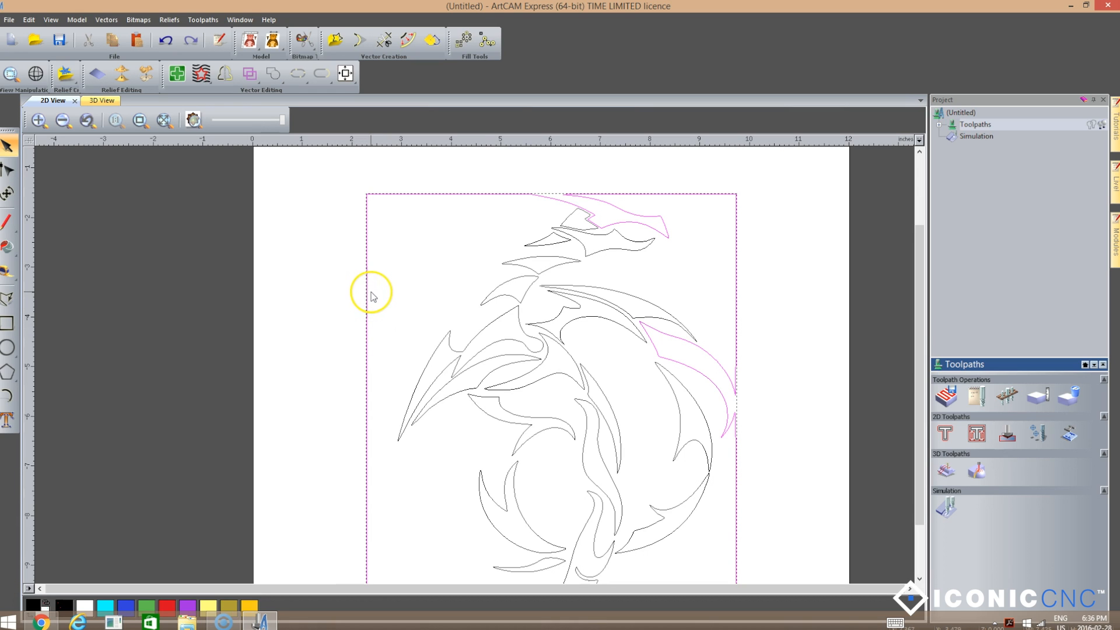
click(483, 302)
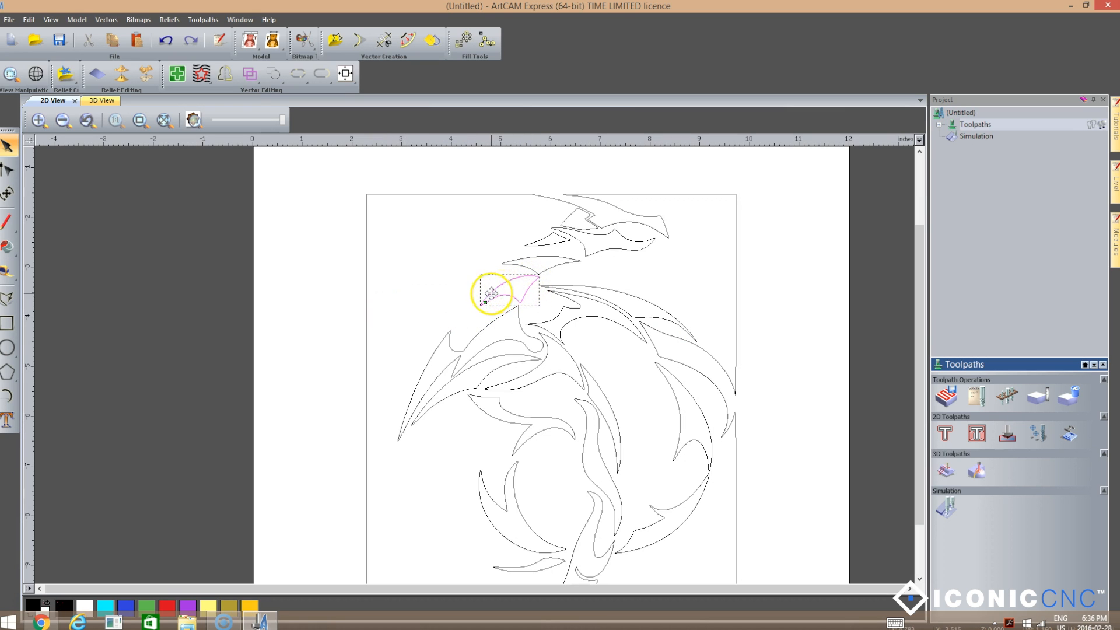
click(539, 264)
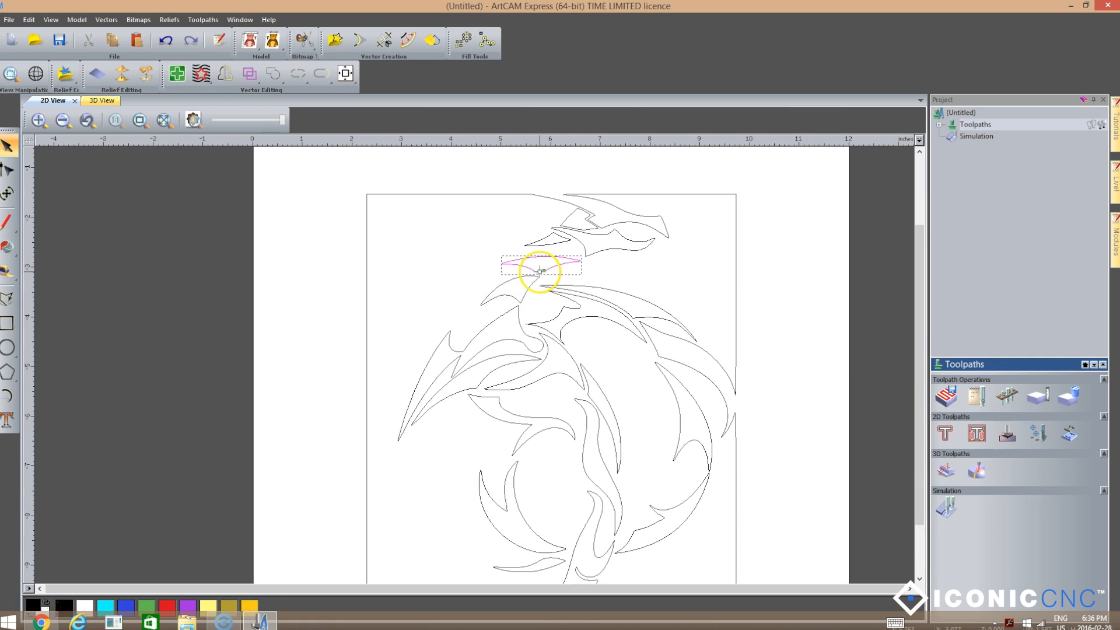
click(495, 357)
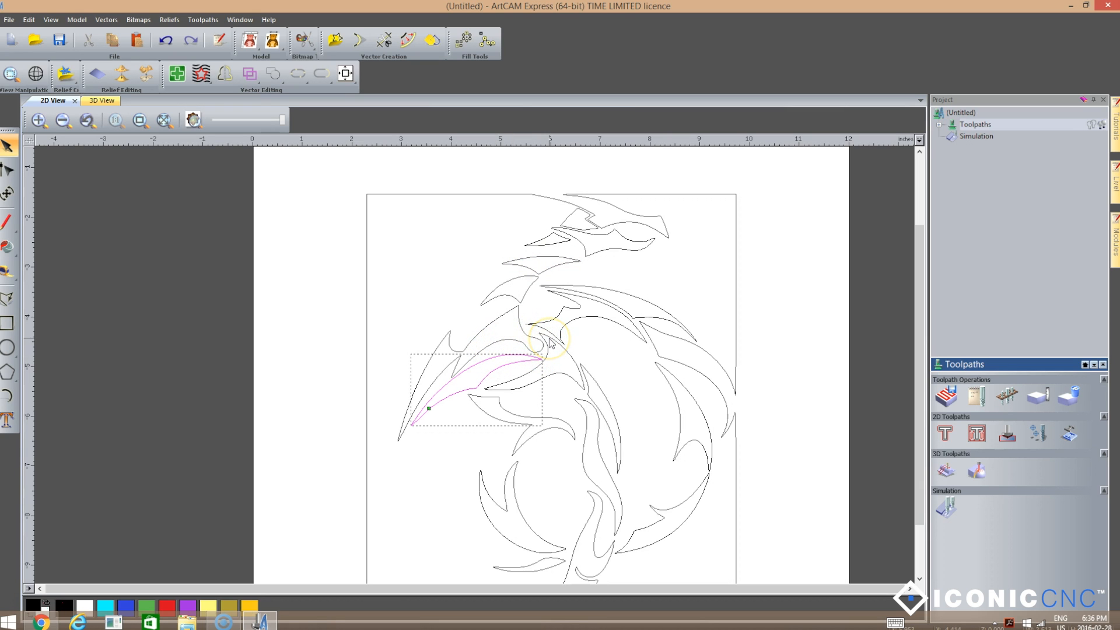
click(426, 248)
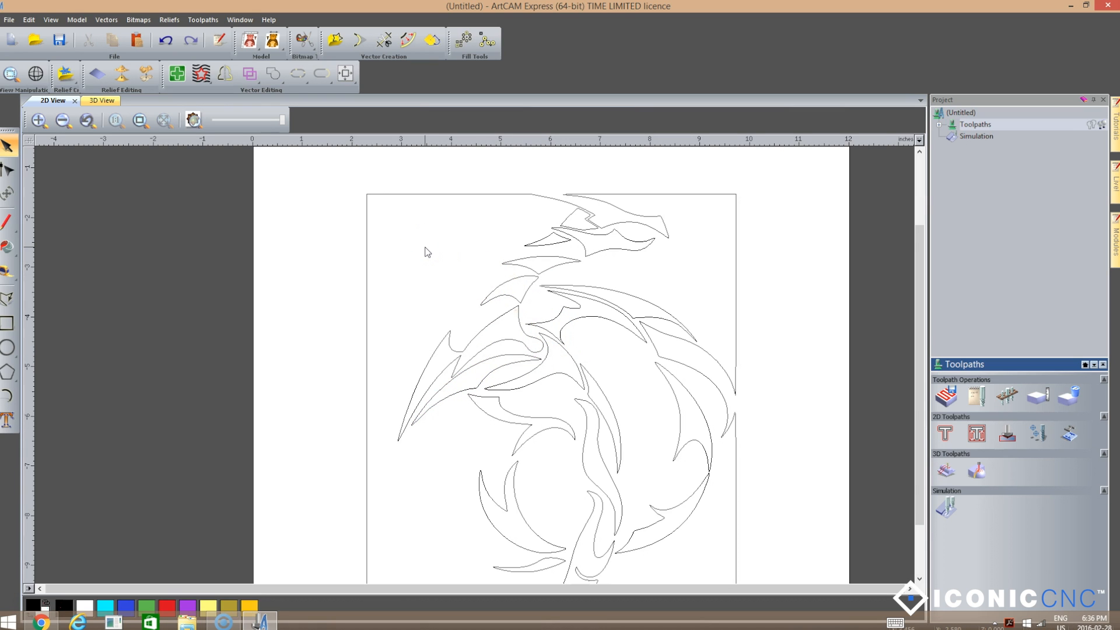
click(140, 120)
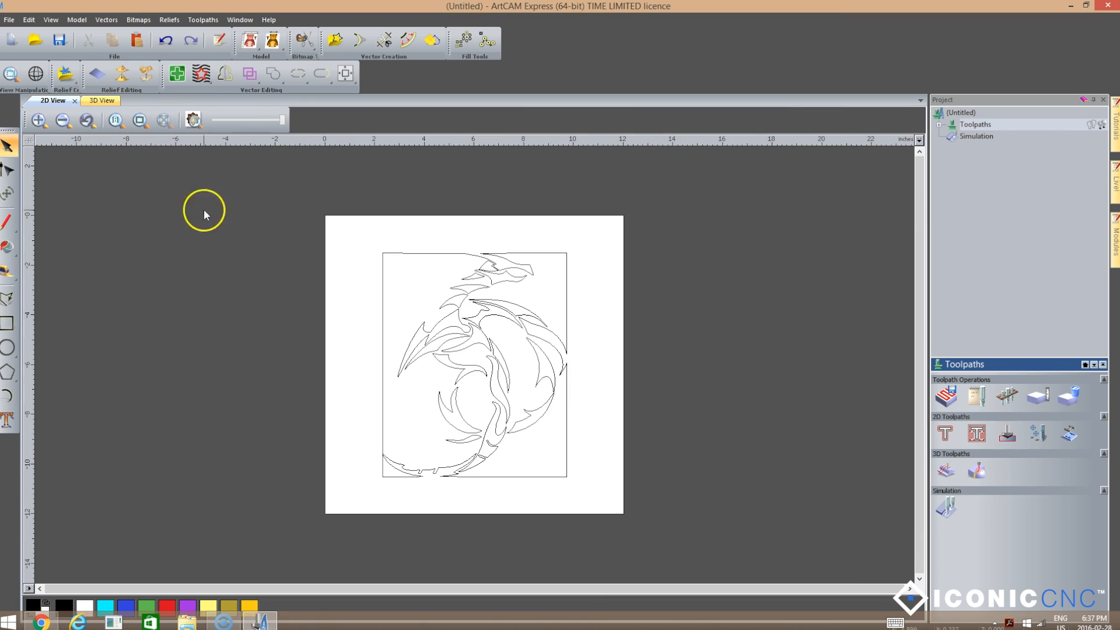
Draw a rectangle about 7.8 × 9.4 inches around the dragon's border and centre it in the model
click(6, 324)
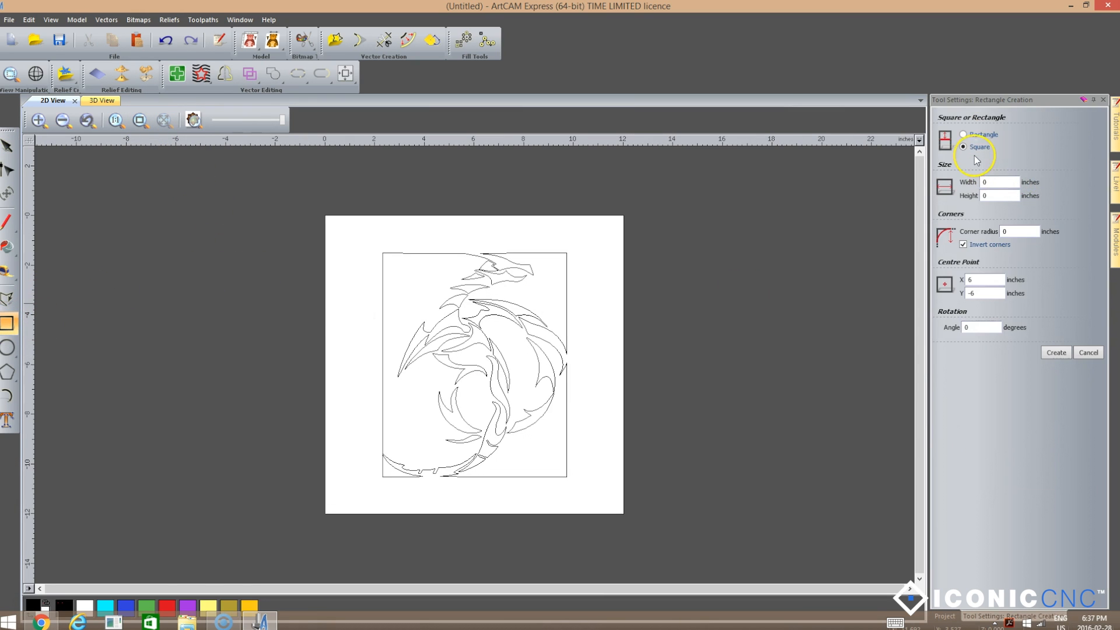
click(978, 135)
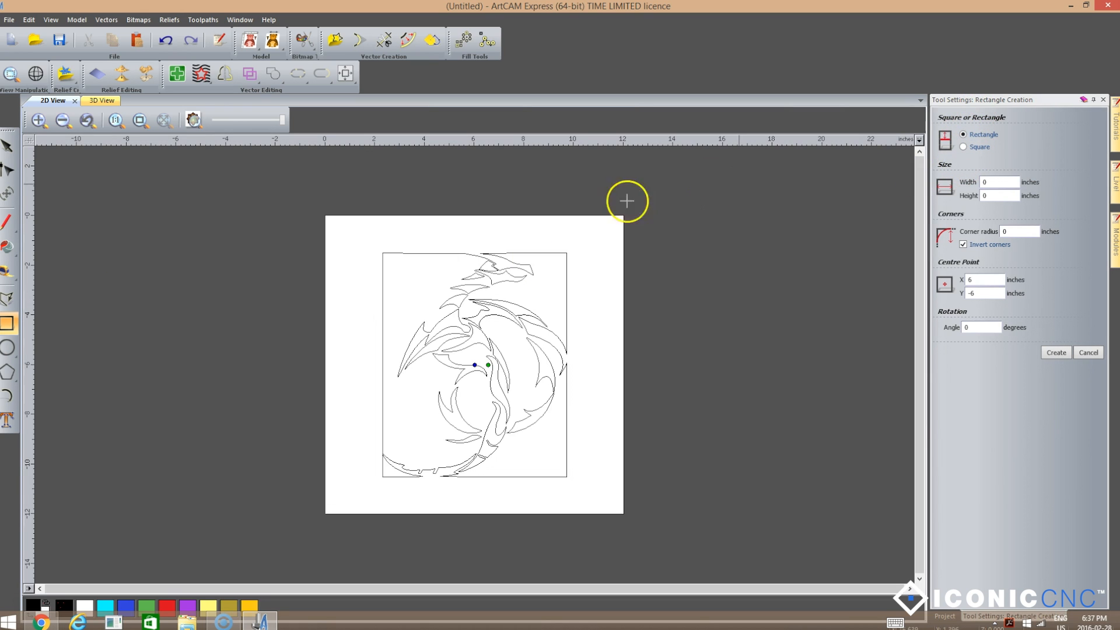
drag(378, 247, 573, 482)
key(Return)
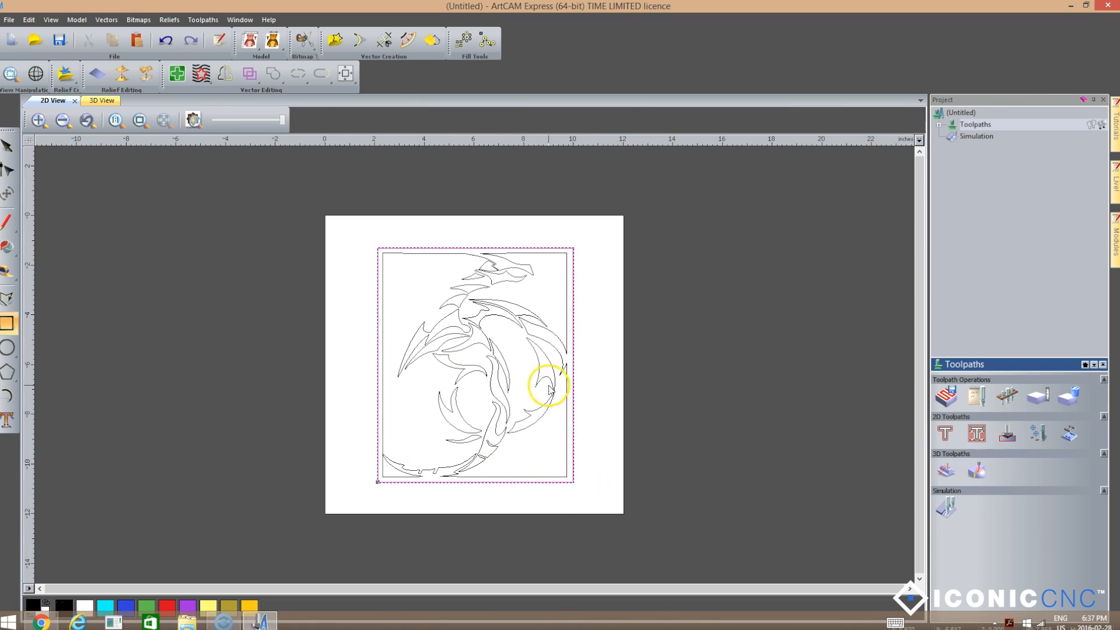
click(345, 73)
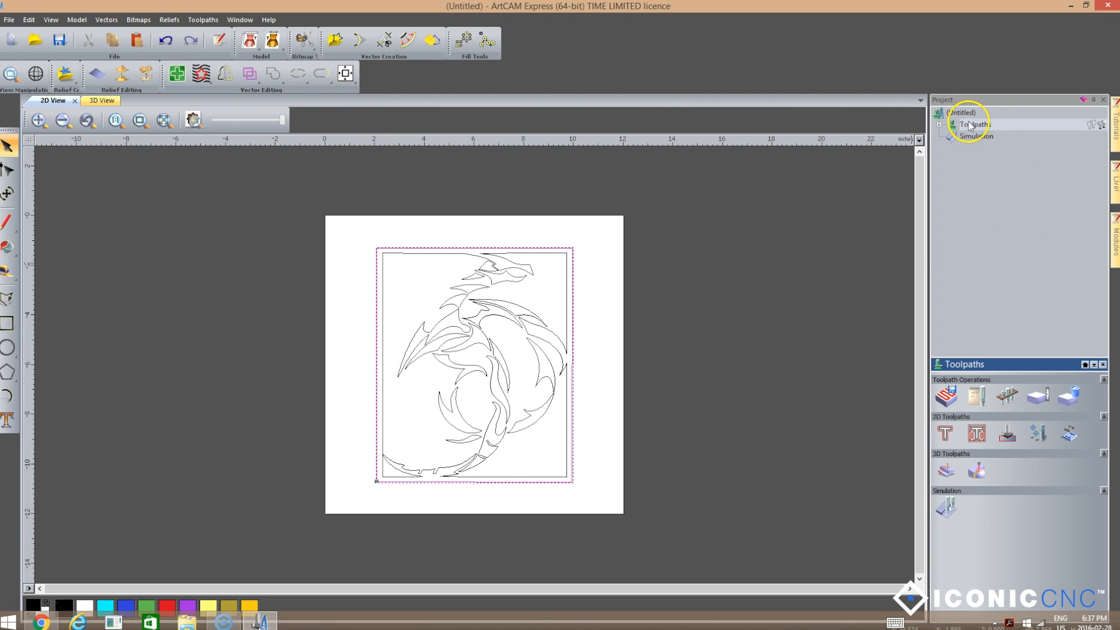
Recalculate the V-Bit Carving toolpath with the dragon, its border and the new outer rectangle all selected
click(939, 125)
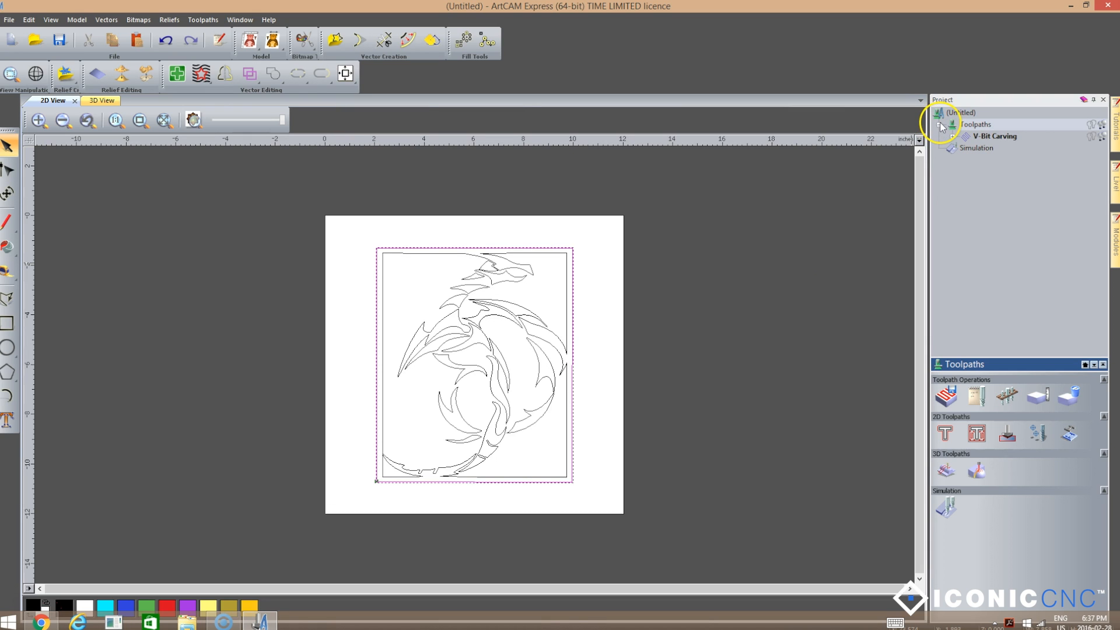
click(1005, 138)
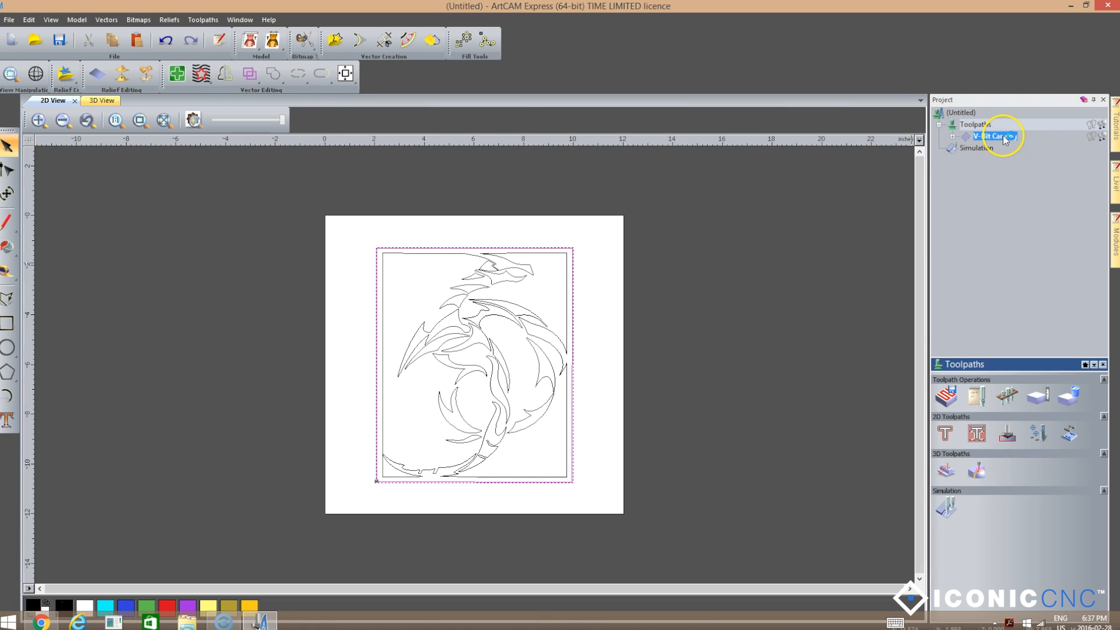
double_click(1004, 138)
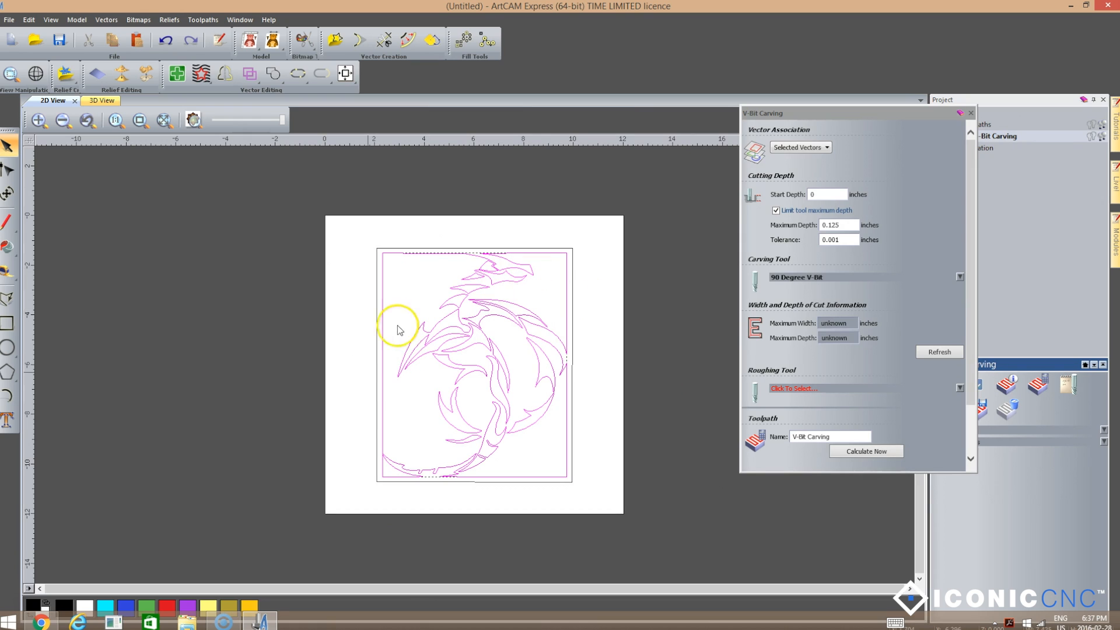
drag(353, 240, 628, 513)
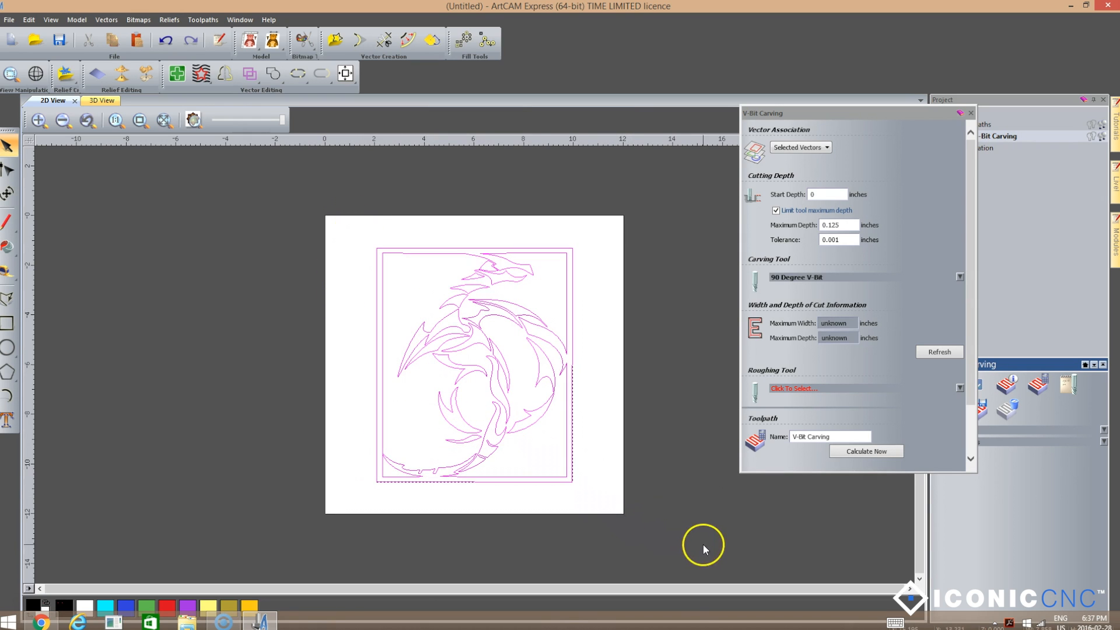
click(875, 455)
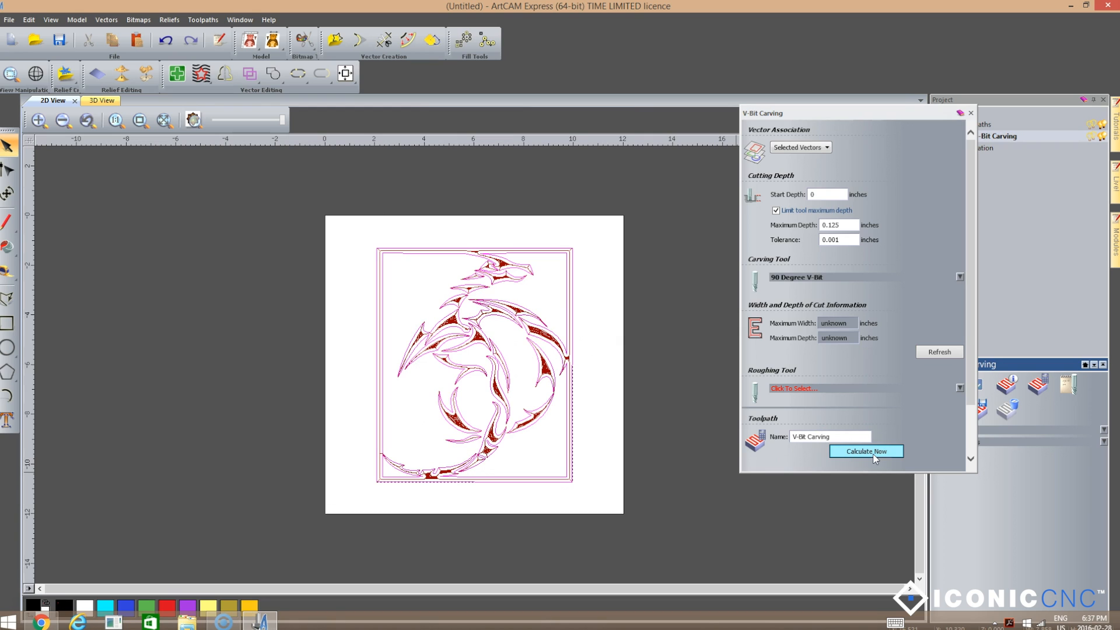
click(971, 113)
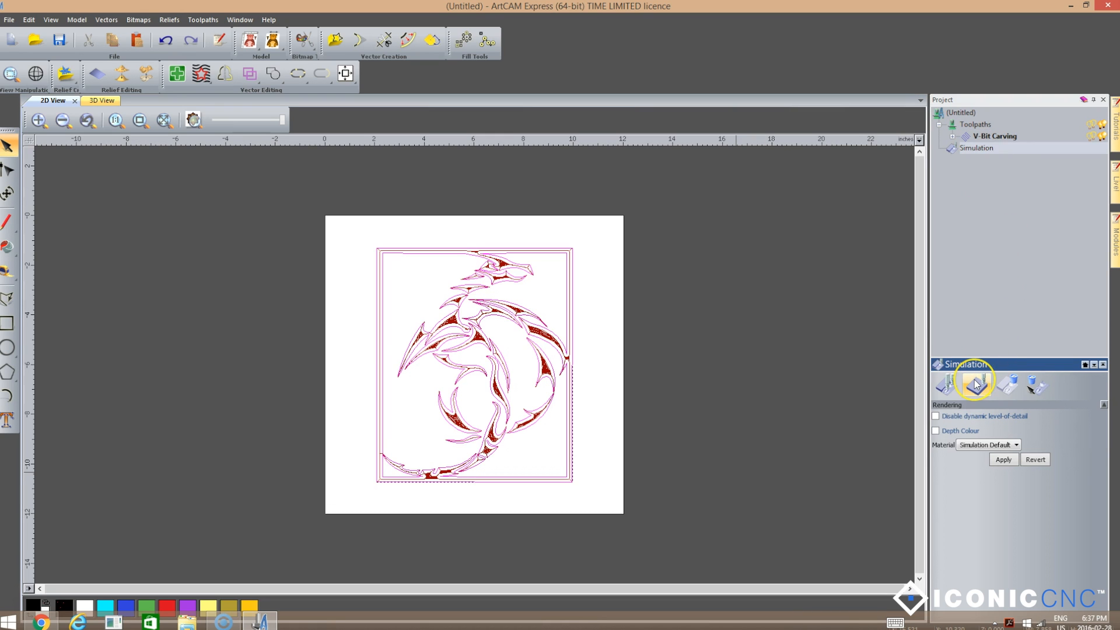
Simulate the recalculated V-bit carving and inspect the dragon and its carved frame in 3D
click(946, 385)
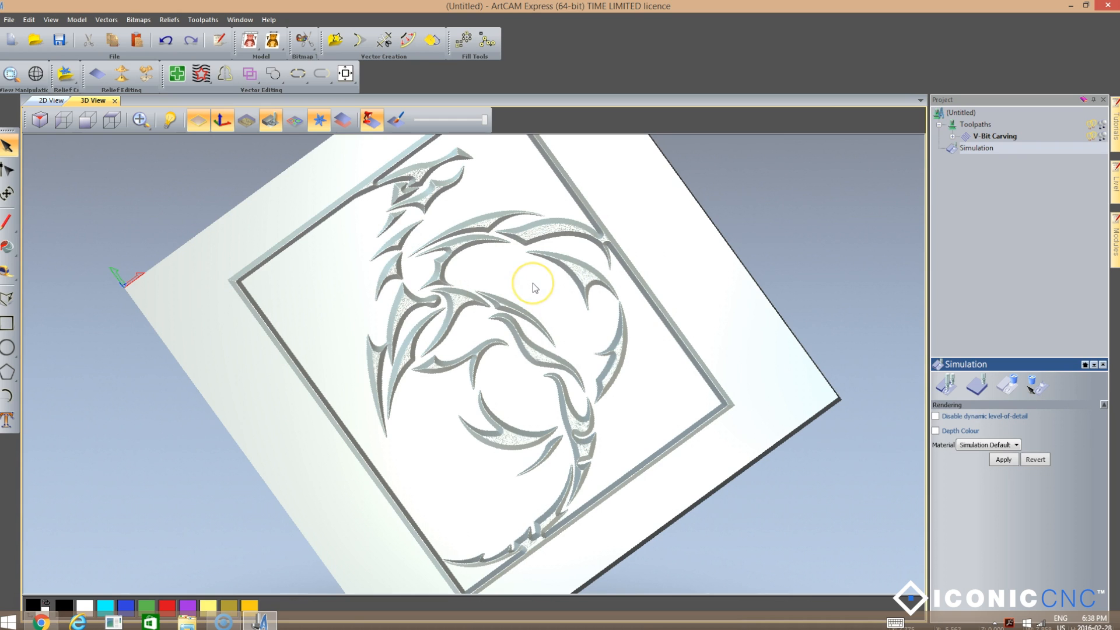
scroll(533, 282, down, 2)
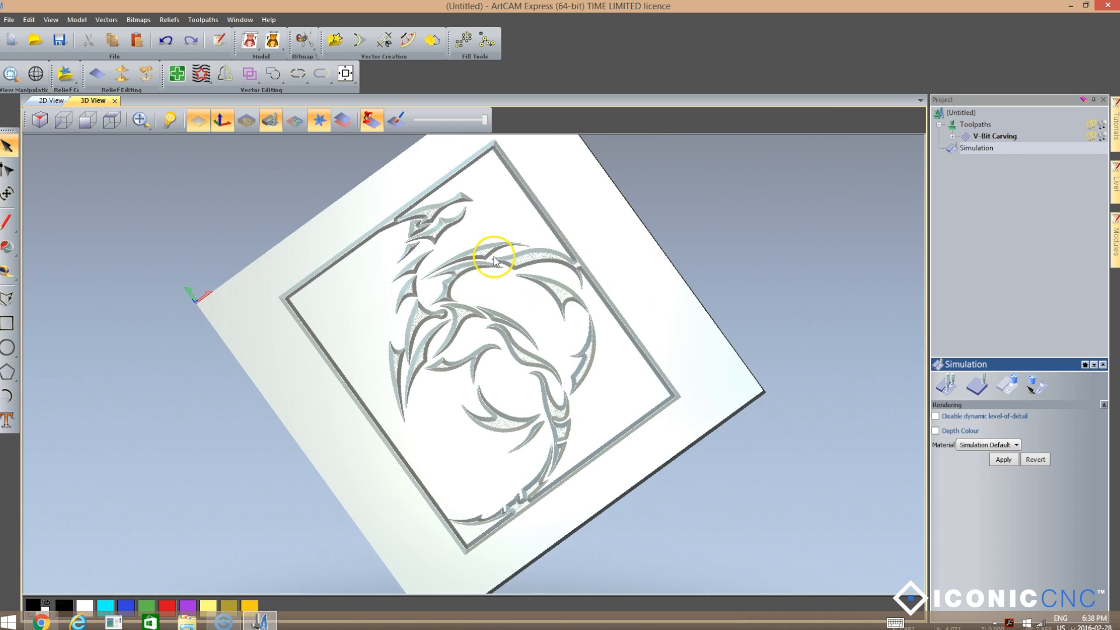
mouse_move(488, 285)
mouse_down()
mouse_move(510, 217)
mouse_move(545, 257)
mouse_move(540, 293)
mouse_move(395, 340)
mouse_move(371, 334)
mouse_move(652, 257)
mouse_move(601, 279)
mouse_up()
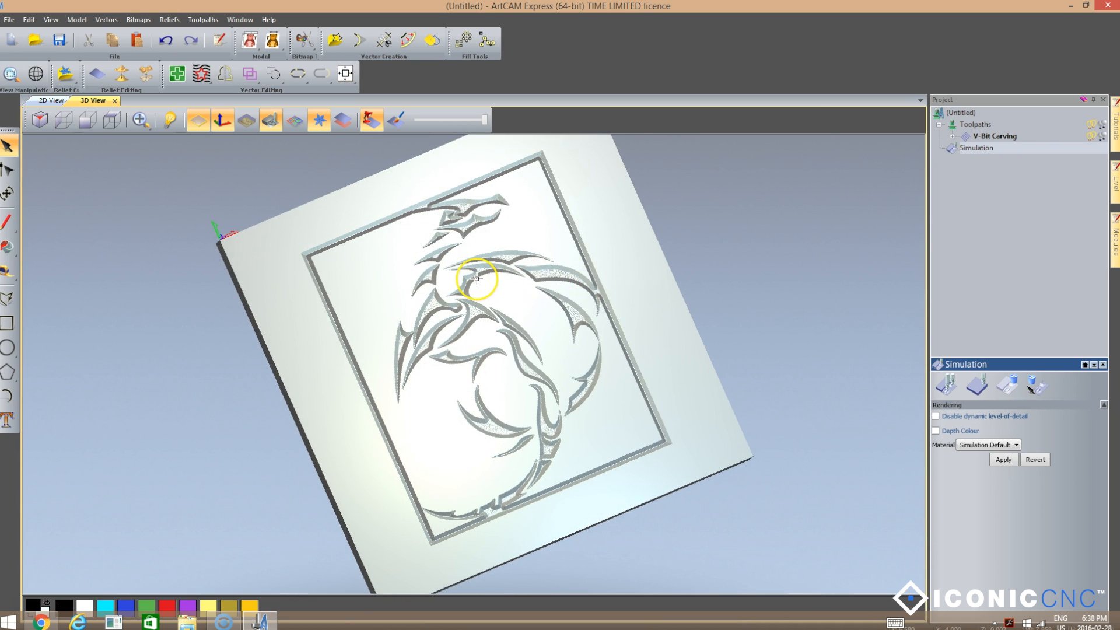
scroll(478, 276, down, 1)
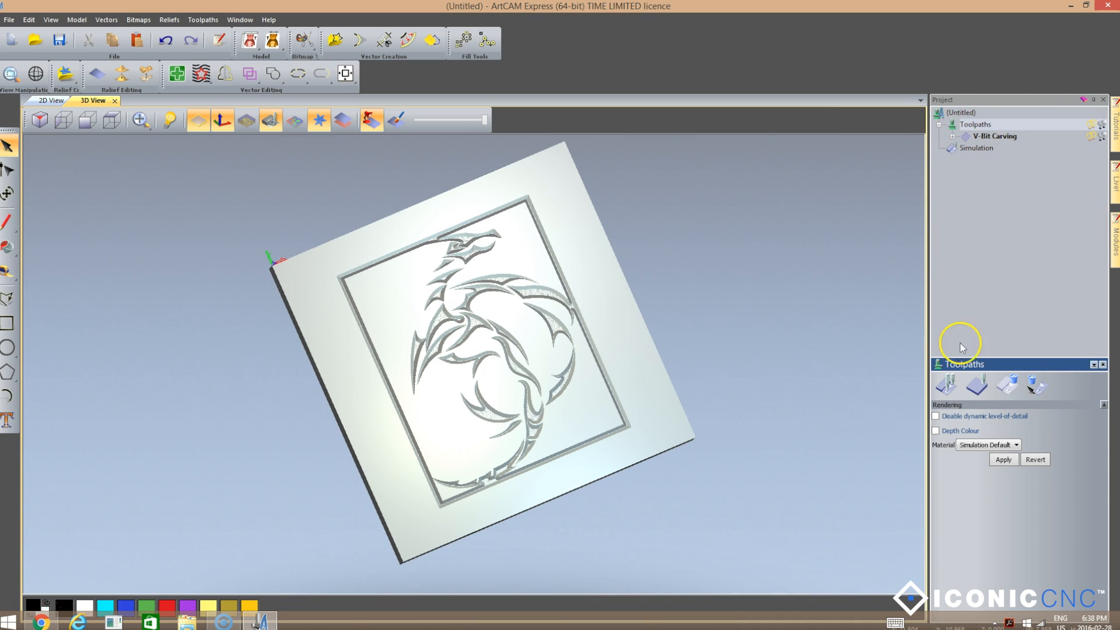
Check the save settings for the V-Bit Carving toolpath, dismiss them, and close the dragon model without saving its changes
click(946, 399)
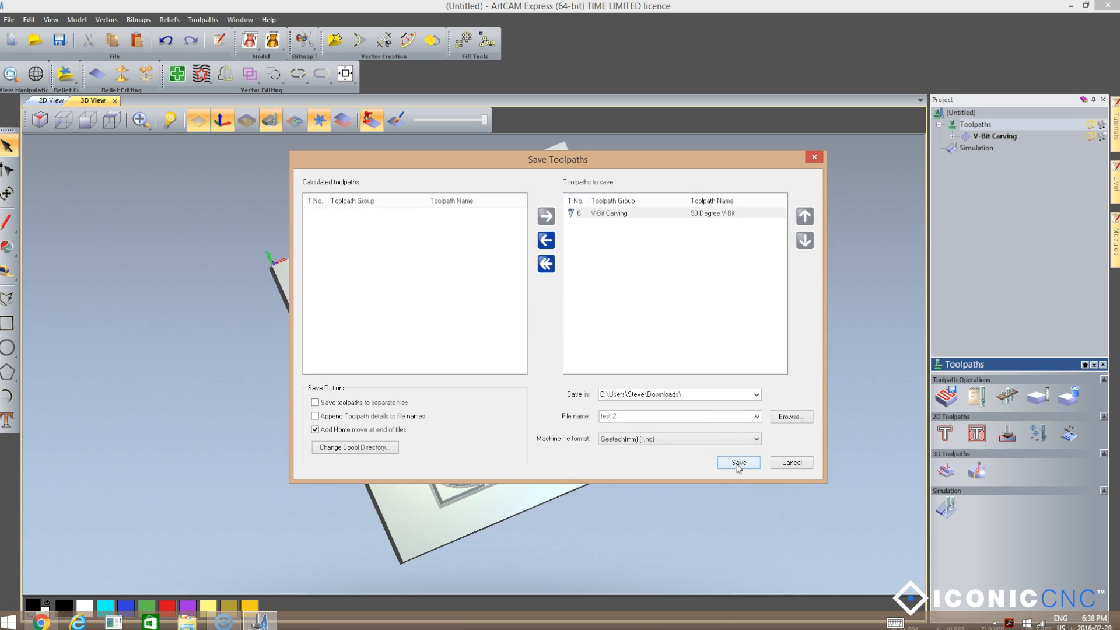
click(814, 158)
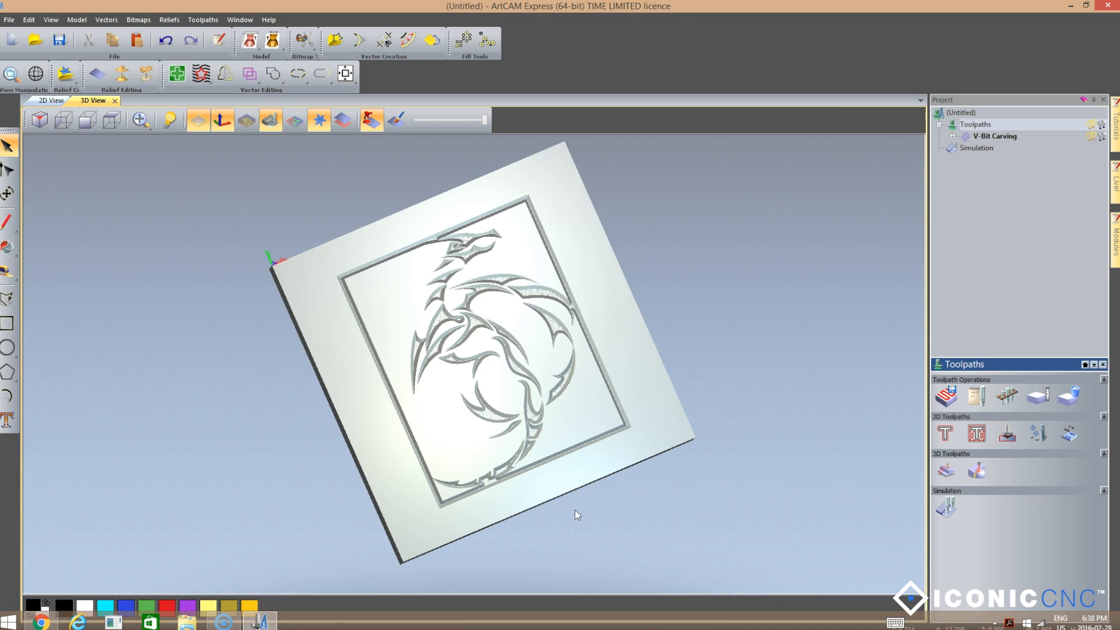
click(28, 29)
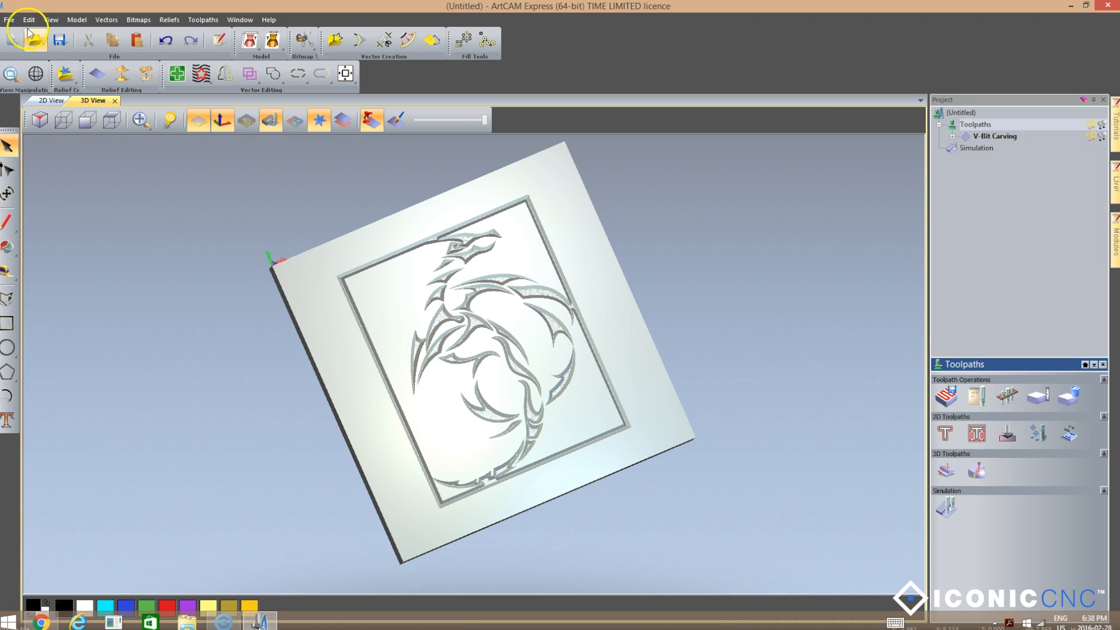
click(9, 19)
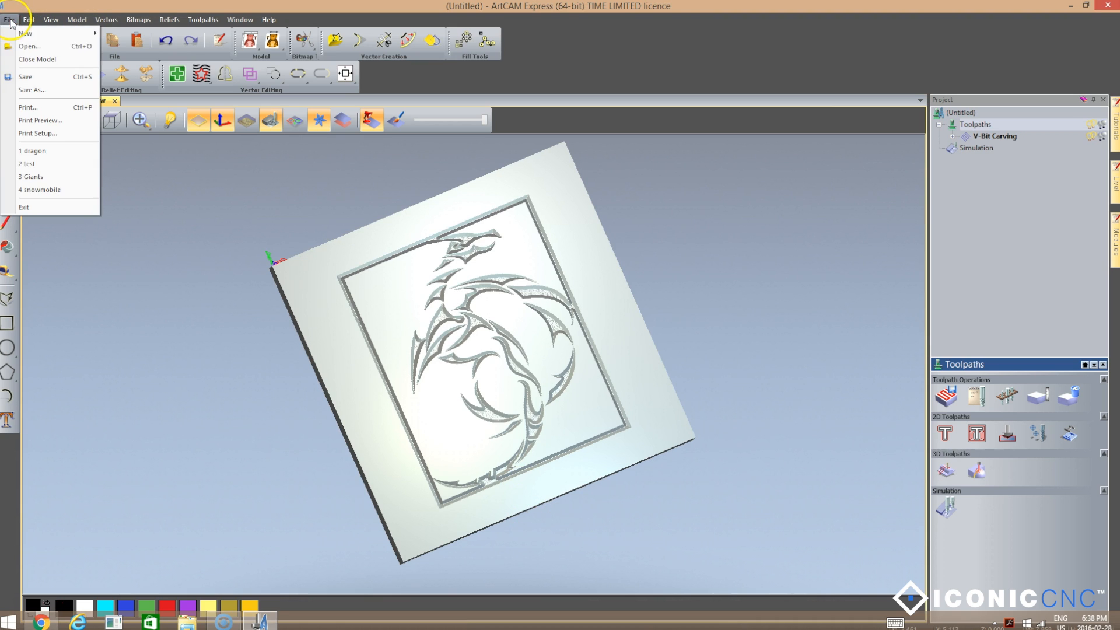
click(25, 58)
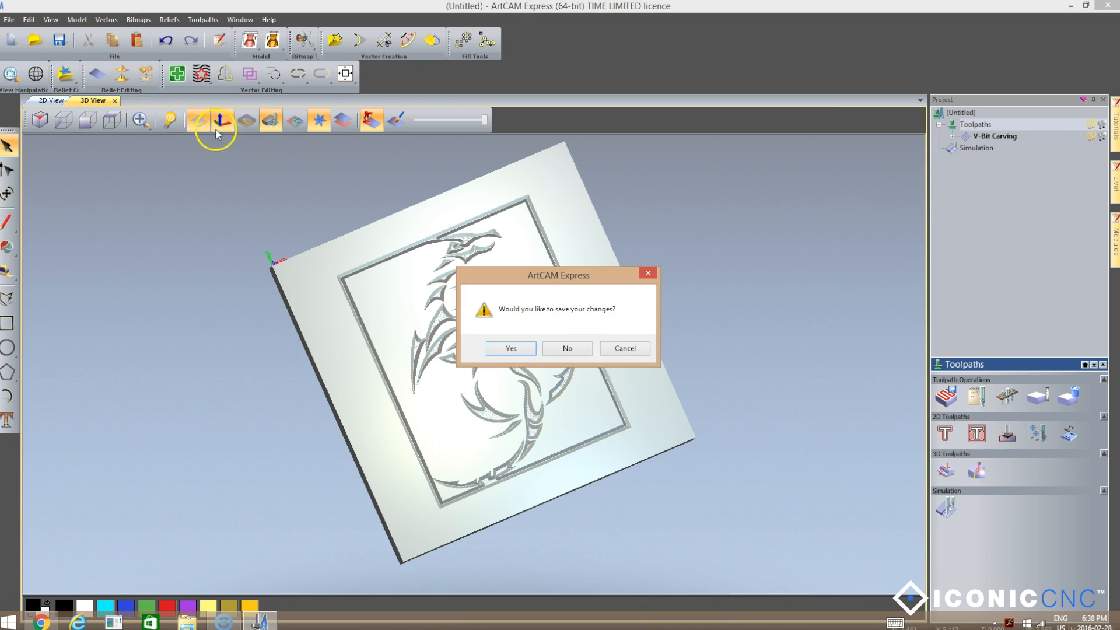
click(576, 352)
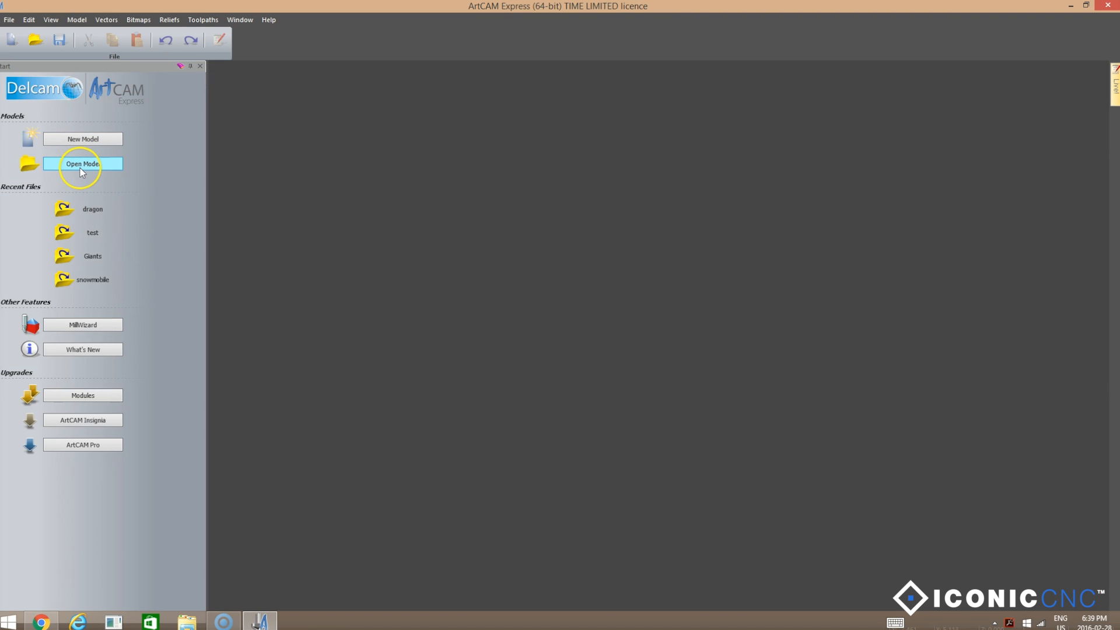
Open the blue jays PNG image from the desktop as a model 10 inches wide
click(80, 165)
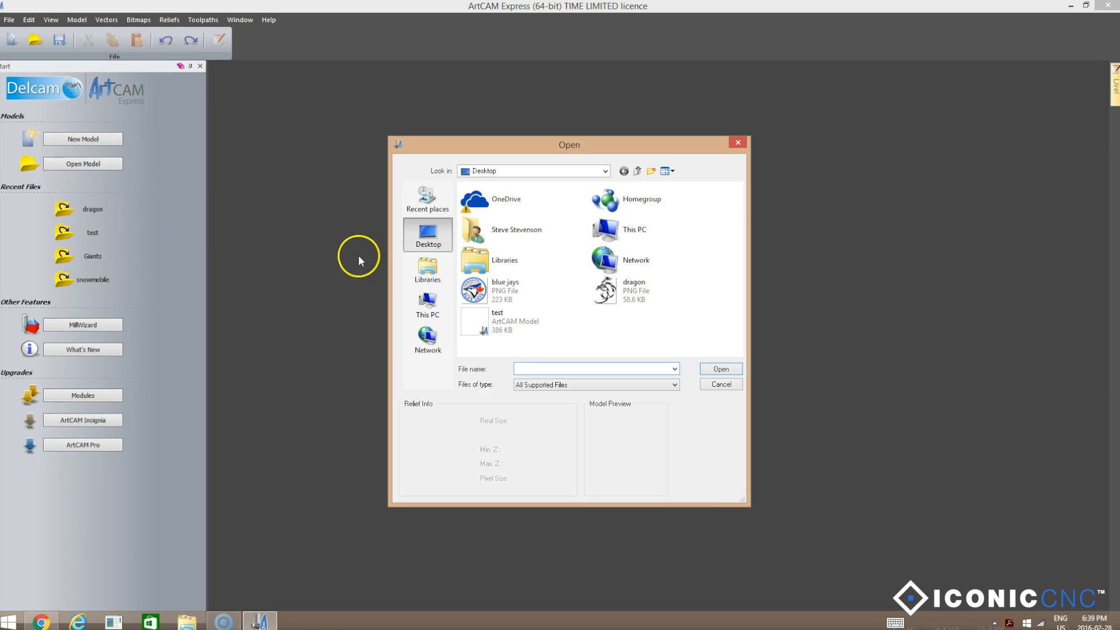
click(482, 298)
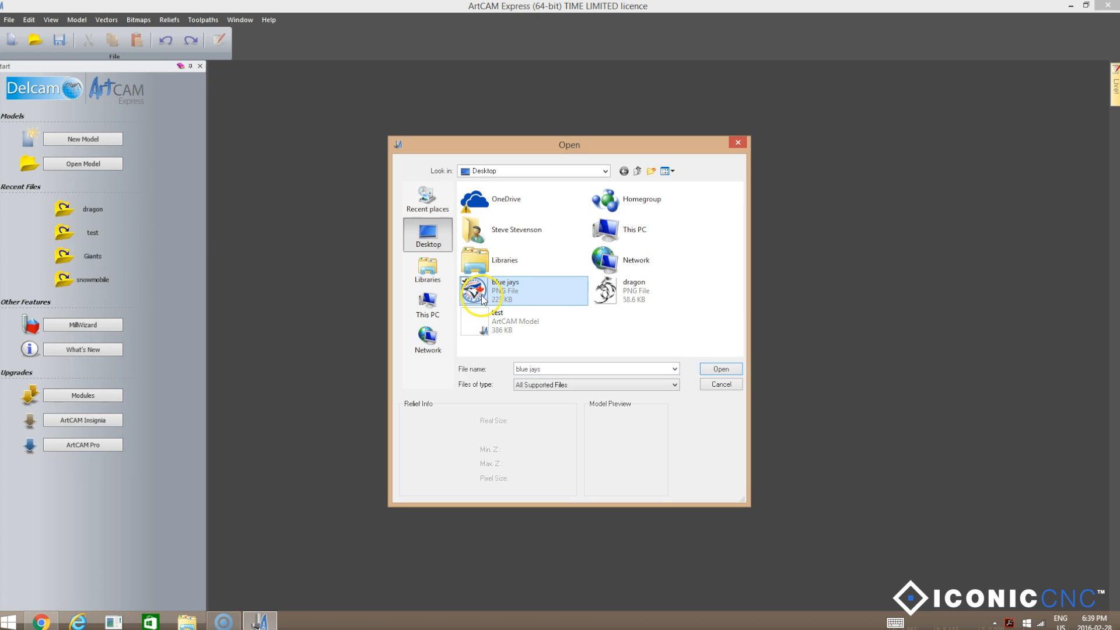
click(721, 369)
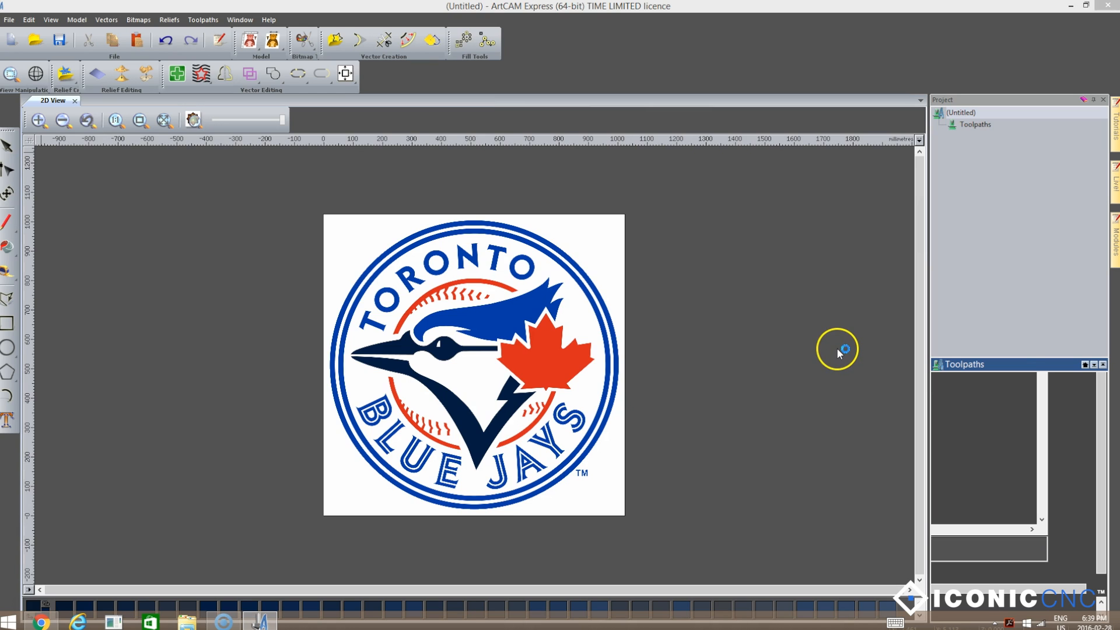
double_click(578, 344)
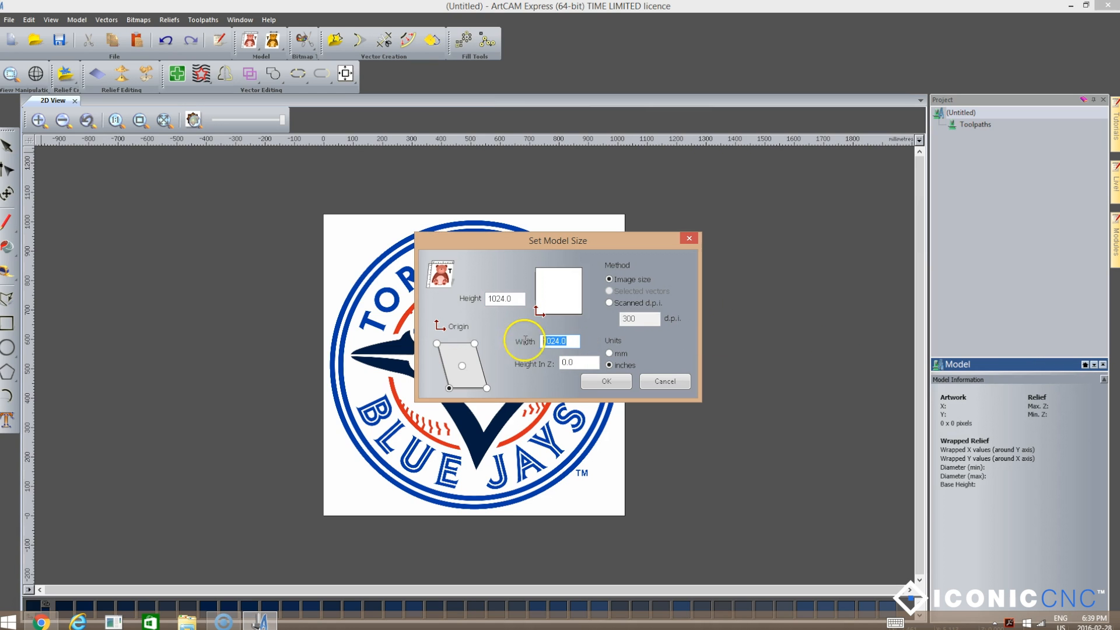
text(10)
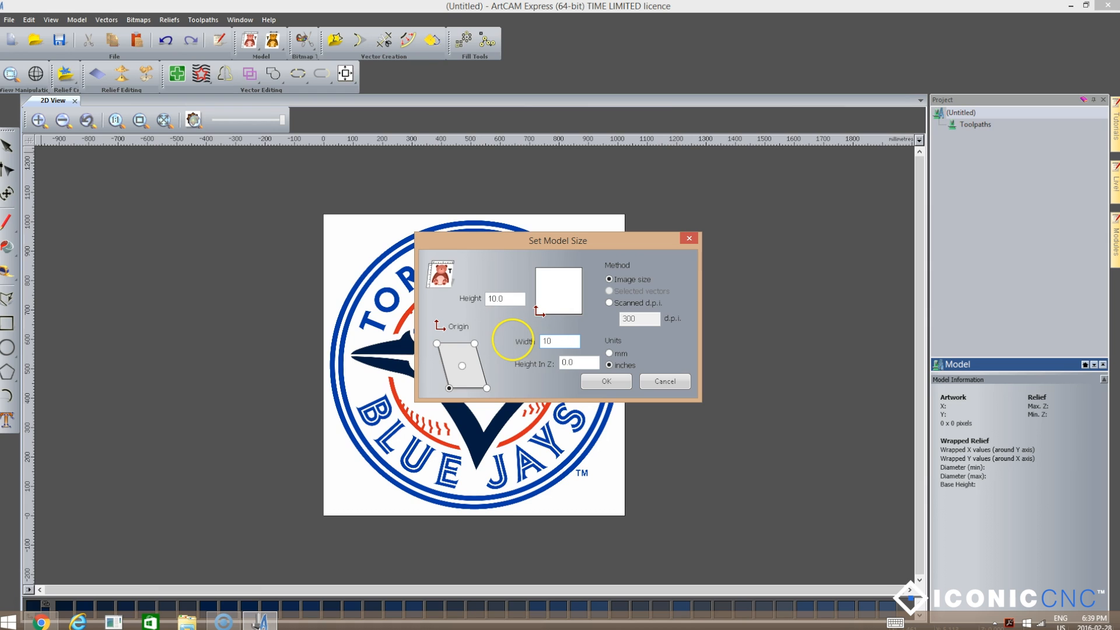
click(606, 381)
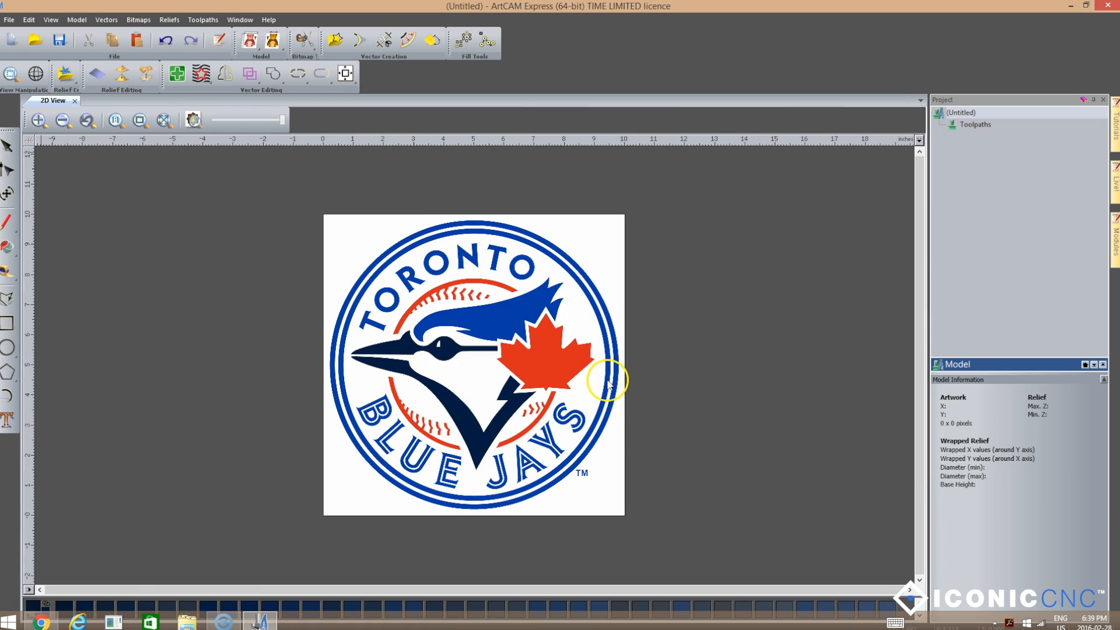
Reduce the Blue Jays bitmap to 2 colours and create boundary vectors from it
click(433, 41)
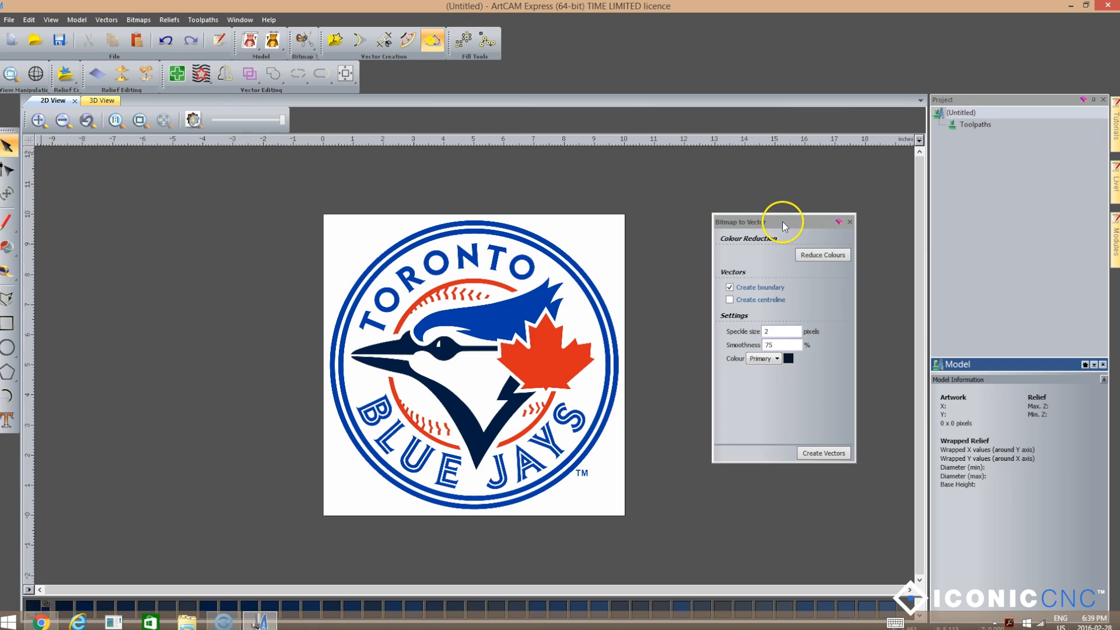
drag(783, 222, 788, 172)
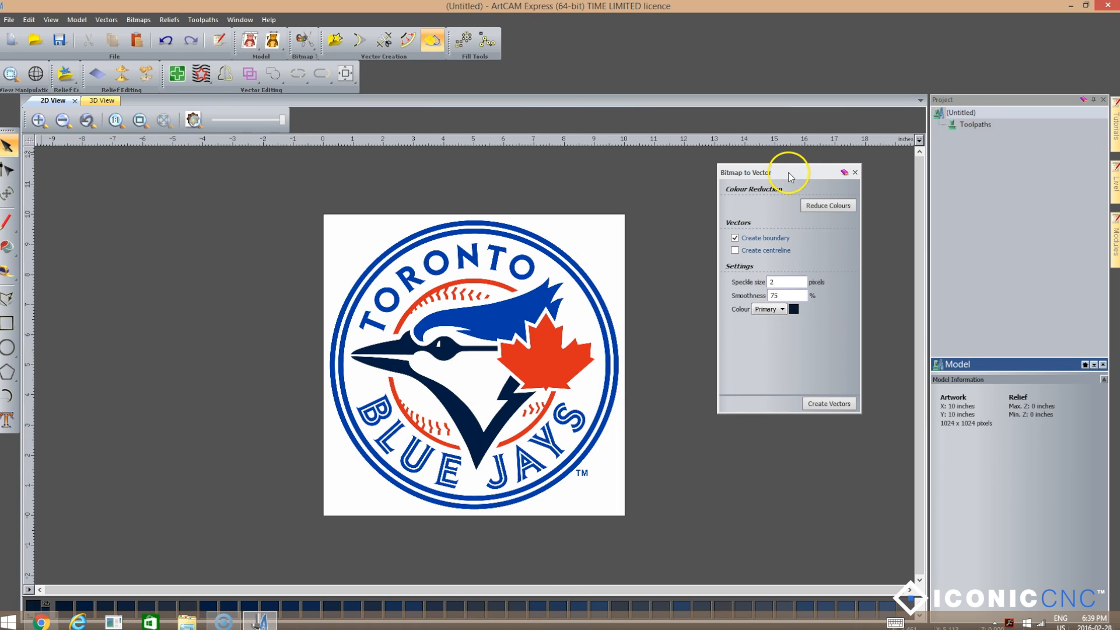
click(830, 206)
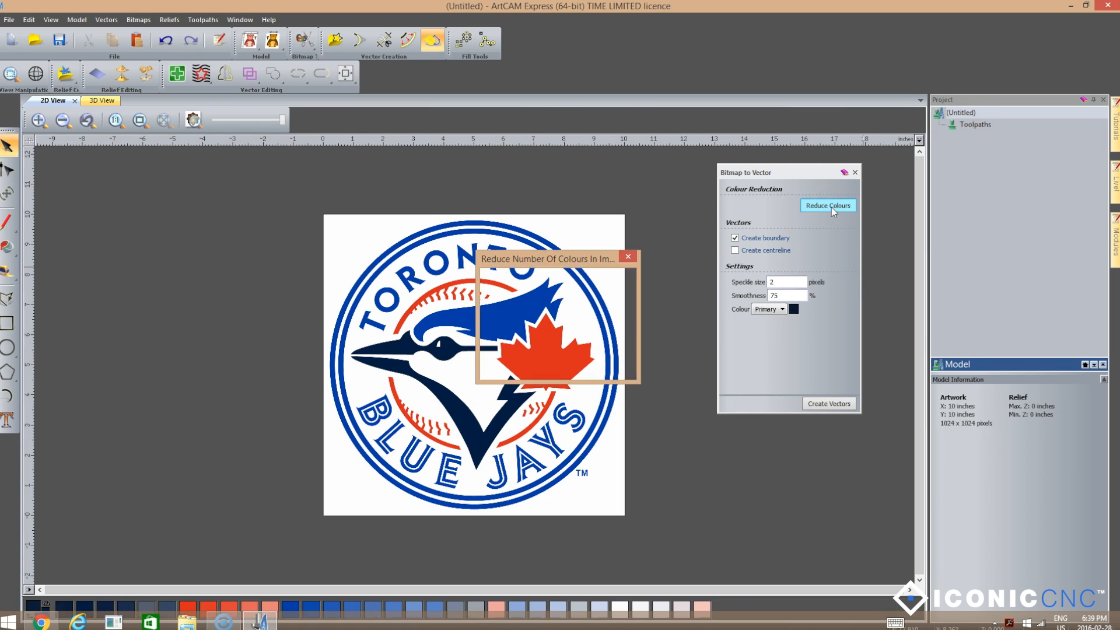
drag(532, 259, 684, 371)
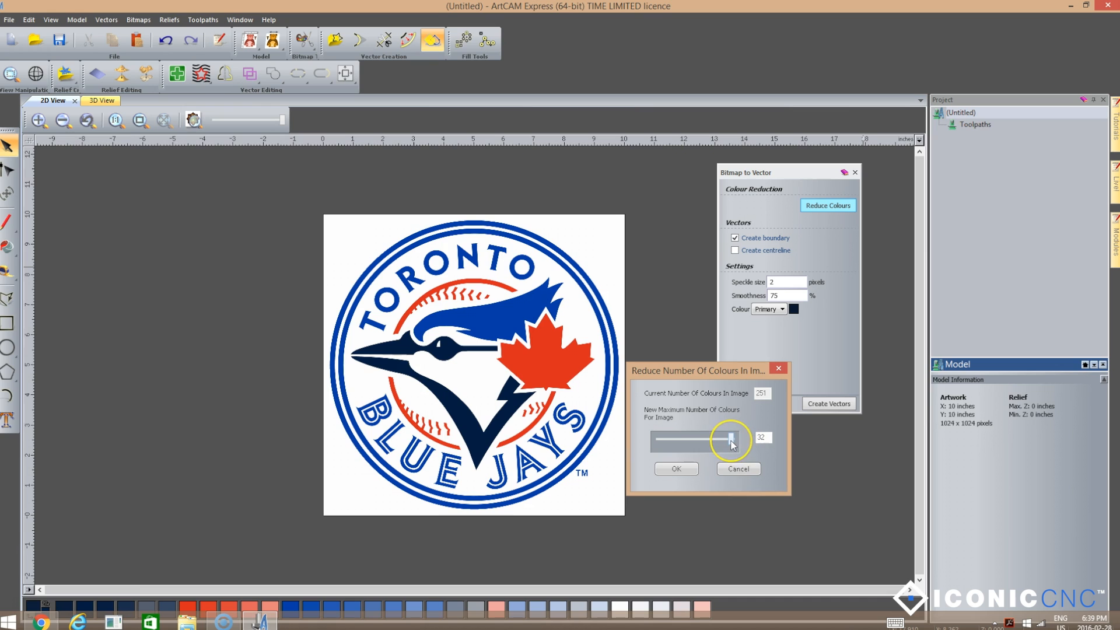
drag(730, 443, 661, 444)
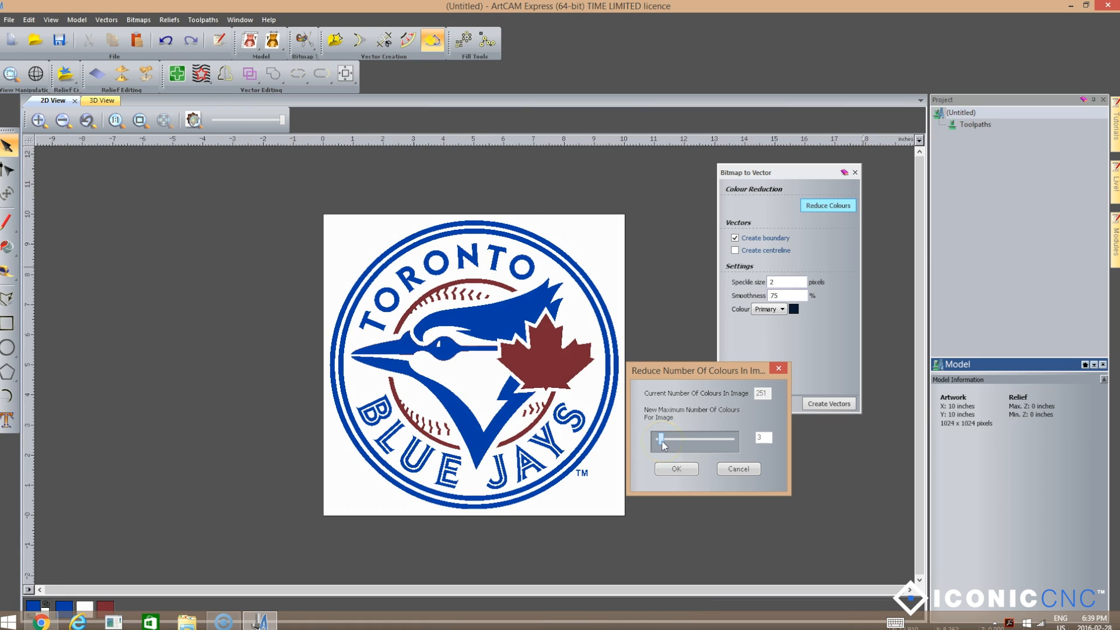
drag(662, 443, 658, 445)
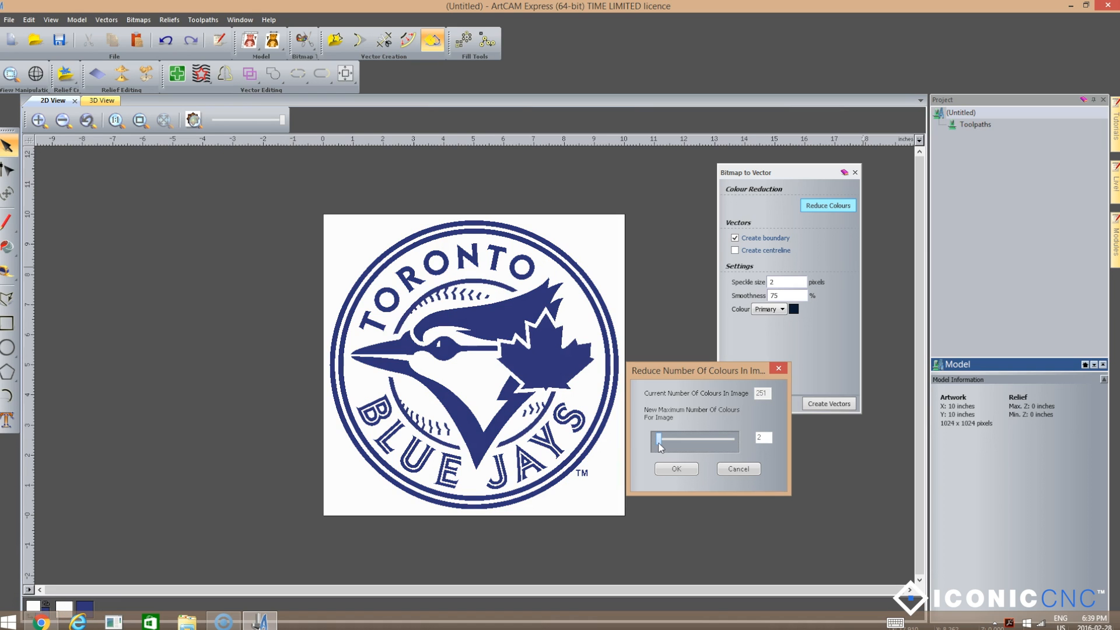
drag(659, 447, 657, 446)
click(654, 449)
click(665, 445)
click(666, 469)
click(670, 469)
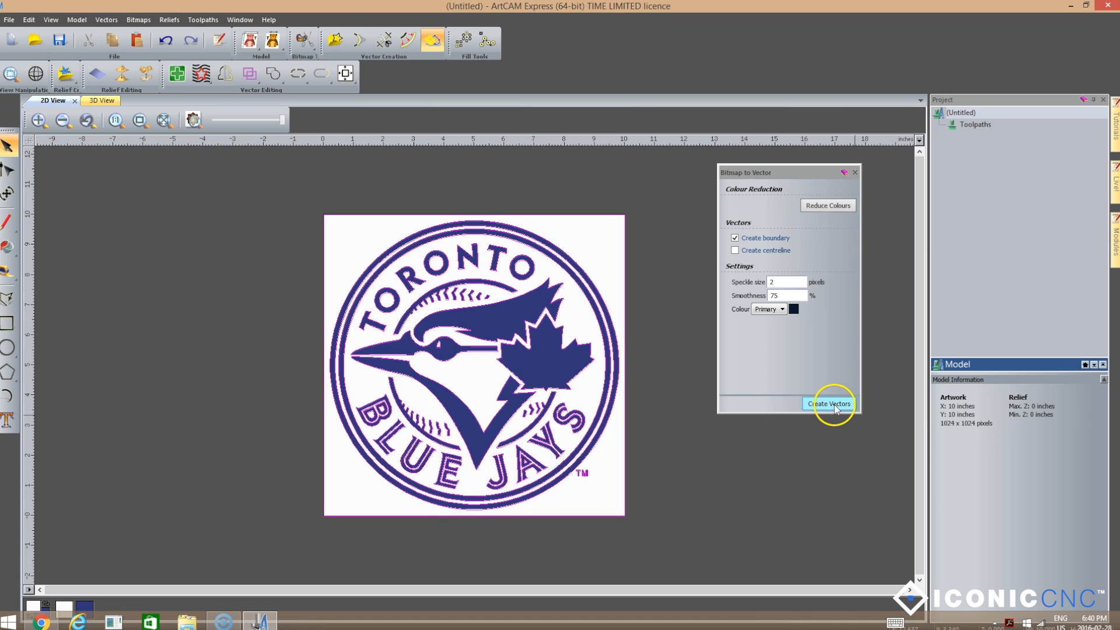
Fade the bitmap and examine the traced vectors around the maple leaf, baseball stitching and BLUE JAYS lettering
drag(281, 120, 217, 129)
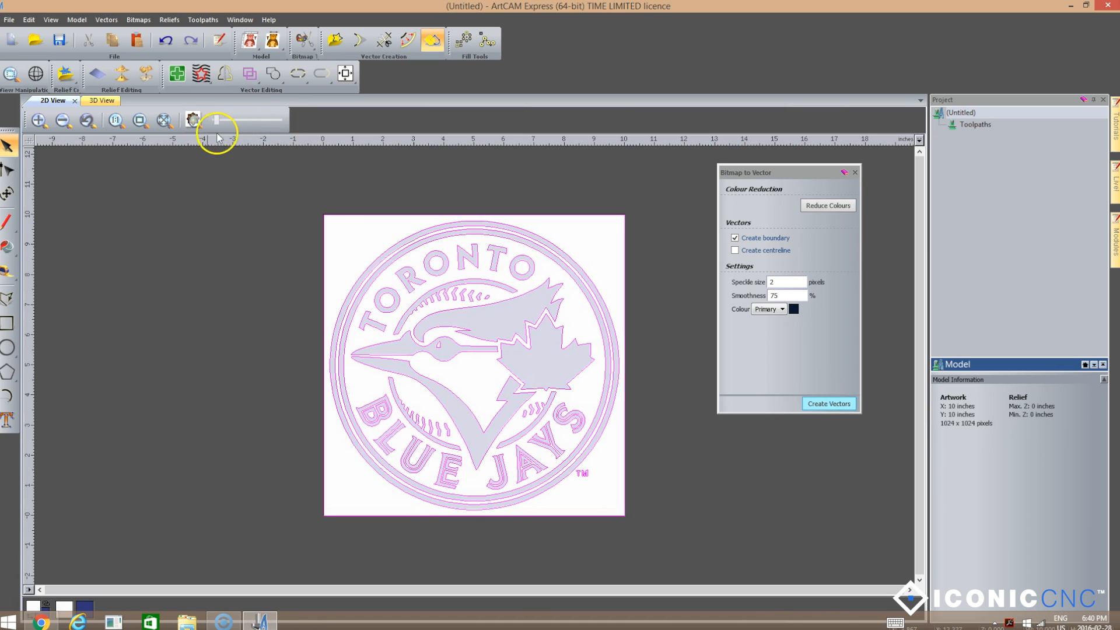
scroll(560, 396, up, 2)
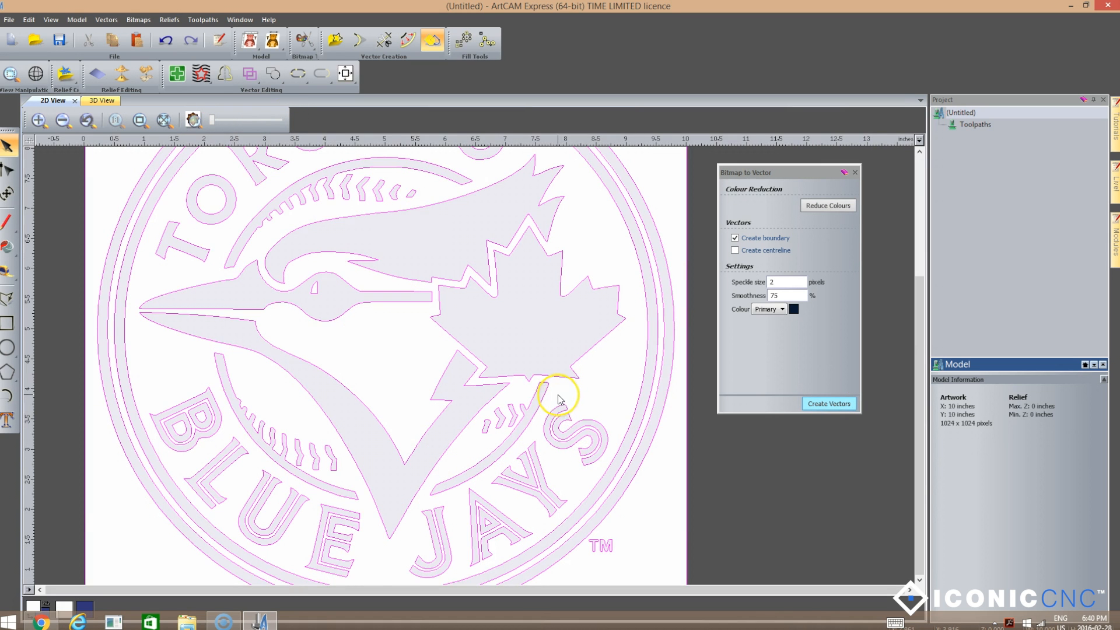
scroll(557, 394, up, 2)
scroll(527, 427, up, 2)
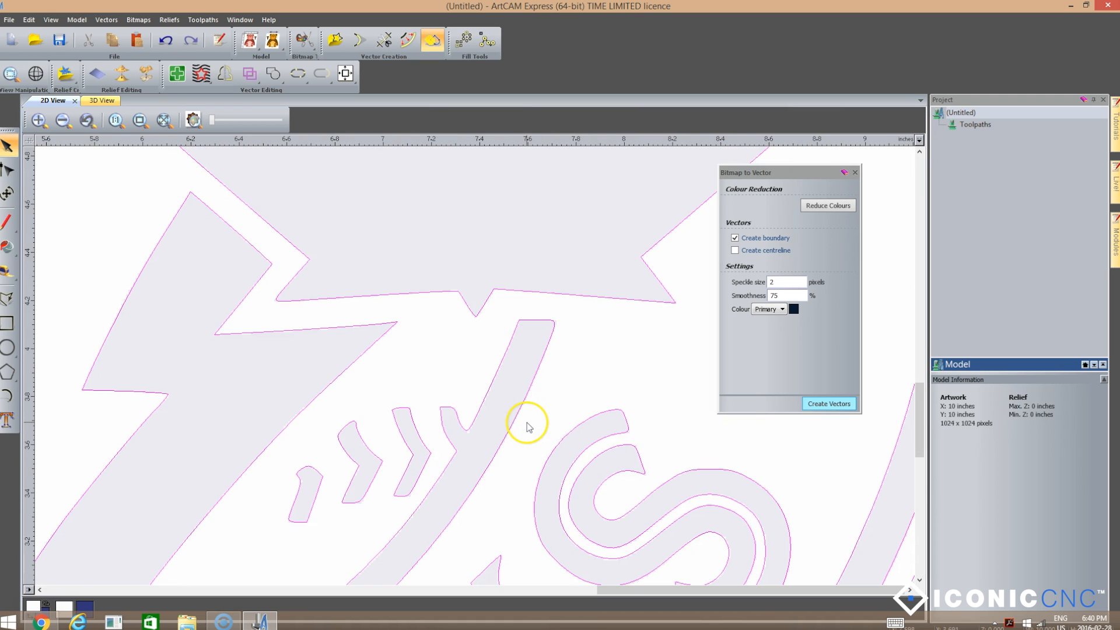
scroll(624, 465, down, 1)
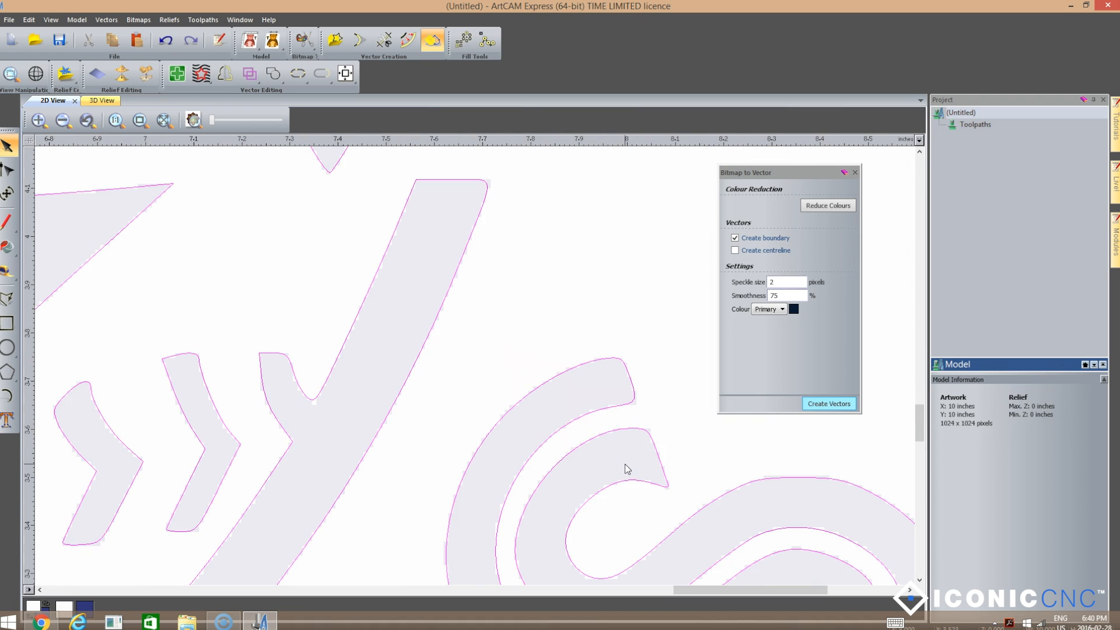
scroll(632, 452, down, 2)
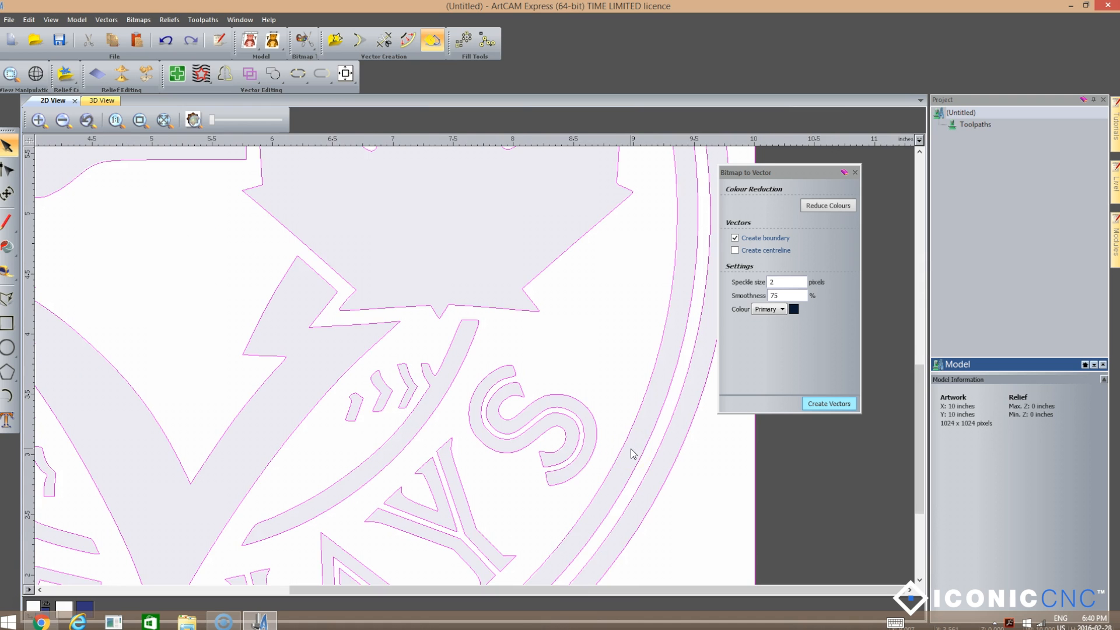
scroll(633, 453, down, 2)
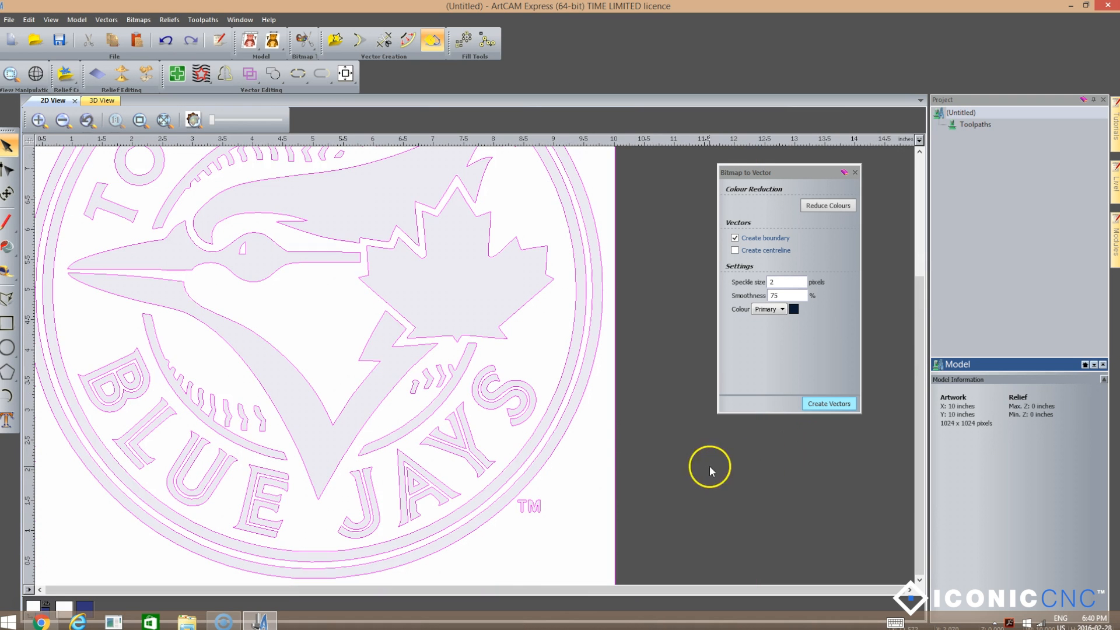
Copy the traced Blue Jays vectors and close the model without saving its changes
right_click(344, 383)
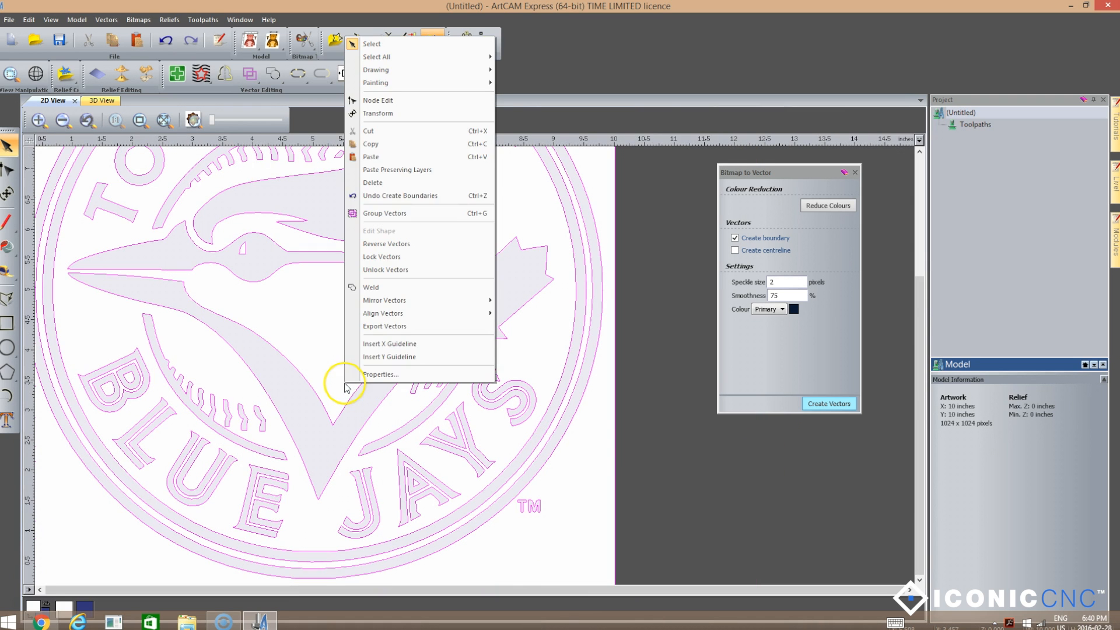
click(385, 147)
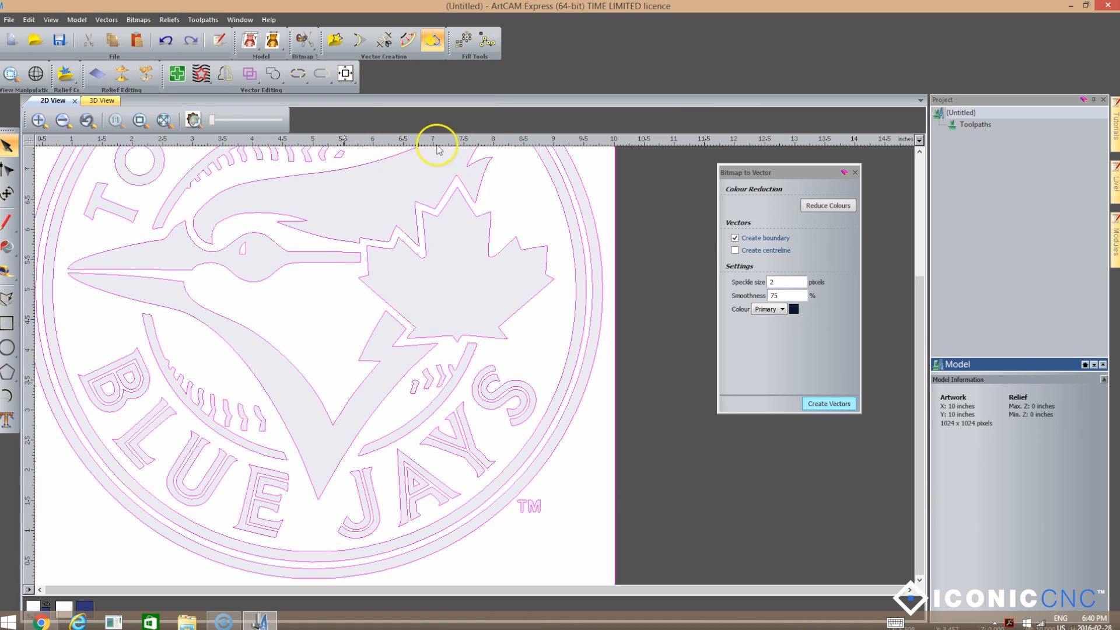
click(8, 19)
click(24, 59)
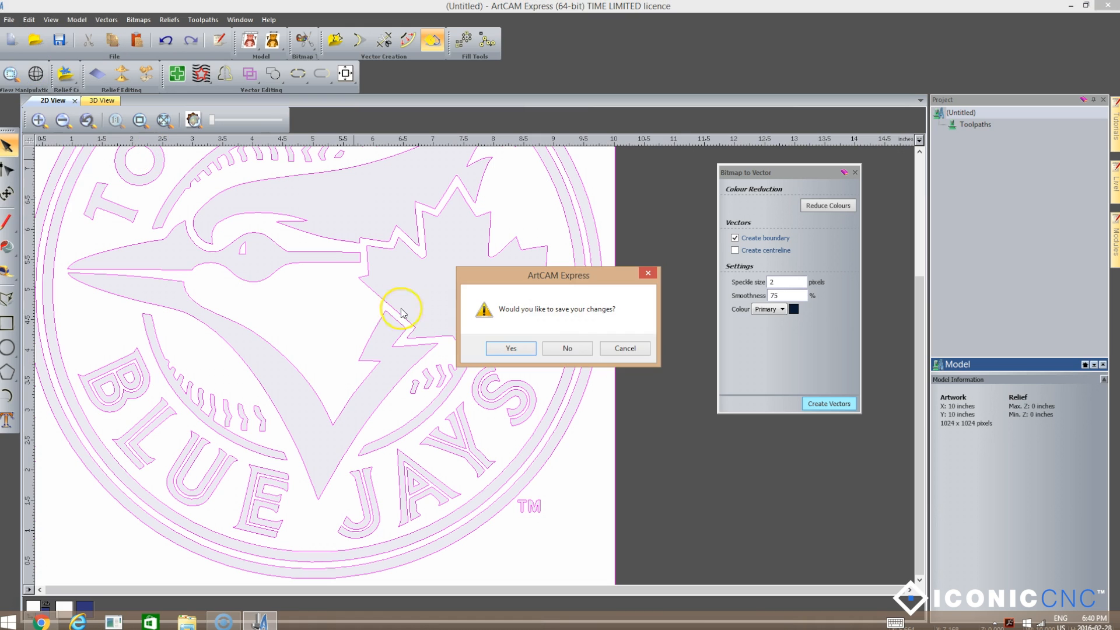
click(568, 349)
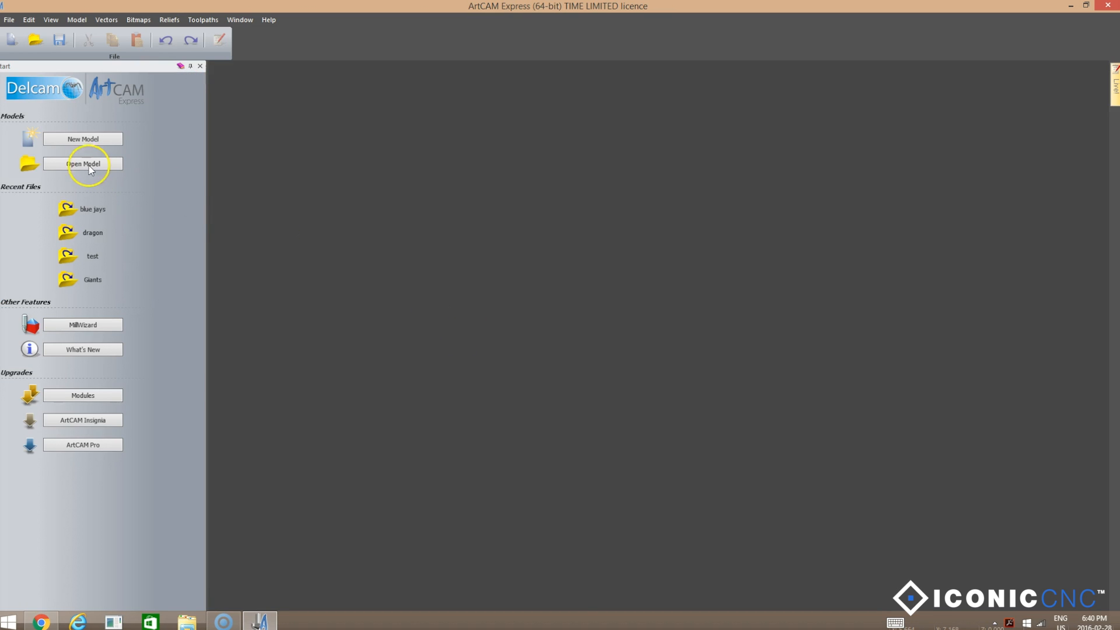
Create a 12 by 12 inch model, paste the copied Blue Jays vectors into it and centre them on the sheet
click(92, 141)
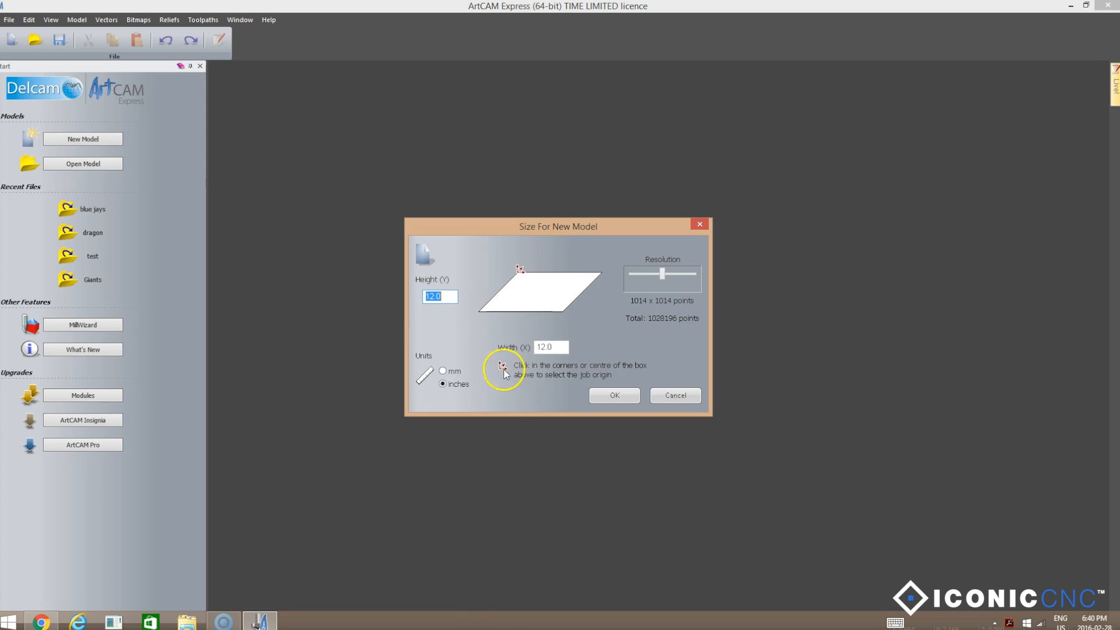
click(604, 401)
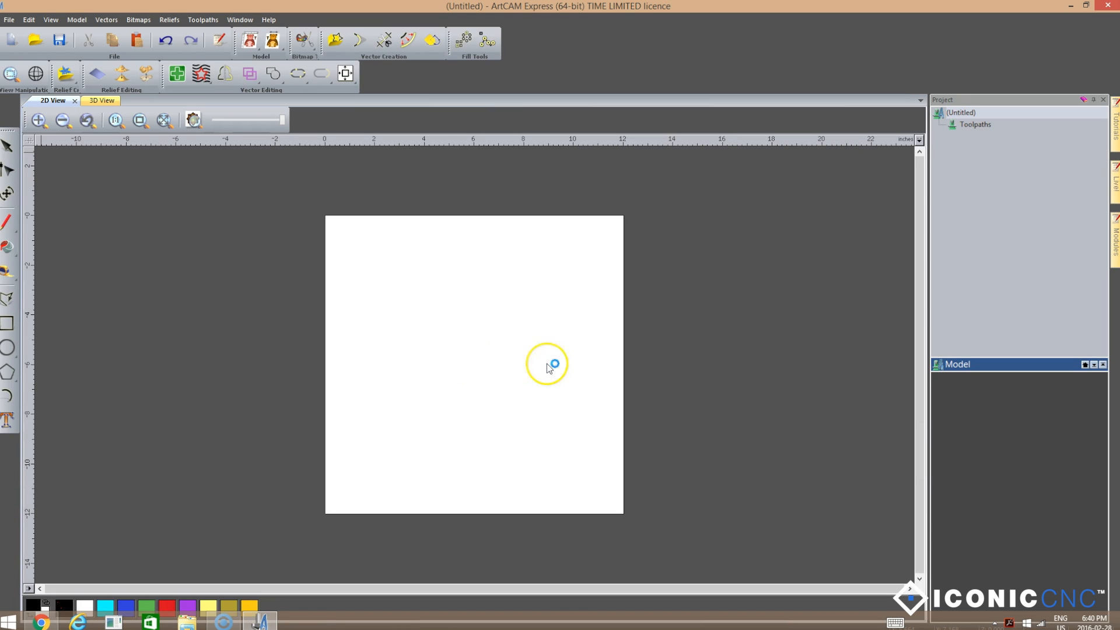
right_click(425, 370)
click(446, 420)
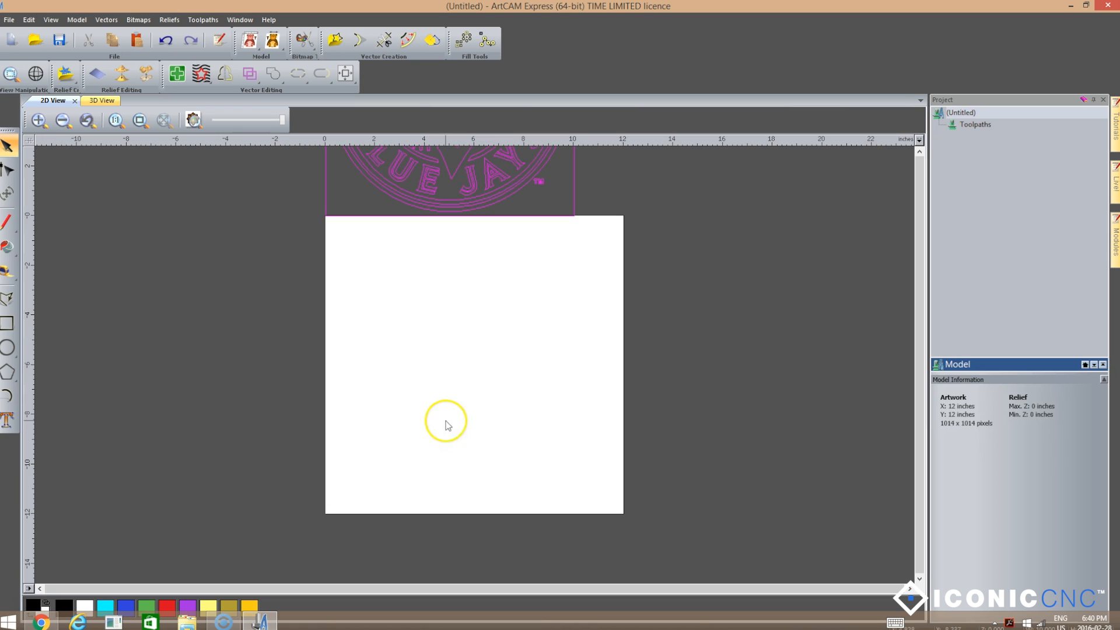
click(349, 76)
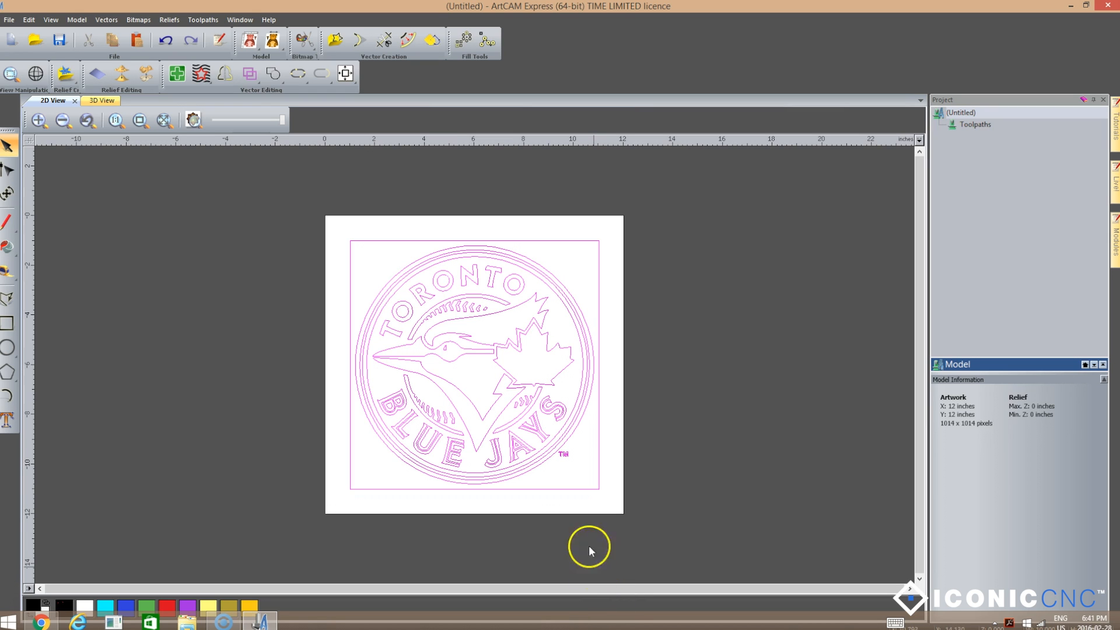
Delete the square border around the logo and the small TM mark beside the outer ring
click(563, 481)
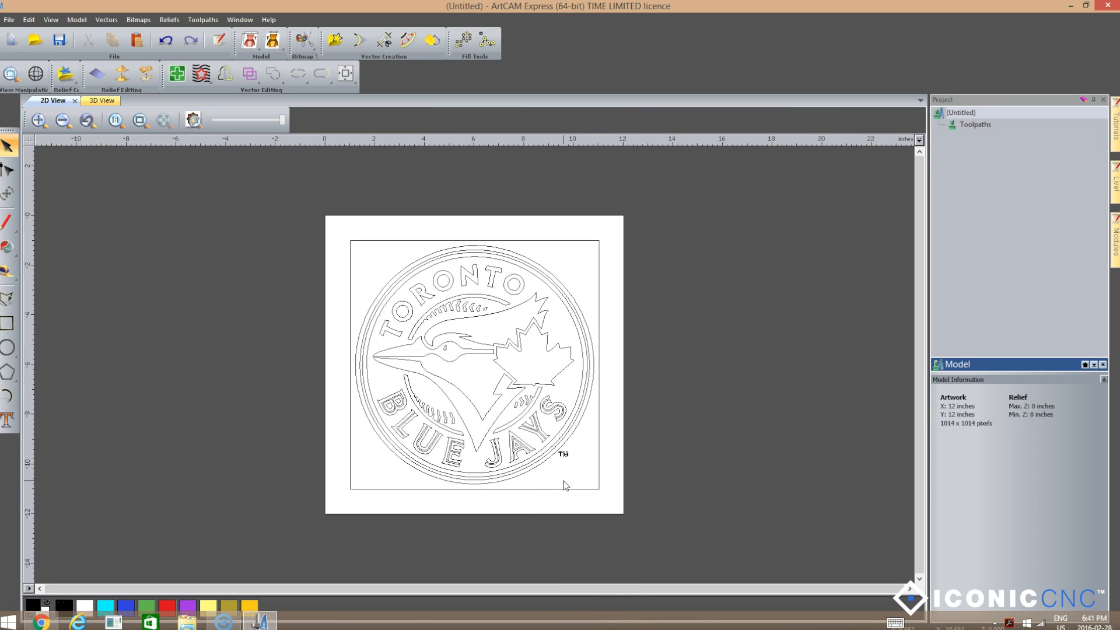
click(555, 489)
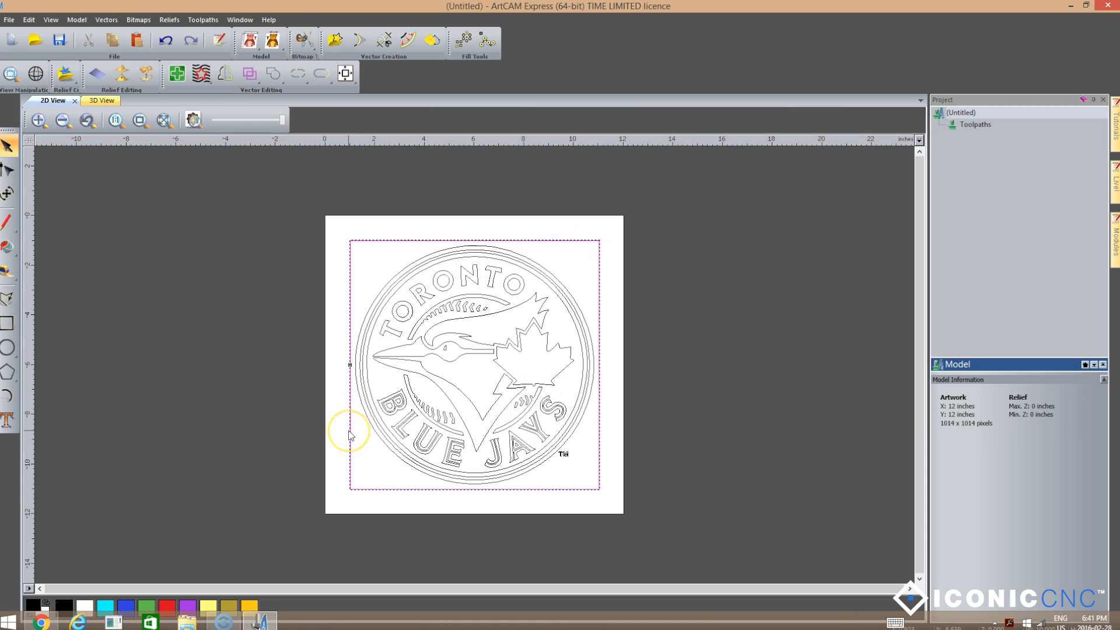
key(Delete)
click(507, 467)
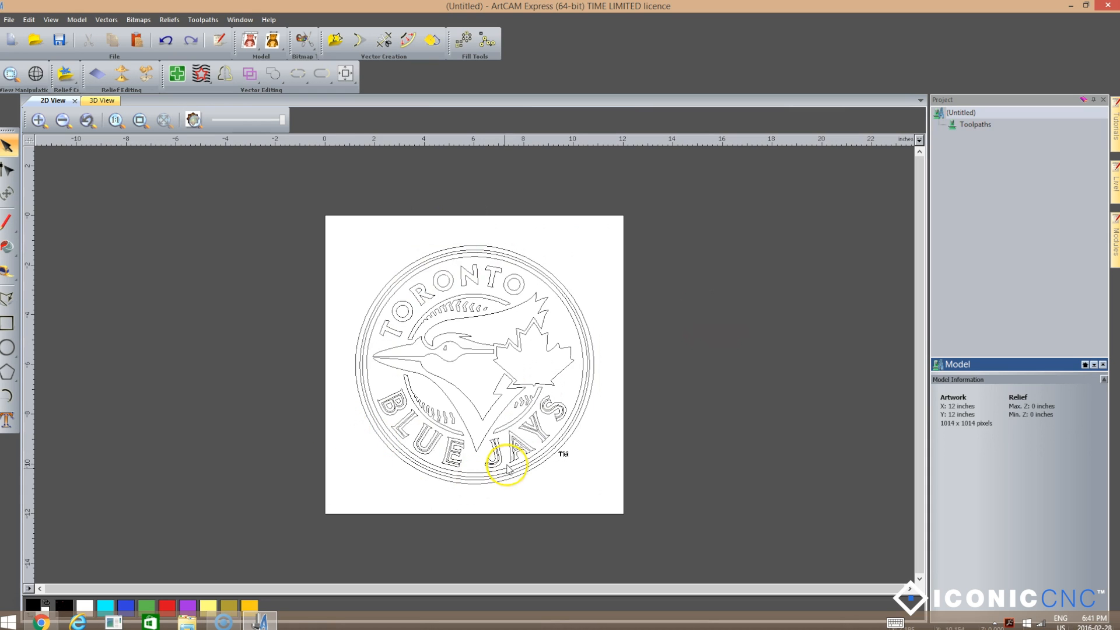
drag(554, 472, 586, 445)
key(Delete)
click(620, 477)
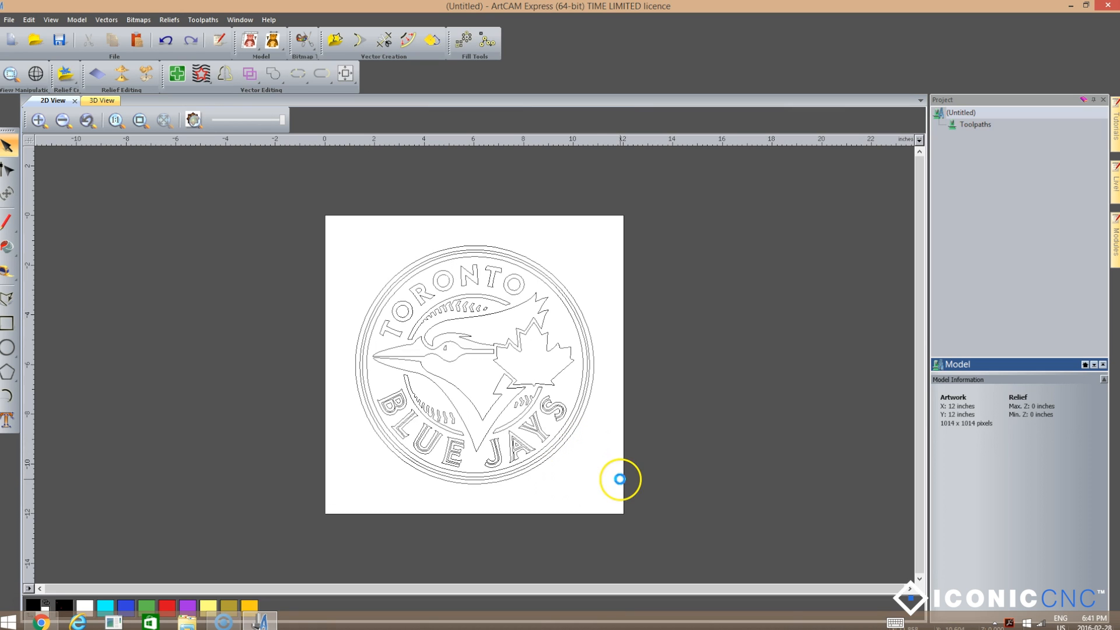
Start a V-Bit Carving toolpath for all the logo vectors, with the iCarver kit's 90 Degree V-Bit as the carving tool
drag(303, 225, 703, 508)
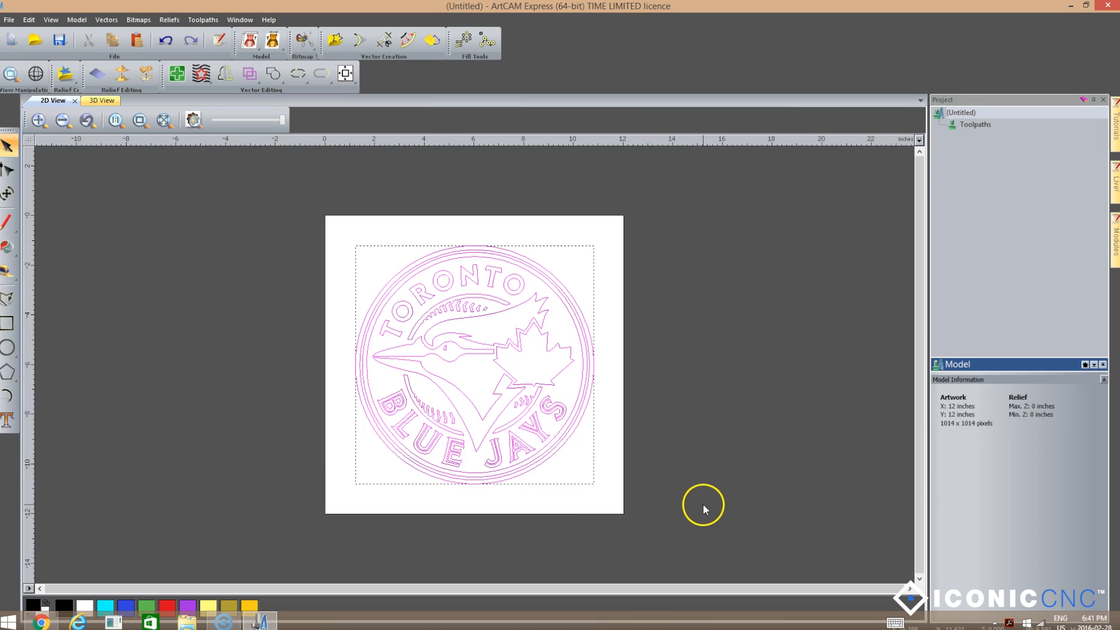
click(975, 125)
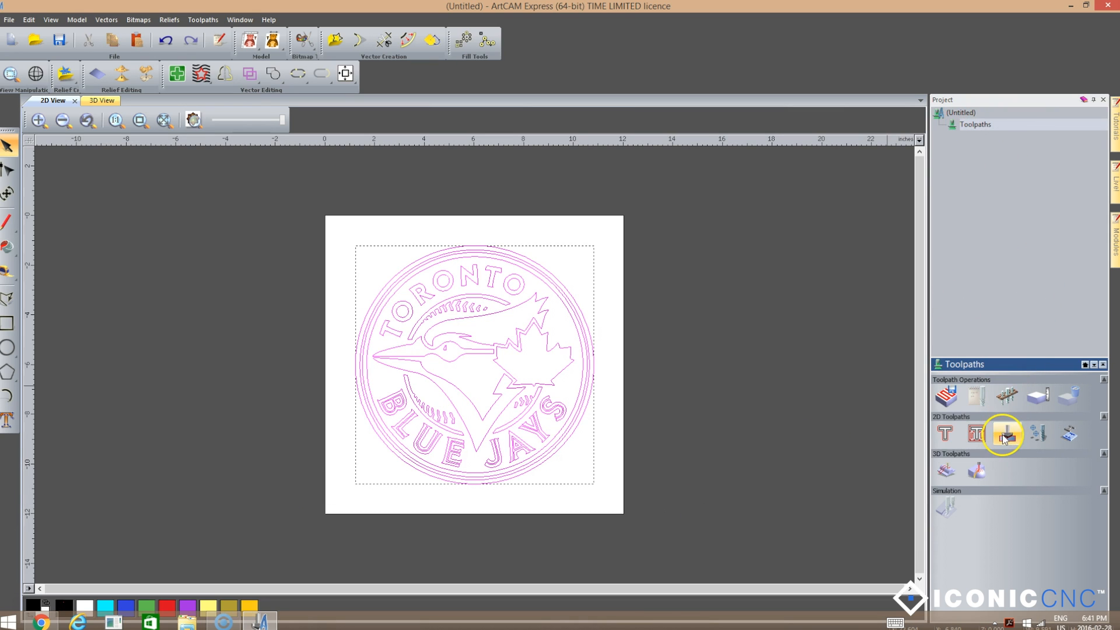
click(1007, 435)
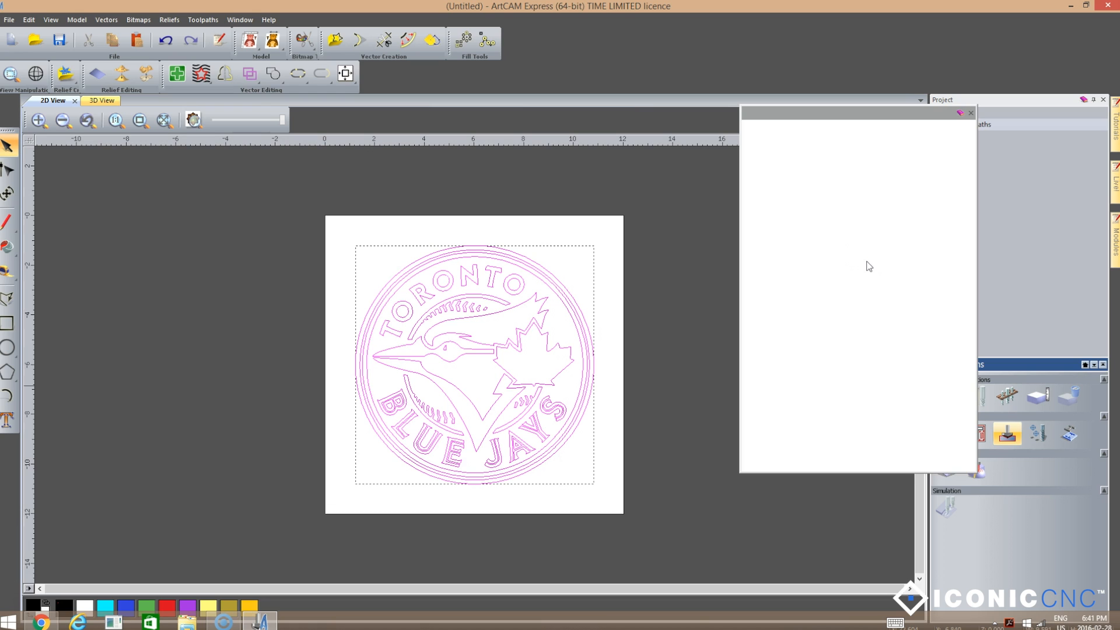
click(835, 196)
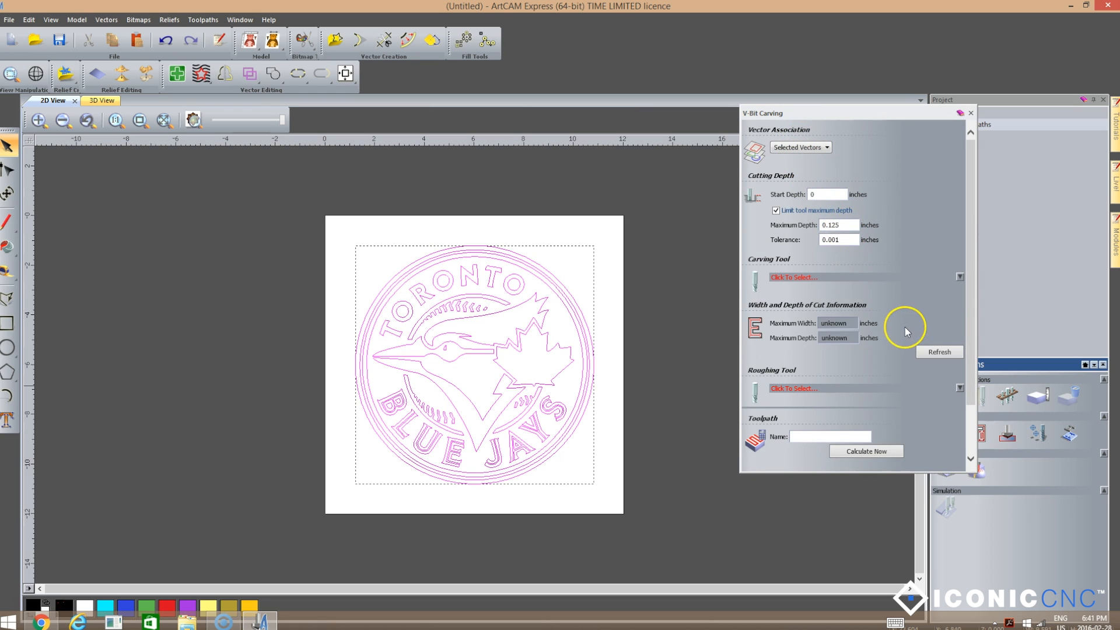
click(802, 282)
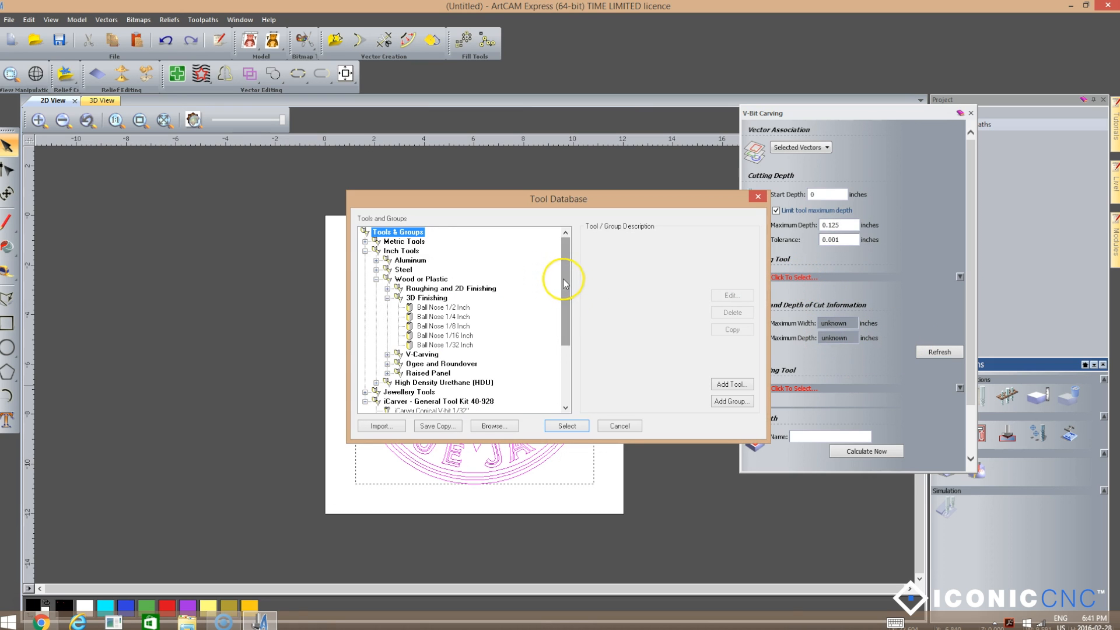
drag(562, 279, 562, 344)
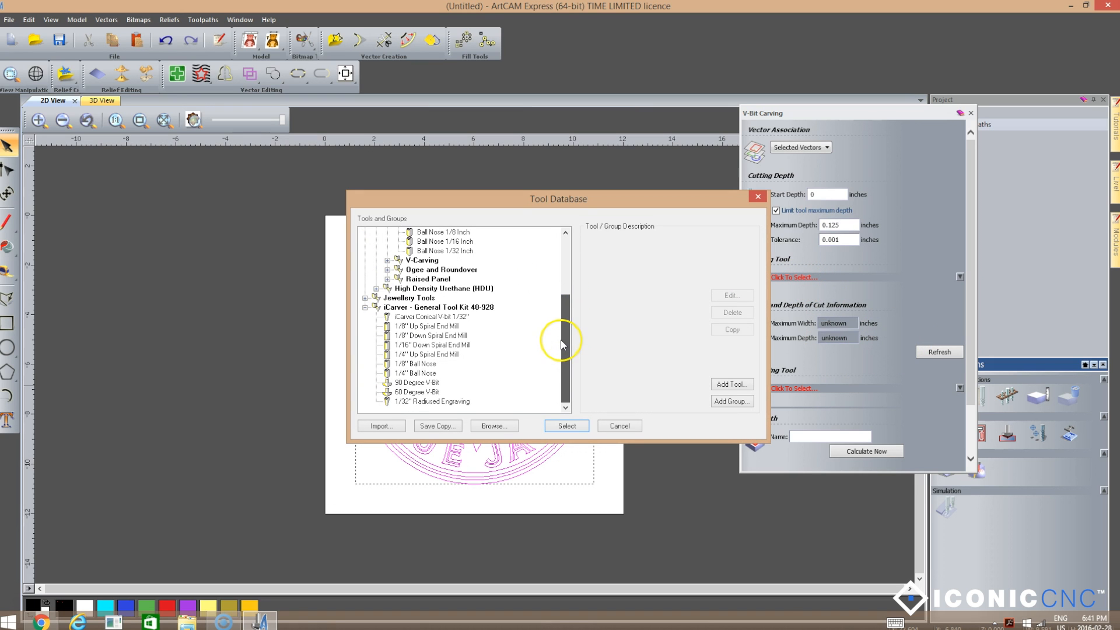
click(416, 382)
click(566, 426)
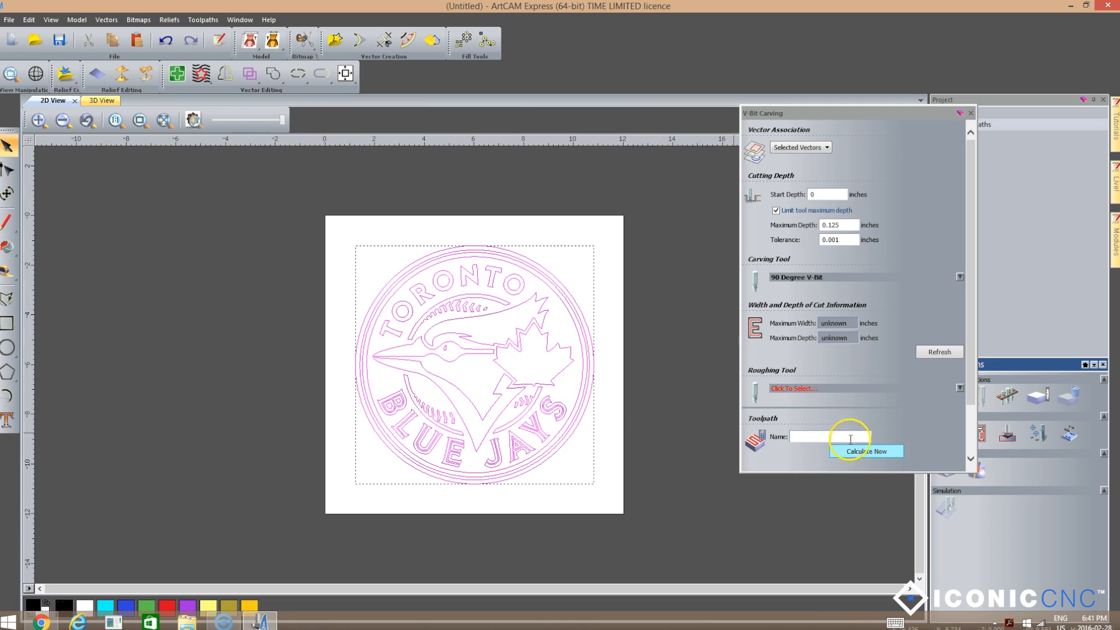
Define the material for the V-Bit Carving toolpath with a thickness of 0.75 inches
drag(971, 385, 962, 440)
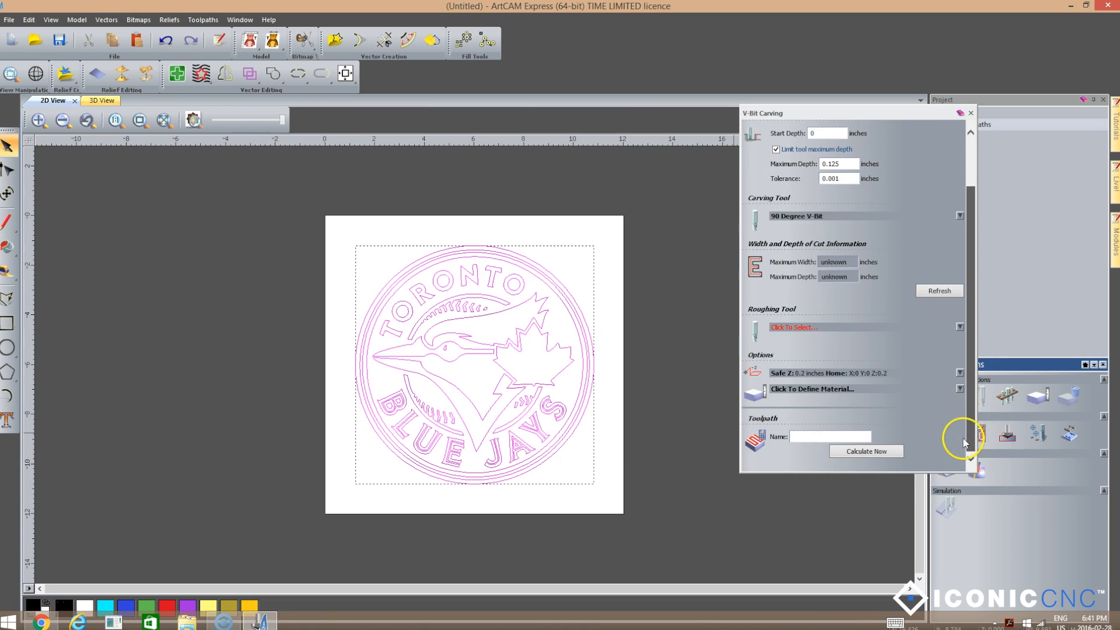
click(959, 388)
click(916, 262)
key(BackSpace)
text(75)
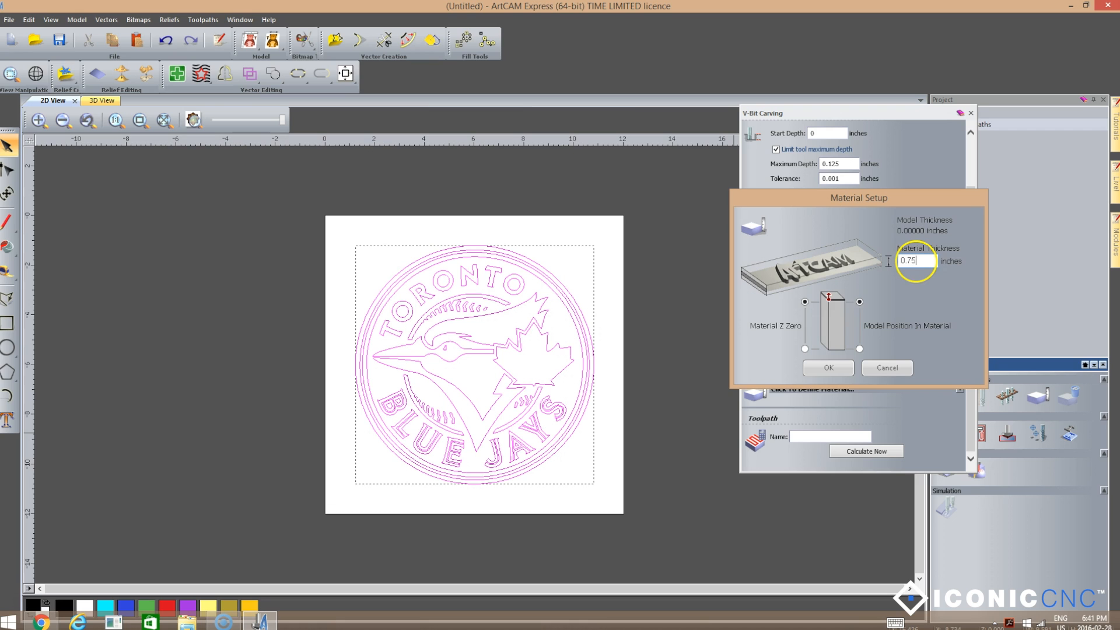
click(829, 367)
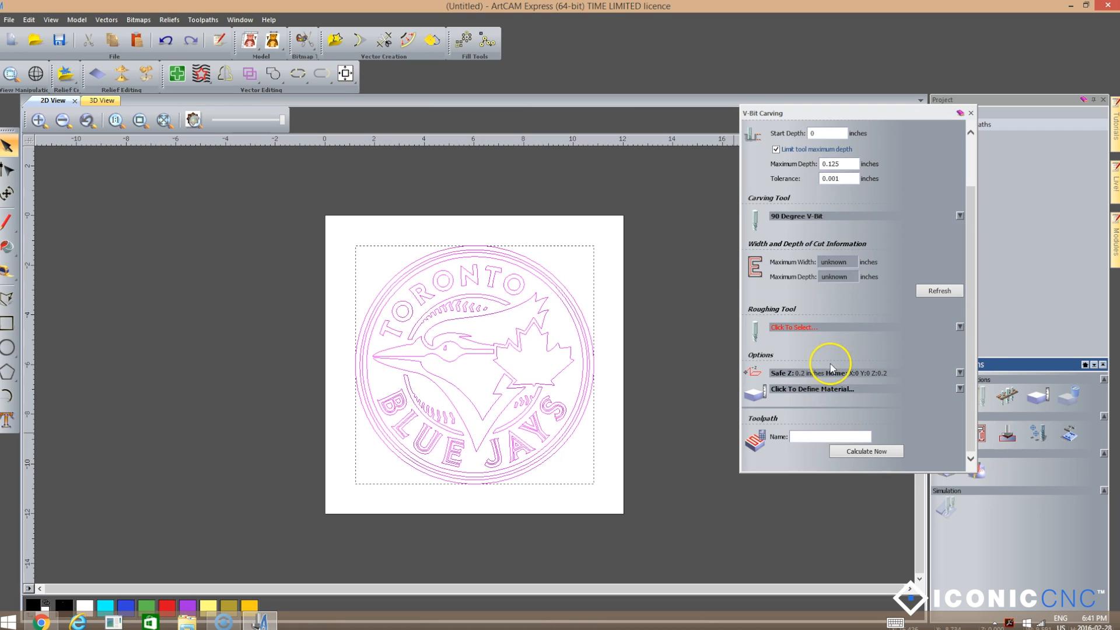
Calculate the V-Bit Carving toolpath and simulate the carving on the 3D block
click(862, 455)
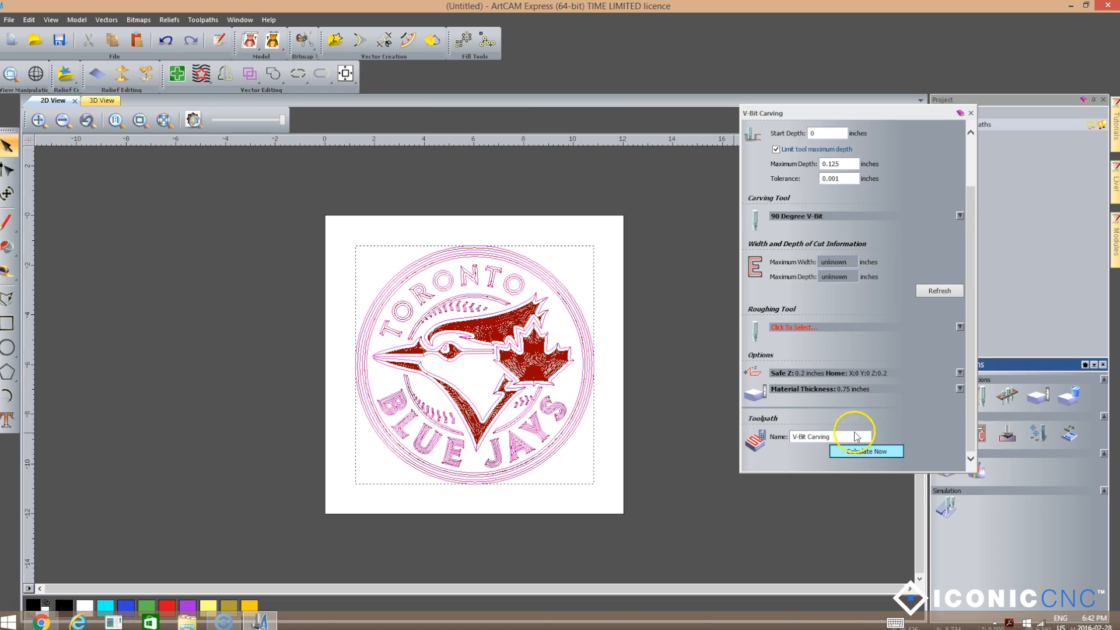
click(971, 113)
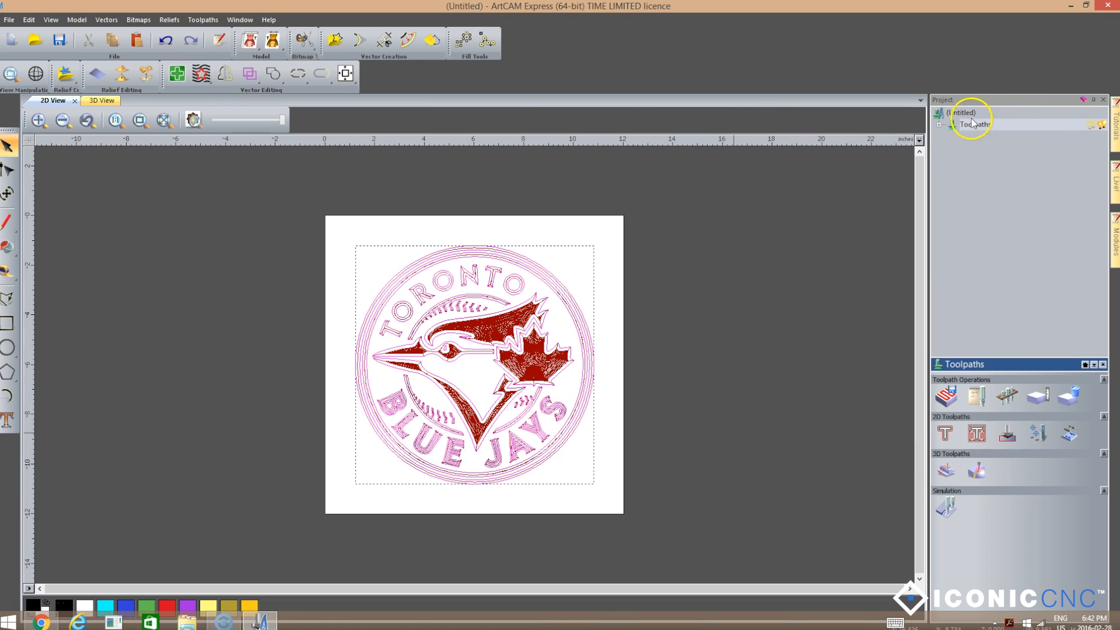
click(942, 508)
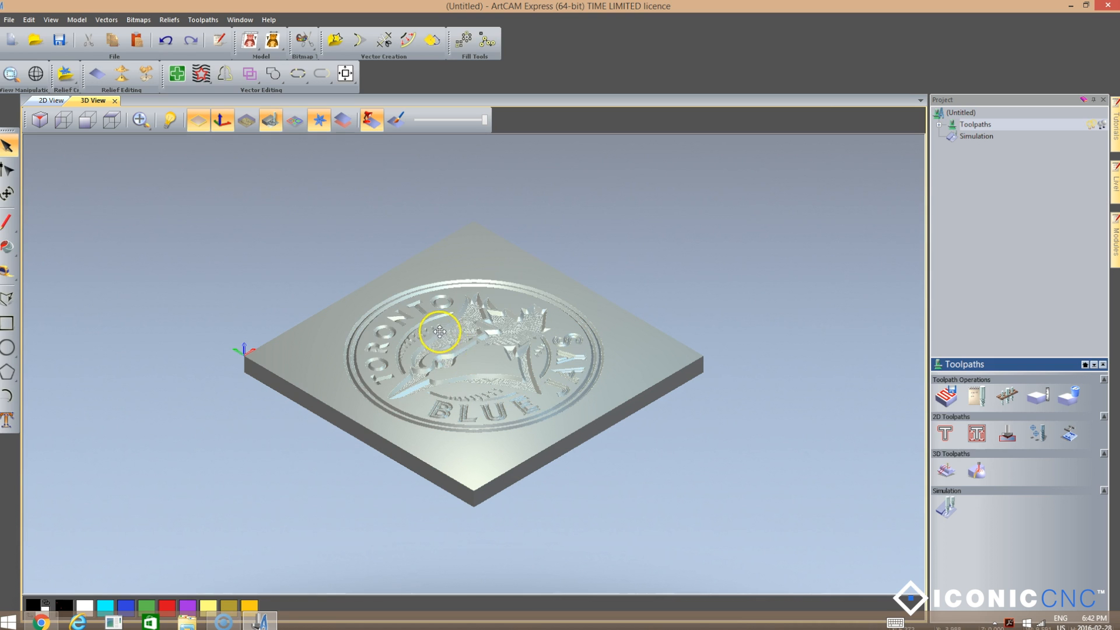
Examine the simulated carving from above, especially the pocket floors of the maple leaf and the bird's head
scroll(490, 367, up, 5)
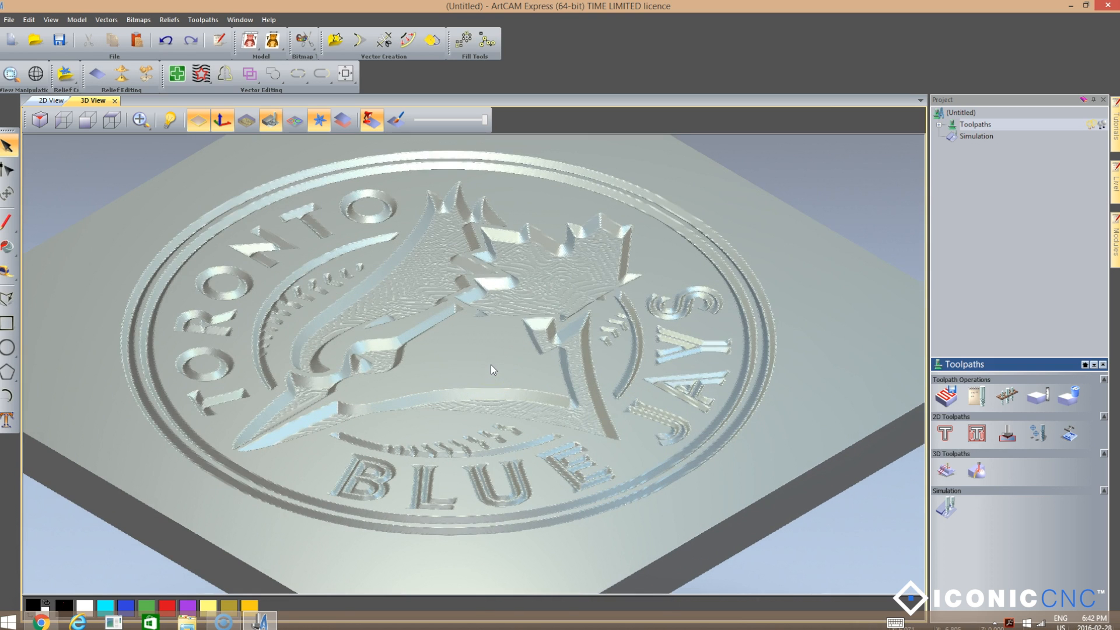
drag(524, 297, 472, 451)
scroll(472, 451, down, 3)
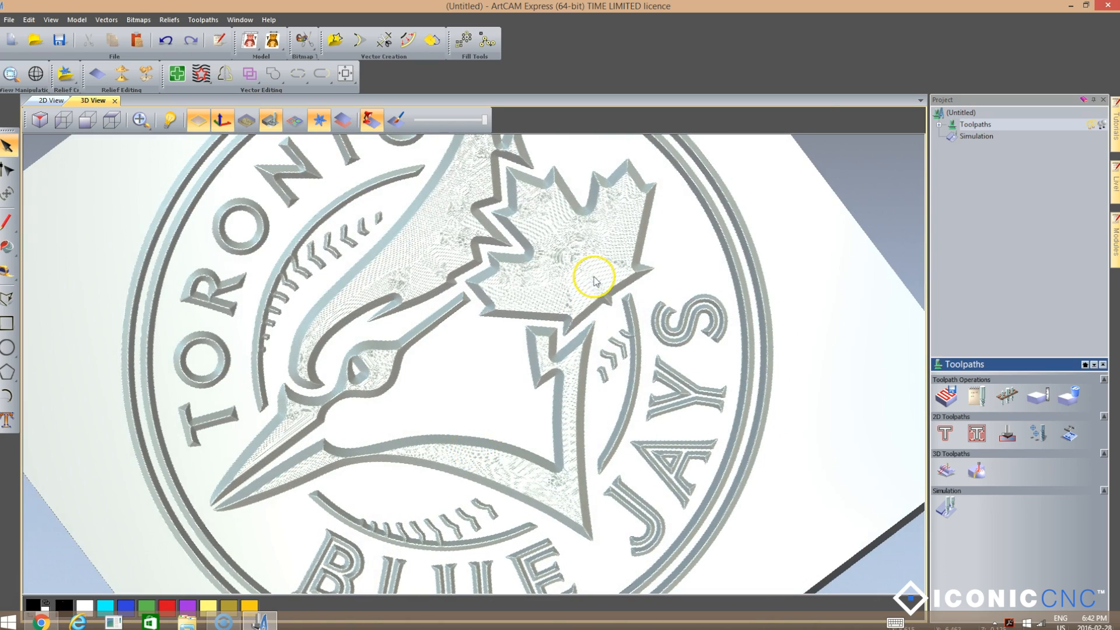
scroll(549, 263, up, 4)
scroll(549, 262, up, 2)
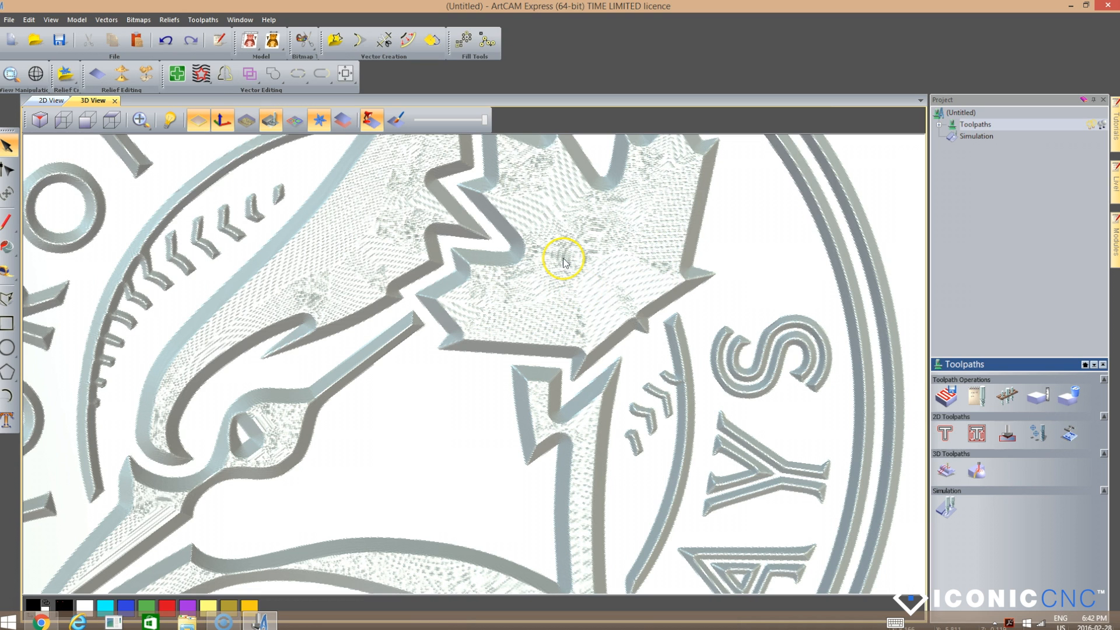
scroll(565, 257, down, 3)
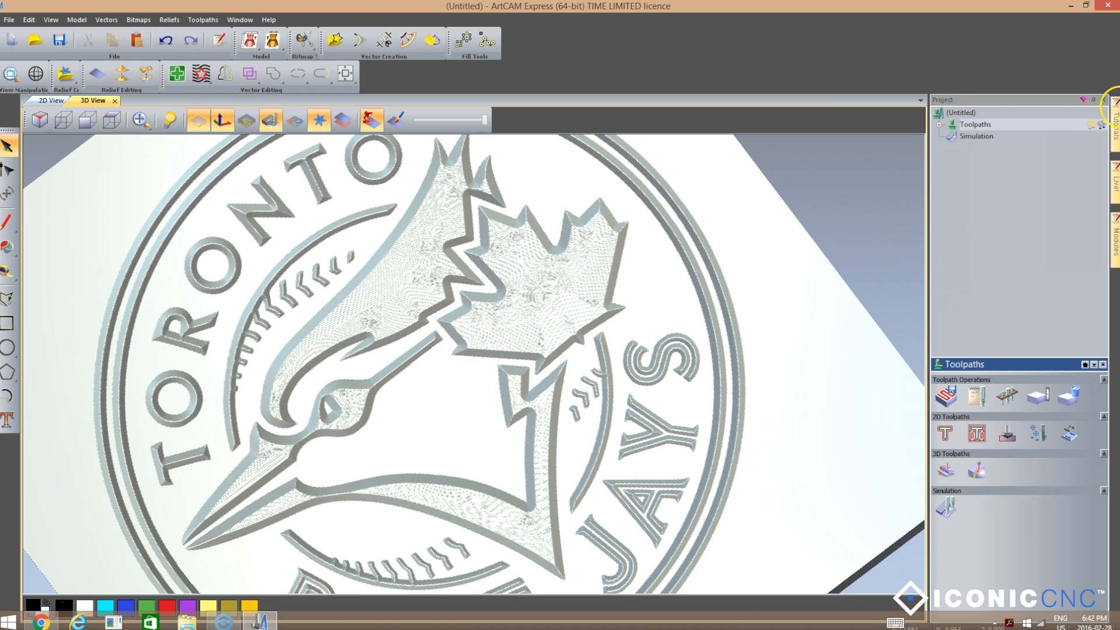
Reopen the V-Bit Carving toolpath and assign the 1/8" Up Spiral End Mill as its roughing tool
click(939, 125)
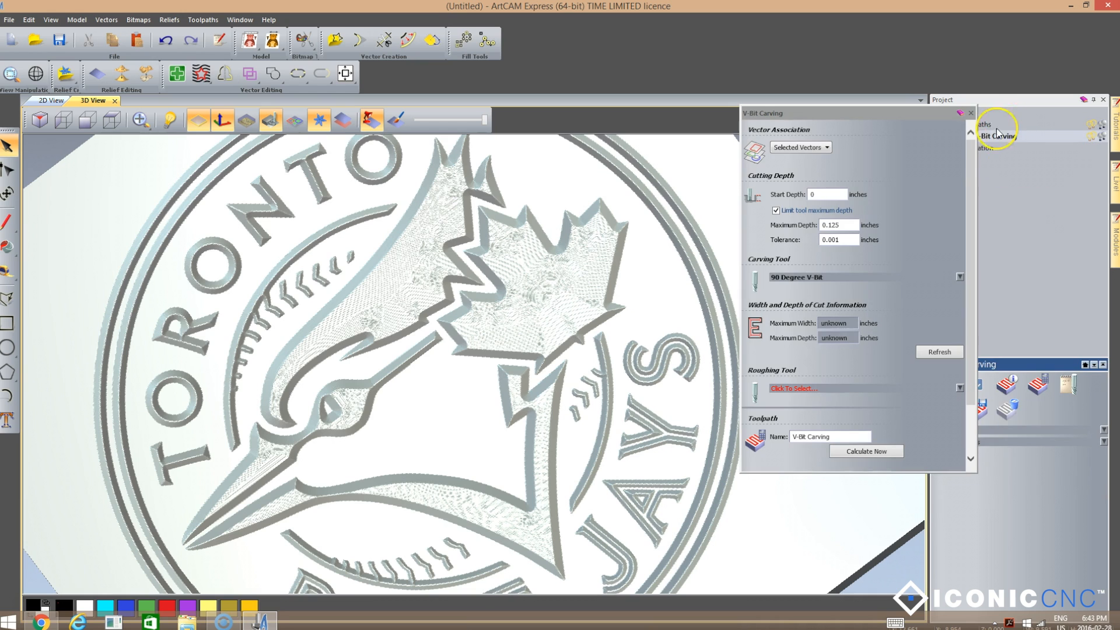
drag(971, 167, 965, 232)
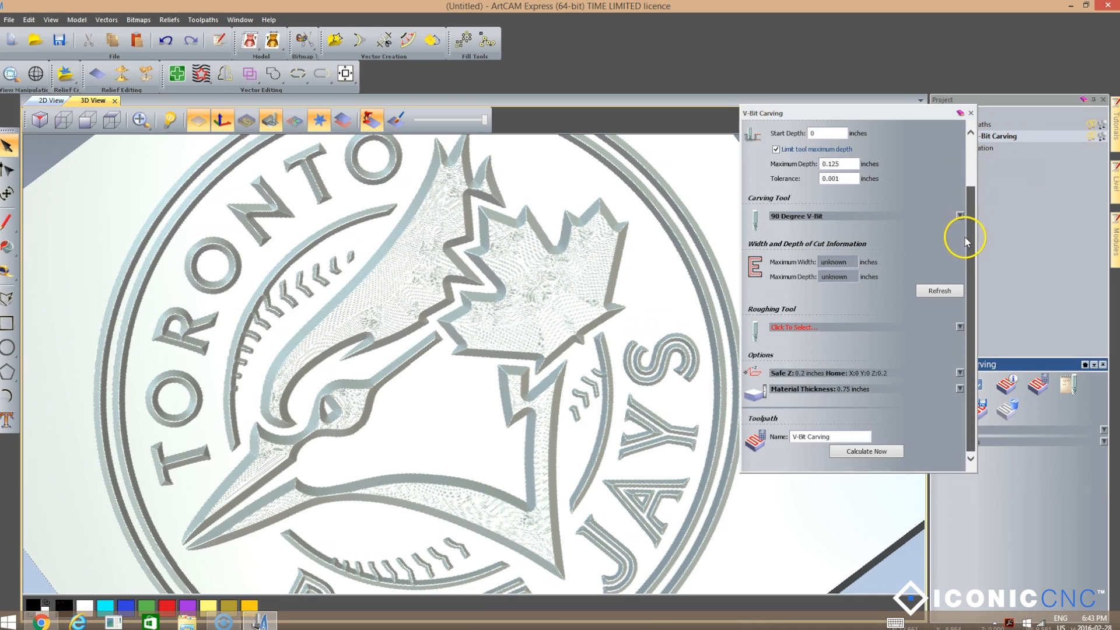
click(792, 325)
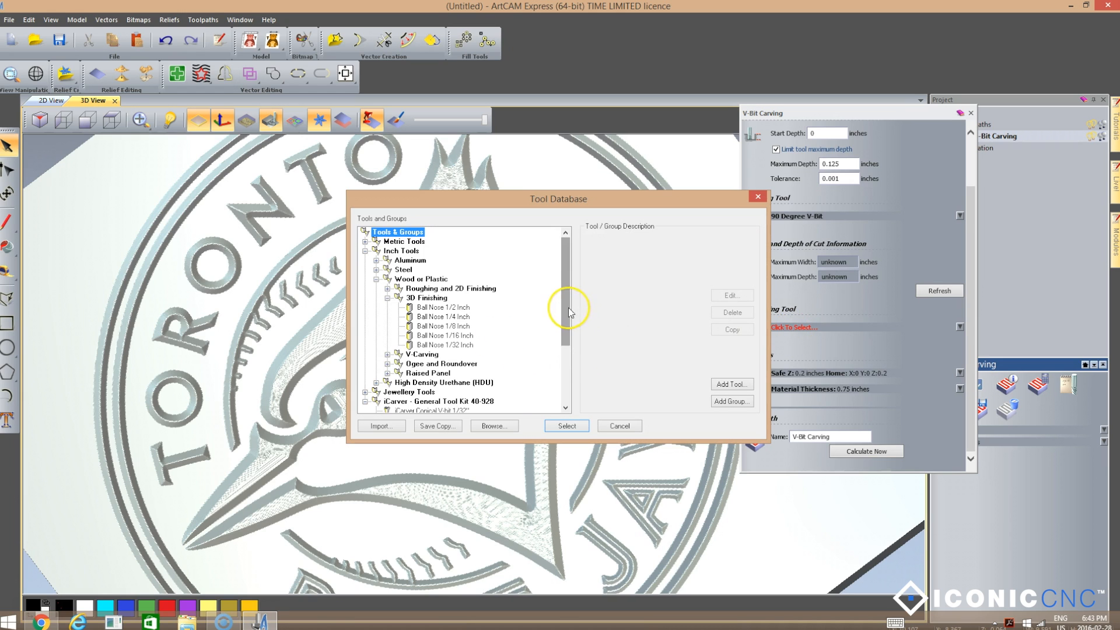
drag(565, 310, 563, 371)
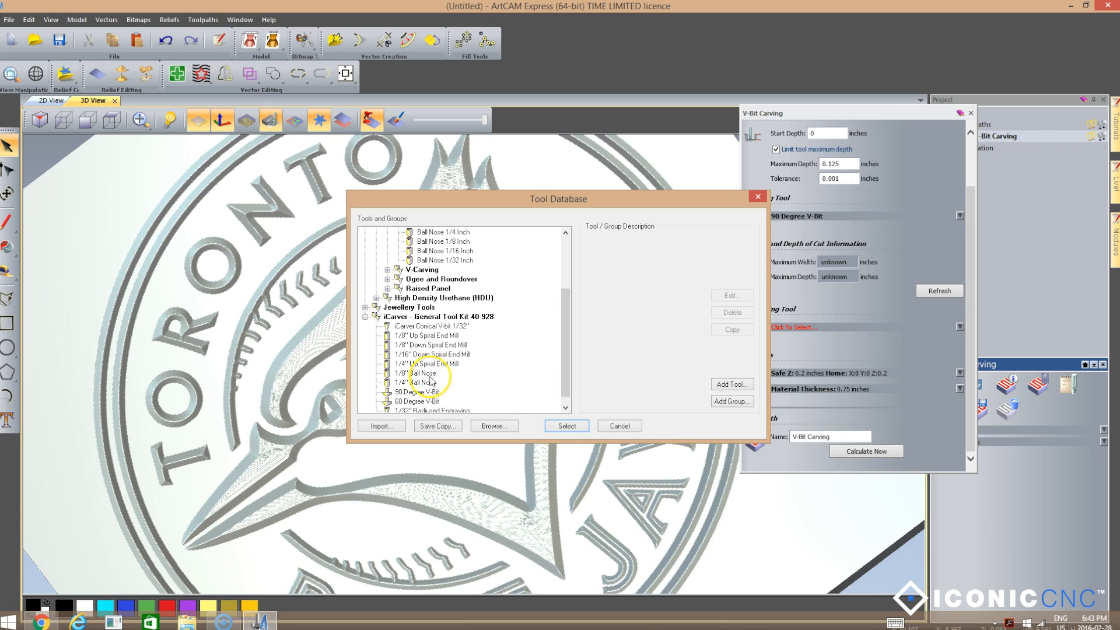
click(426, 337)
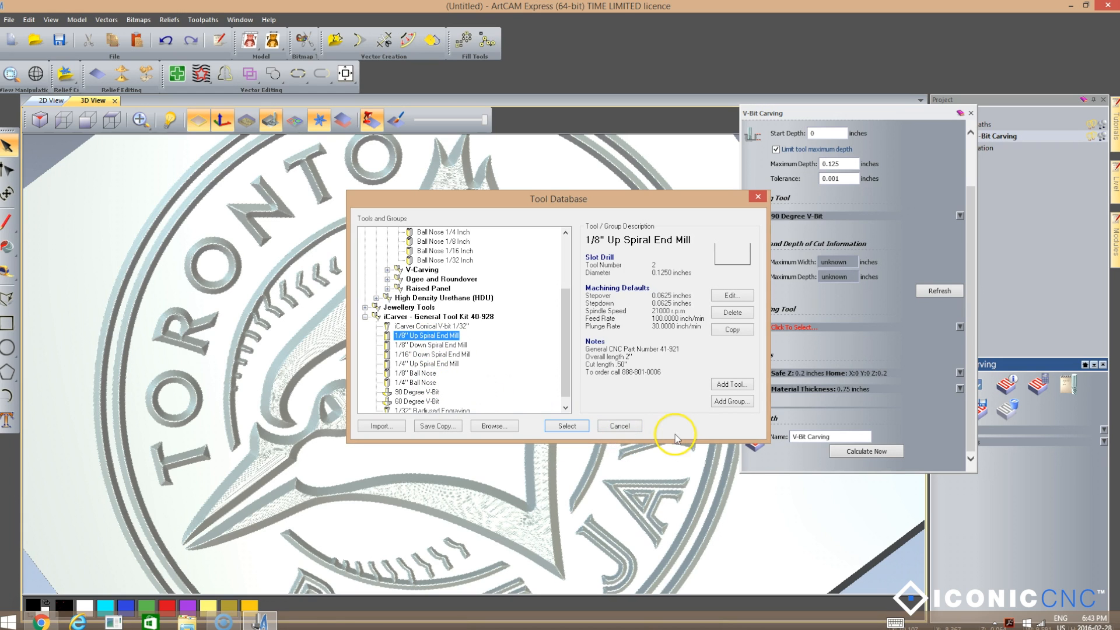
click(566, 426)
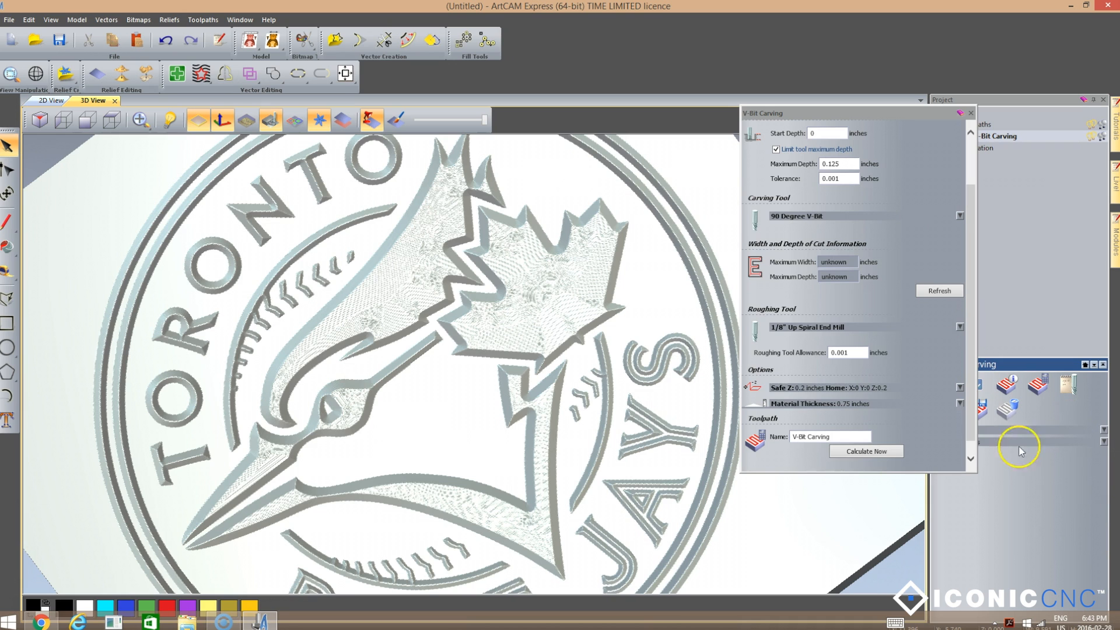
Recalculate the V-Bit Carving toolpath with its roughing pass and simulate all the toolpaths on the 3D block
click(859, 452)
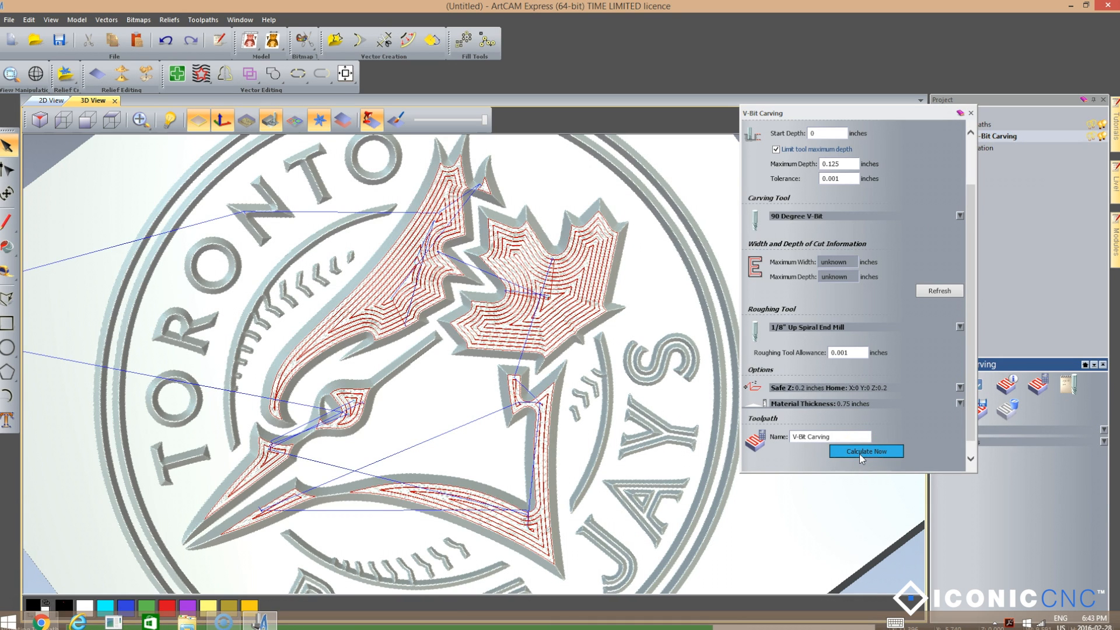
click(970, 113)
click(983, 149)
click(979, 387)
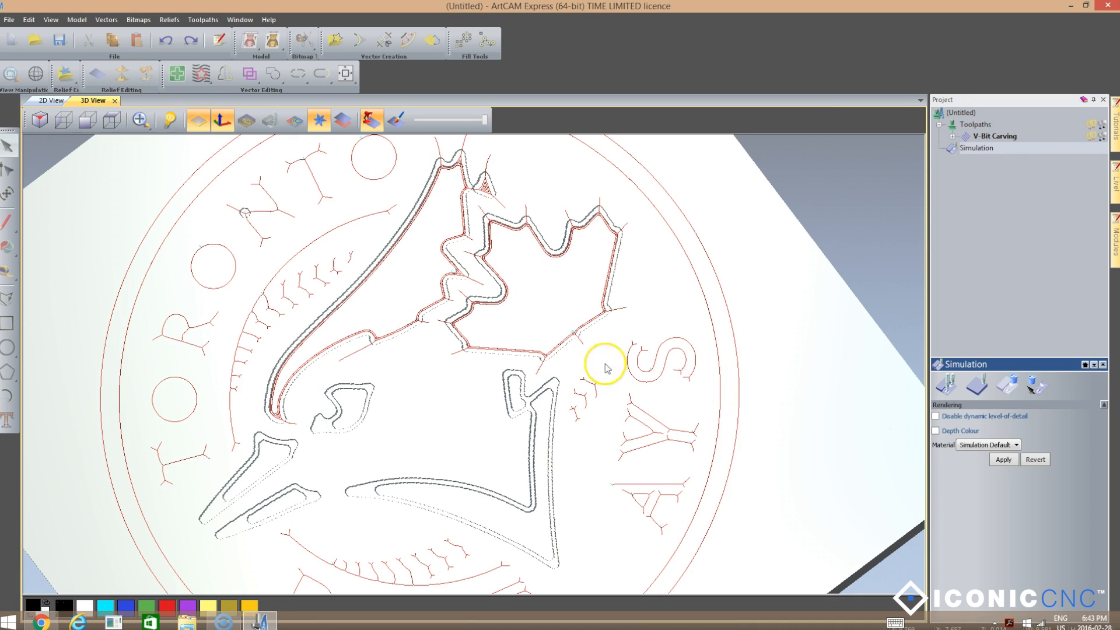
click(525, 284)
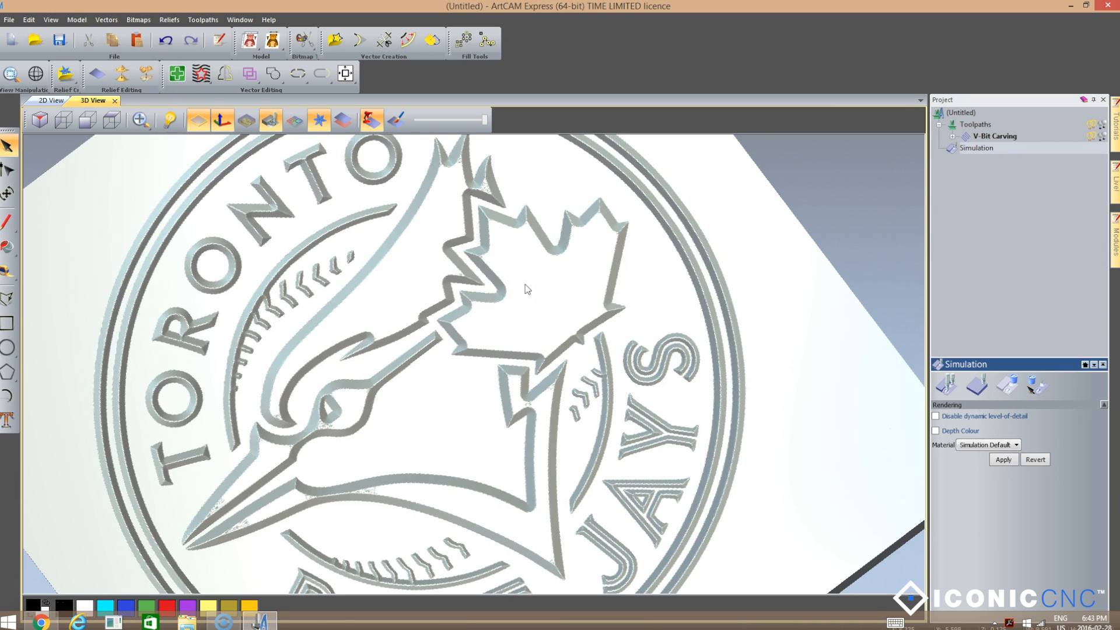
Examine the simulated pocket floors and edges around the maple leaf and the bird's head, then the whole carved logo
scroll(525, 283, up, 5)
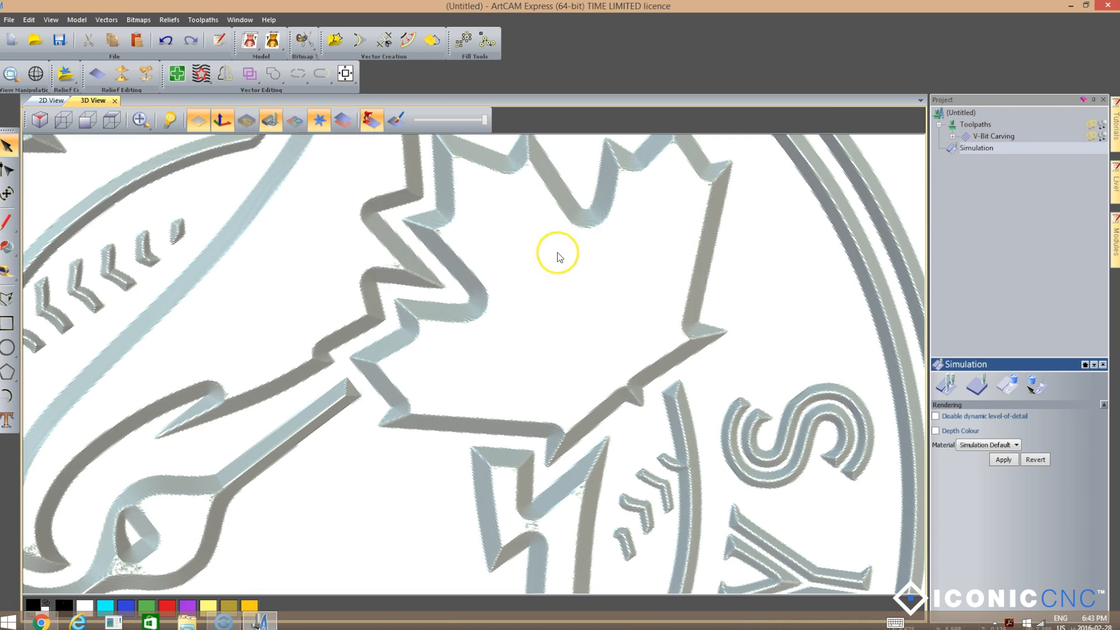
scroll(508, 266, down, 3)
scroll(511, 269, down, 4)
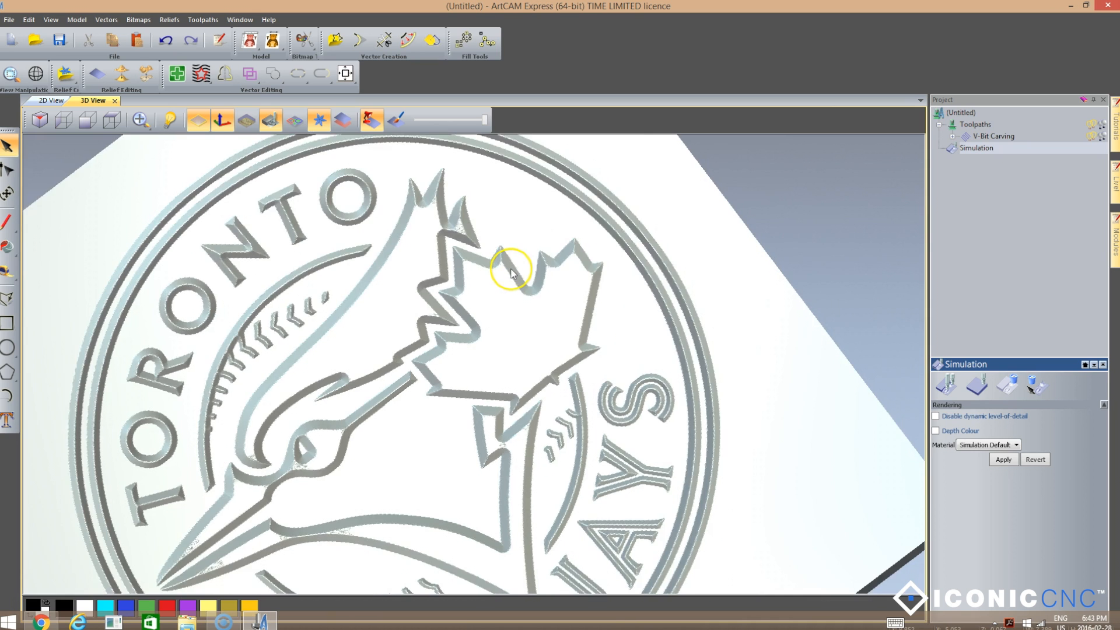
scroll(501, 430, up, 5)
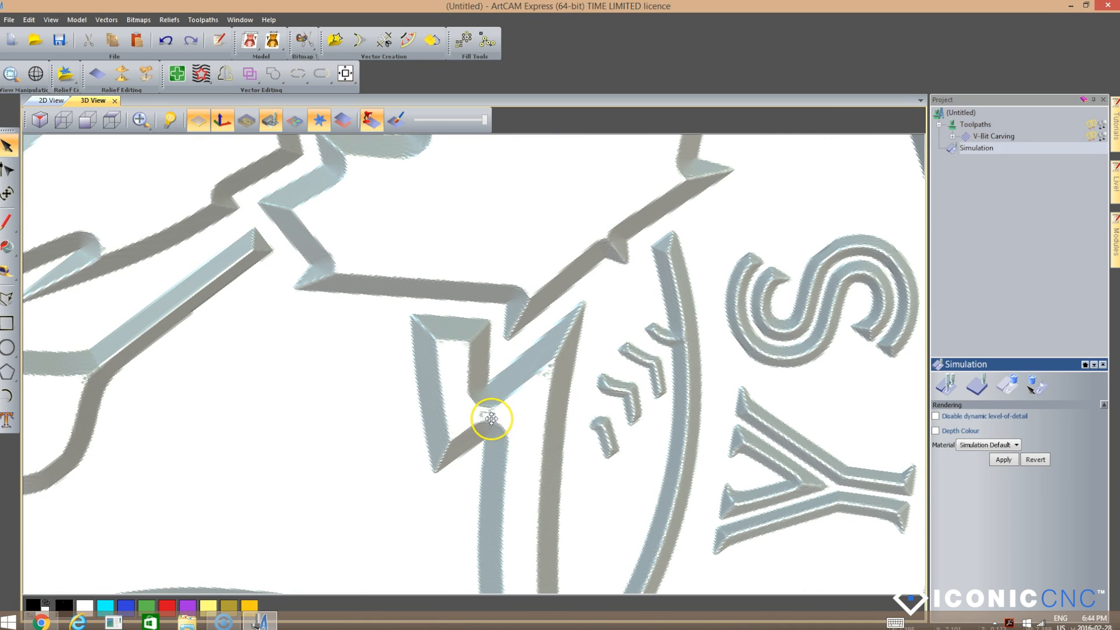
scroll(491, 415, down, 3)
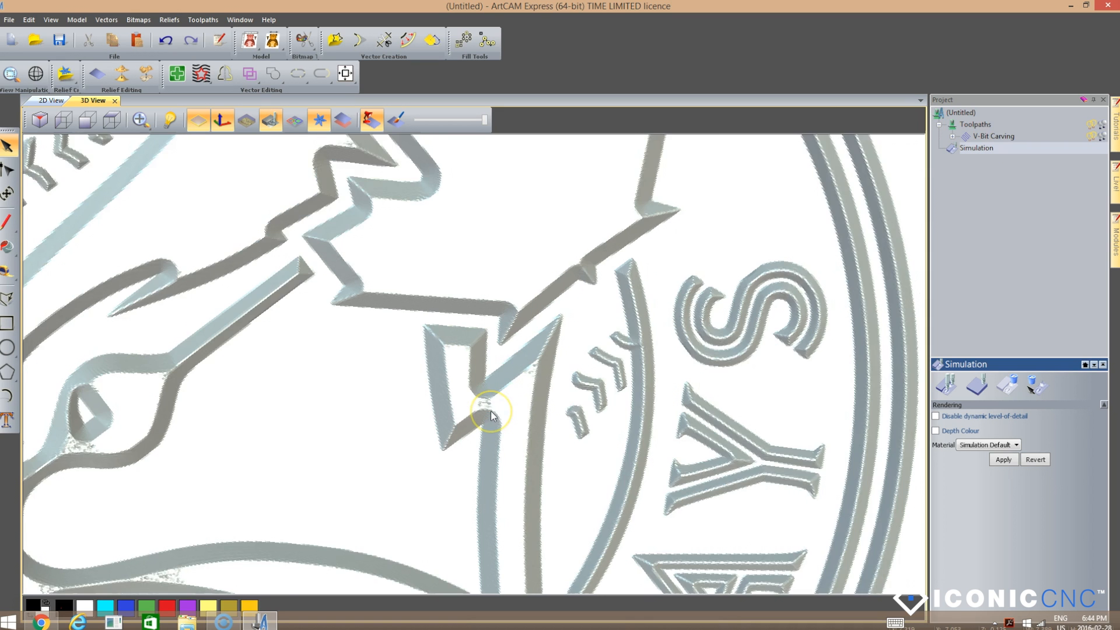
scroll(492, 416, down, 1)
scroll(491, 410, down, 2)
scroll(472, 356, down, 1)
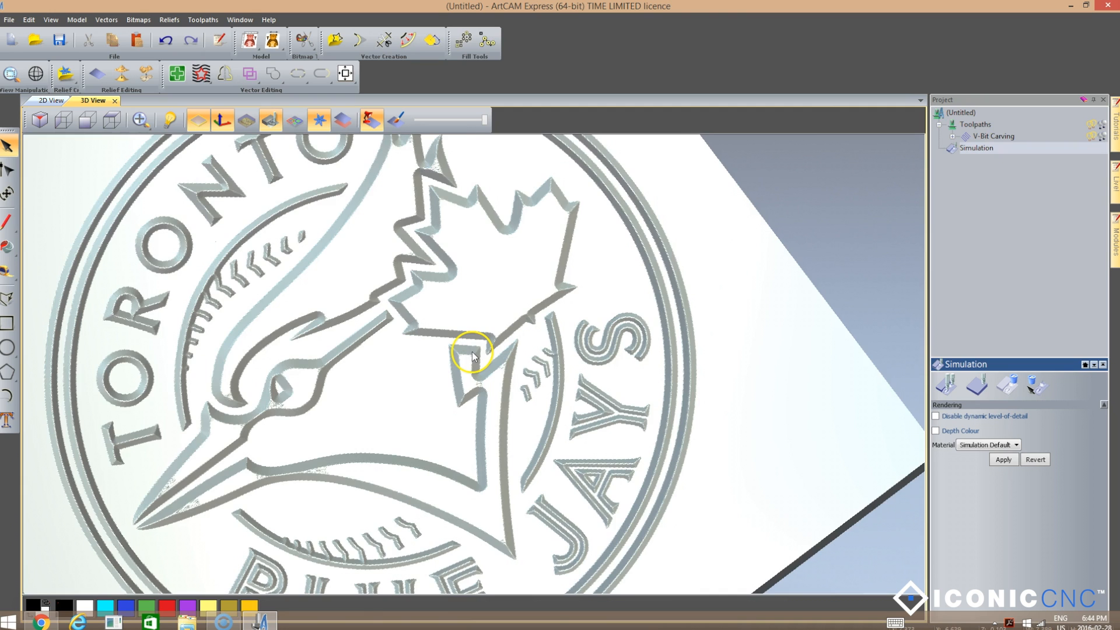
scroll(472, 355, down, 1)
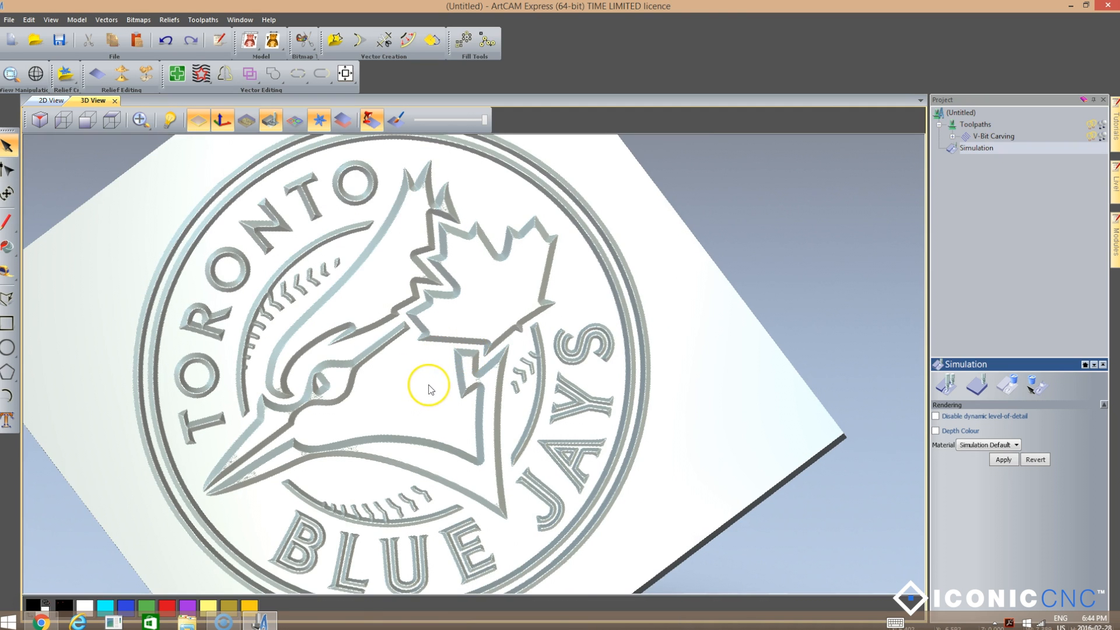
scroll(429, 382, down, 1)
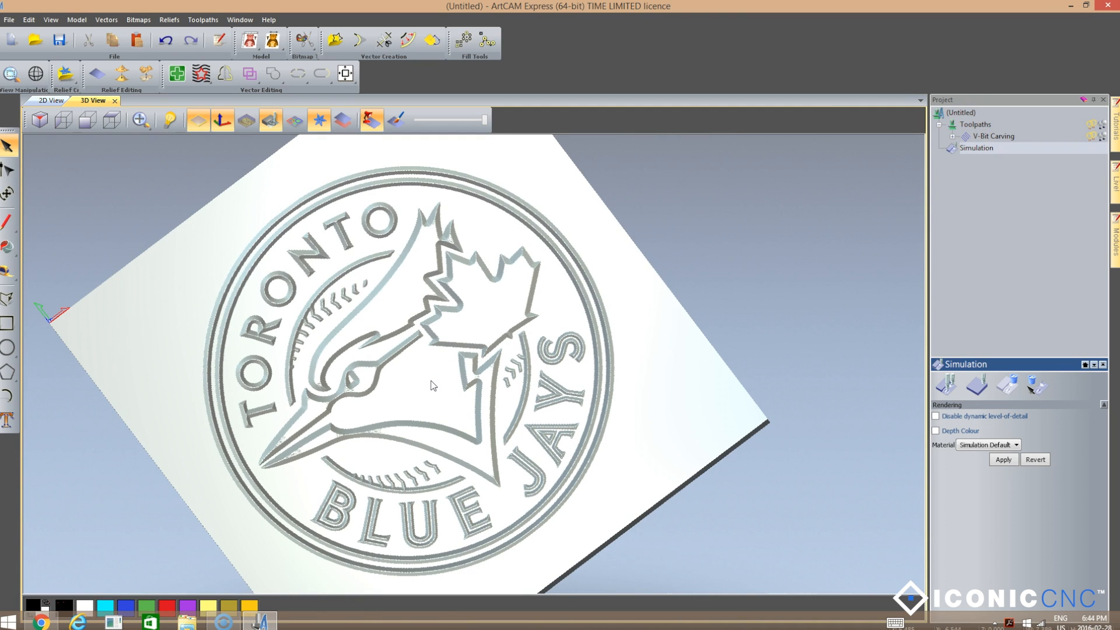
Save the 1/8" end mill roughing and 90 Degree V-Bit finishing toolpaths as "test 3" in Geetech(mm) (*.nc) format
click(974, 125)
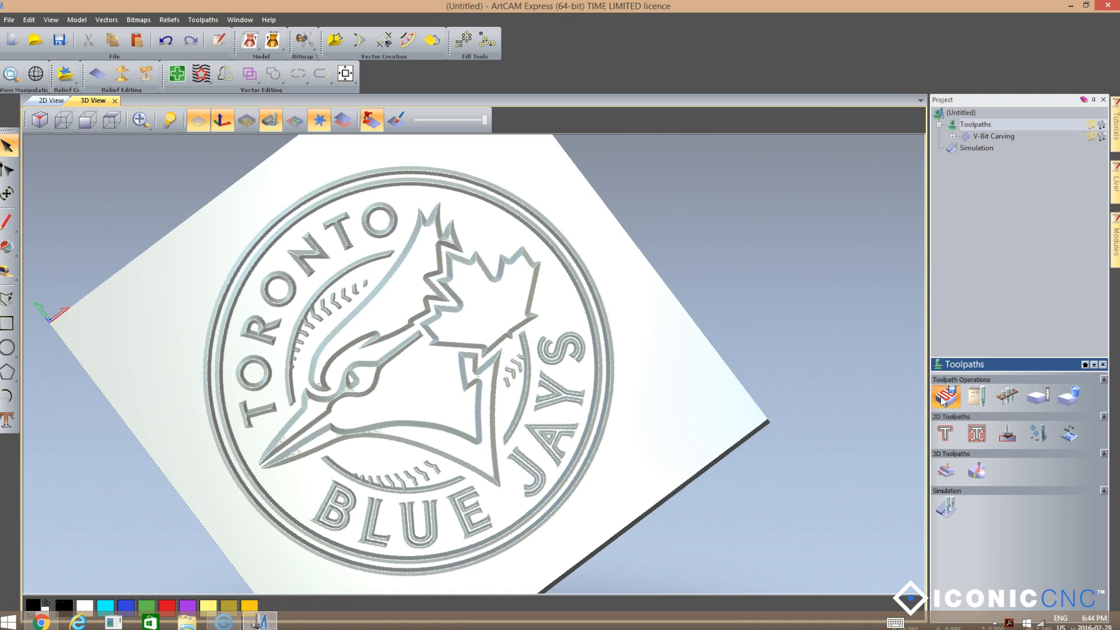
click(943, 396)
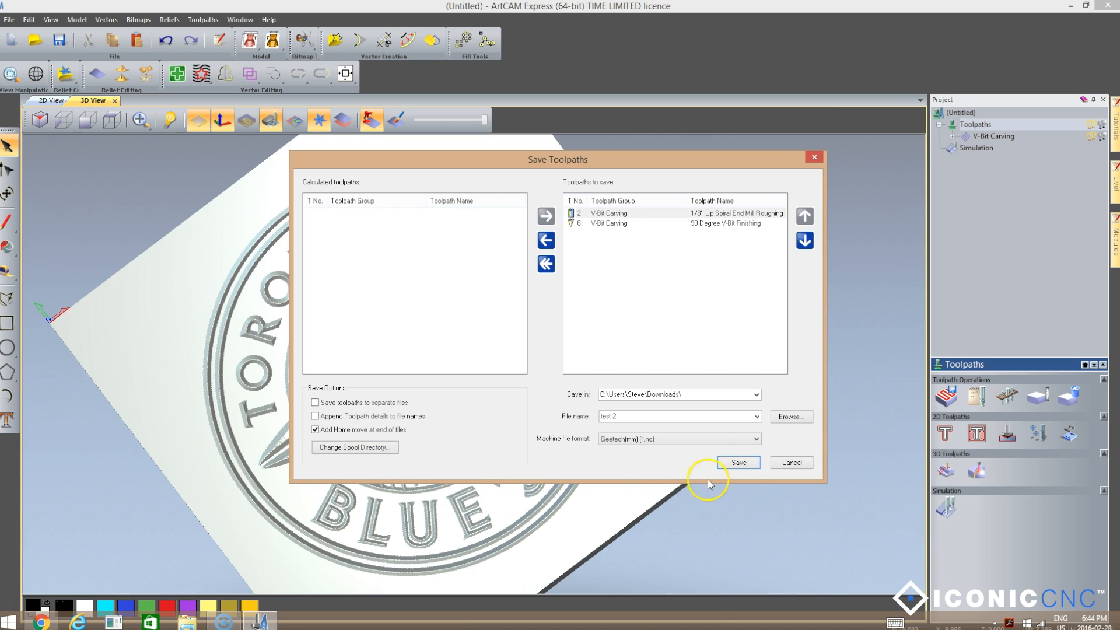
click(625, 418)
click(626, 418)
key(BackSpace)
text(3)
click(735, 464)
click(814, 157)
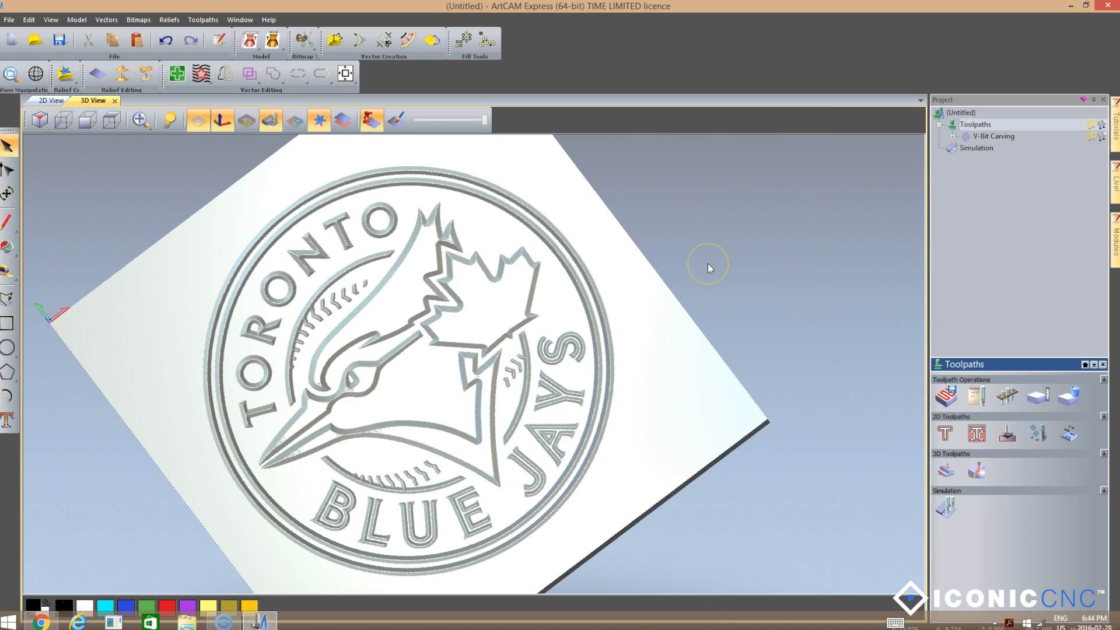